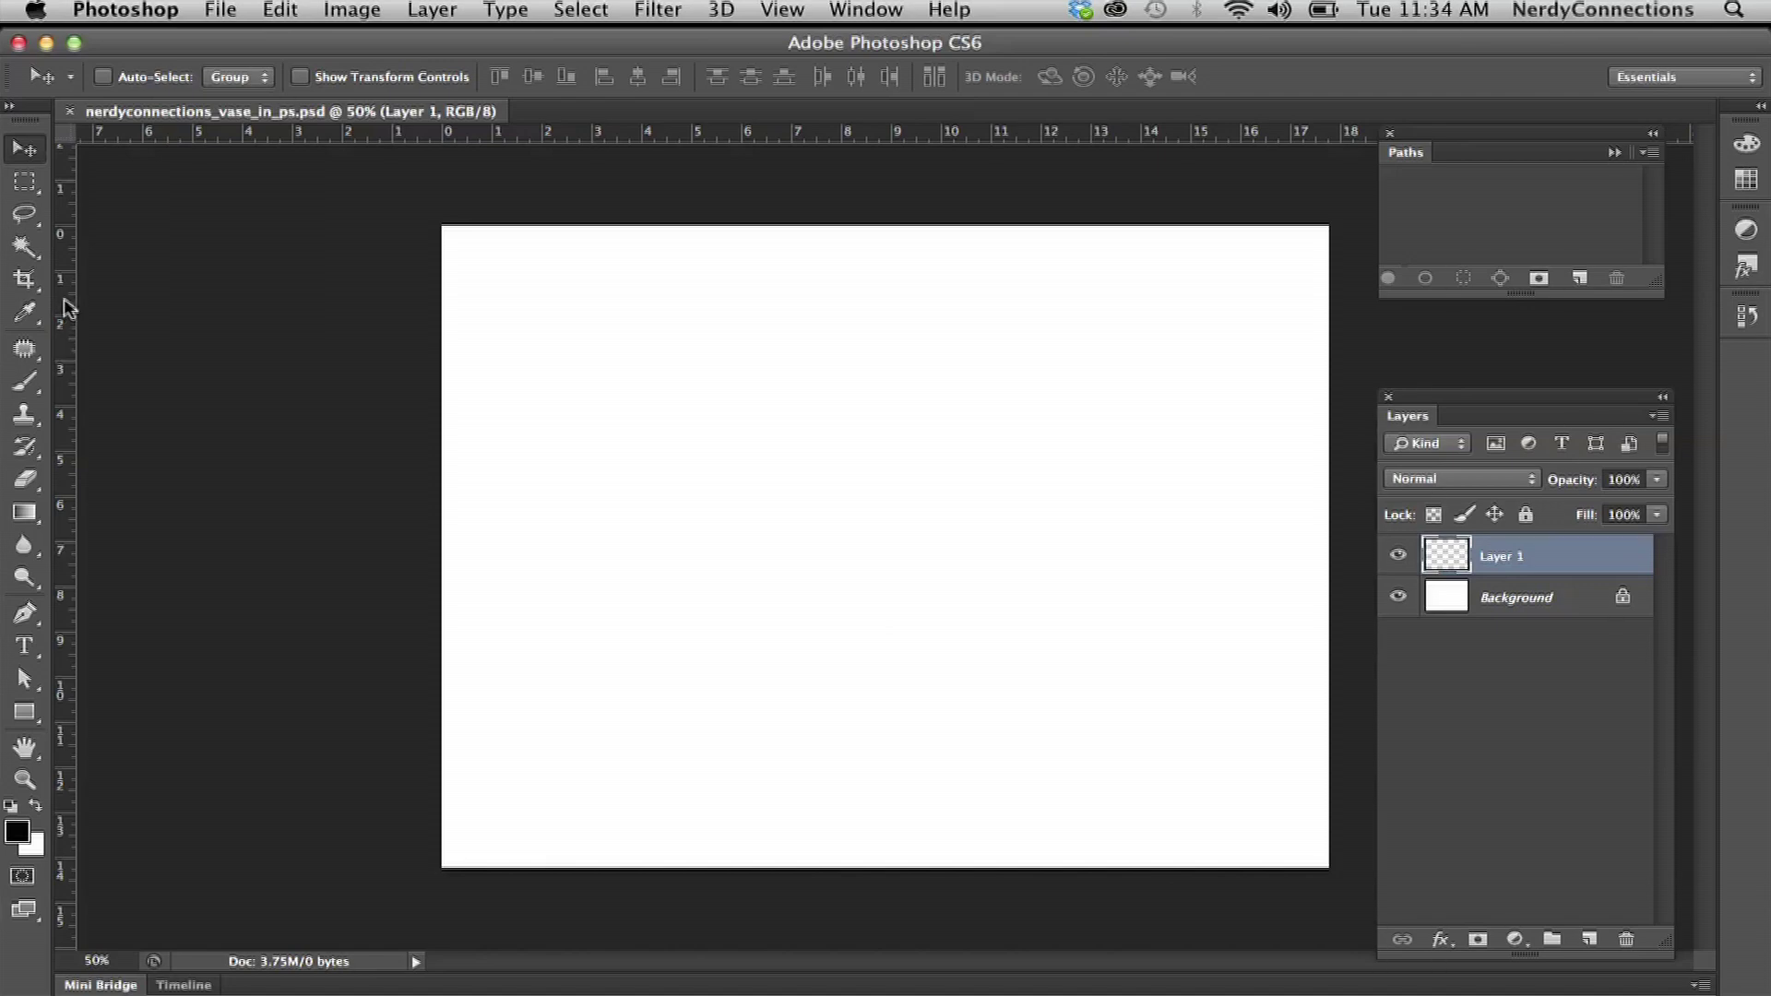
Place a vertical guide at the canvas centre and horizontal guides at about 10.5 and 1.8 on the vertical ruler
left_click_drag(66, 304, 894, 334)
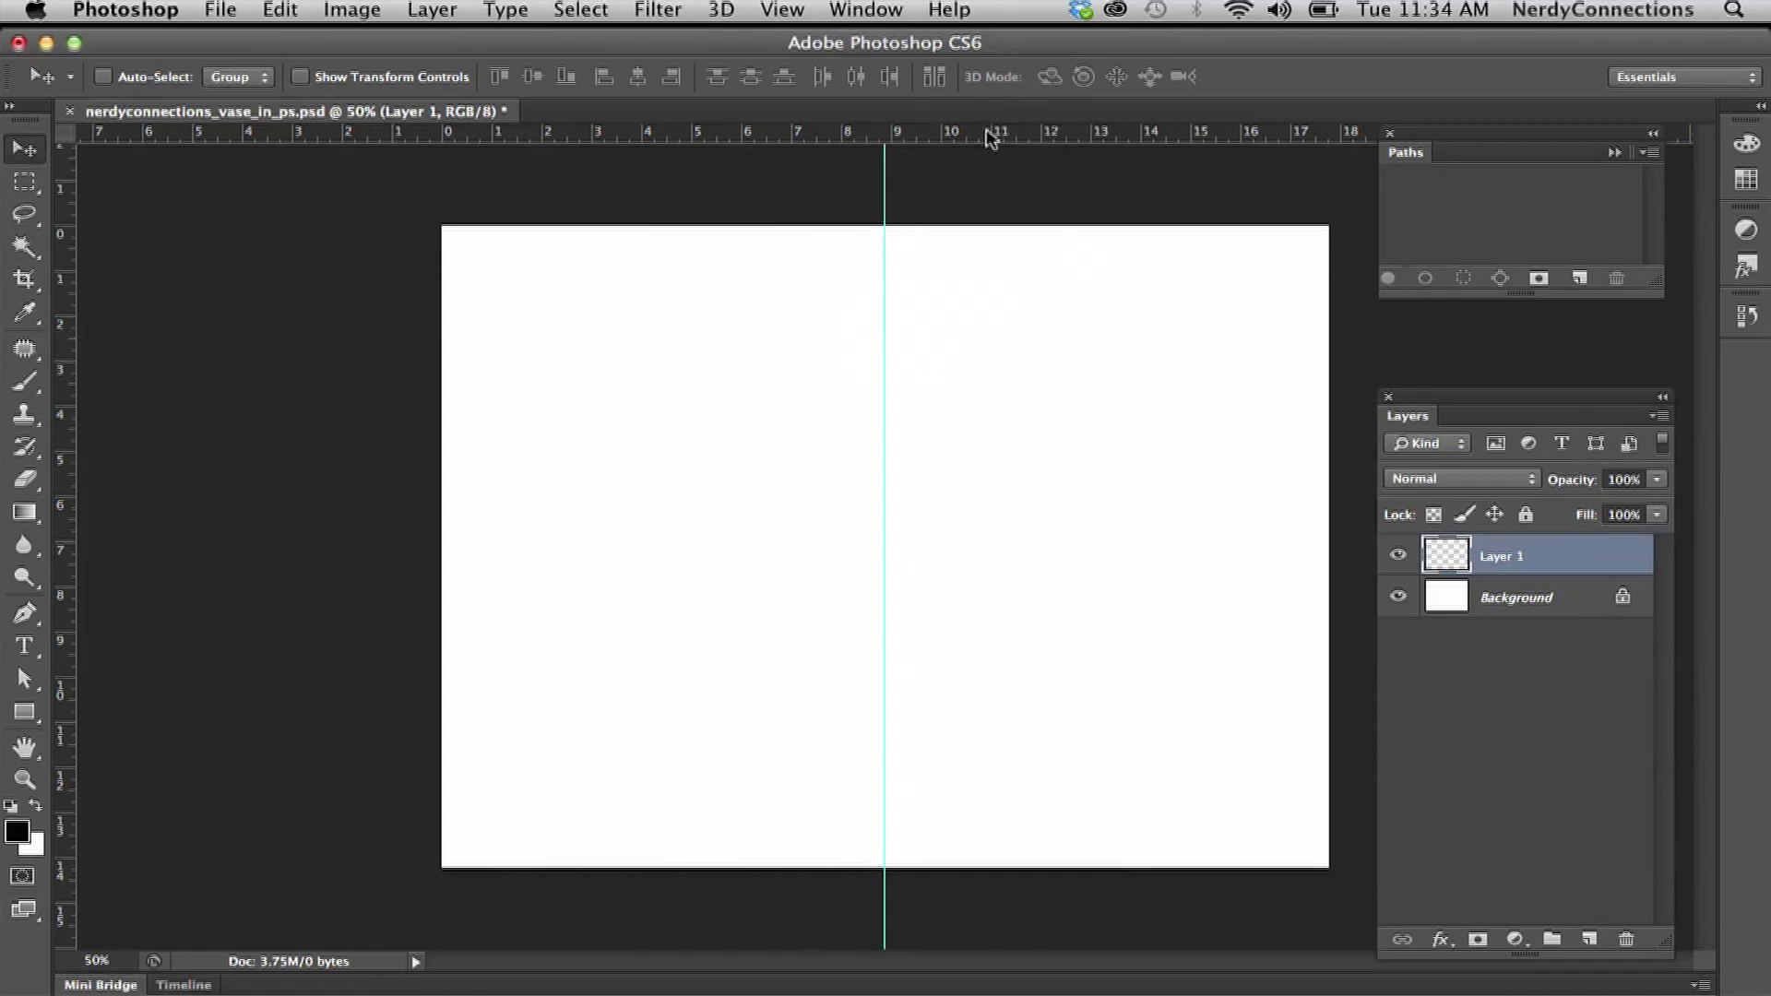
left_click_drag(990, 138, 1053, 704)
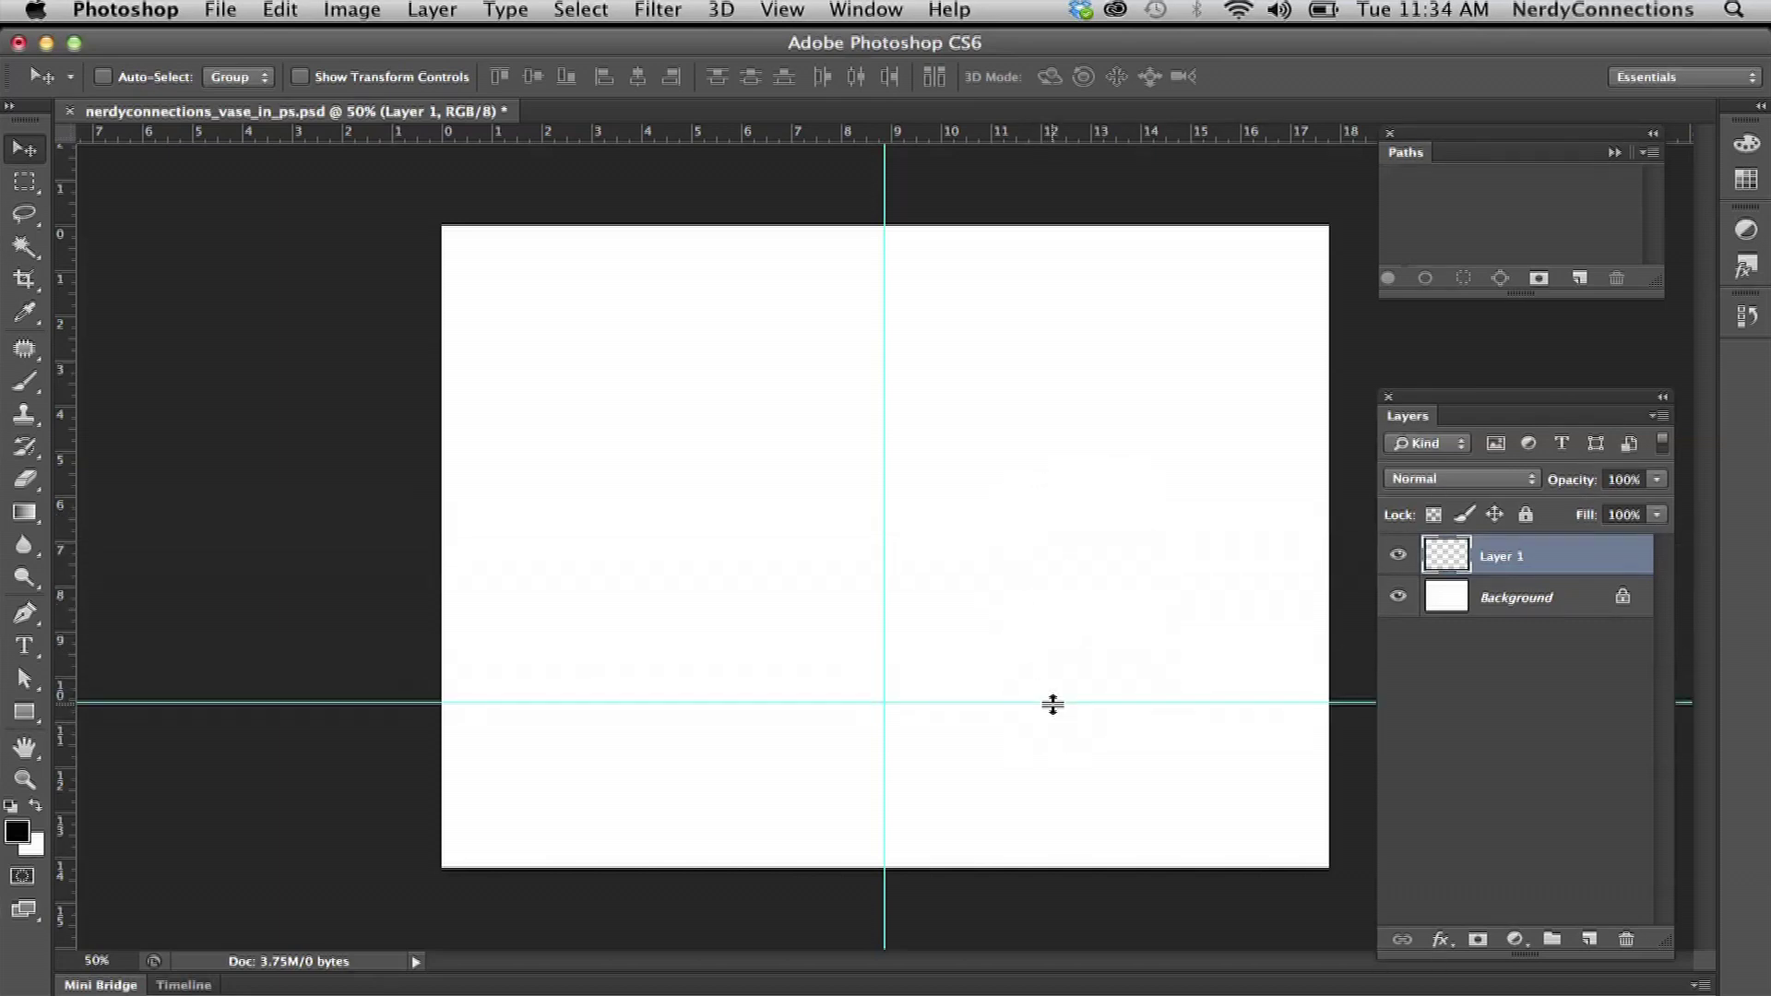
left_click_drag(1055, 137, 1061, 309)
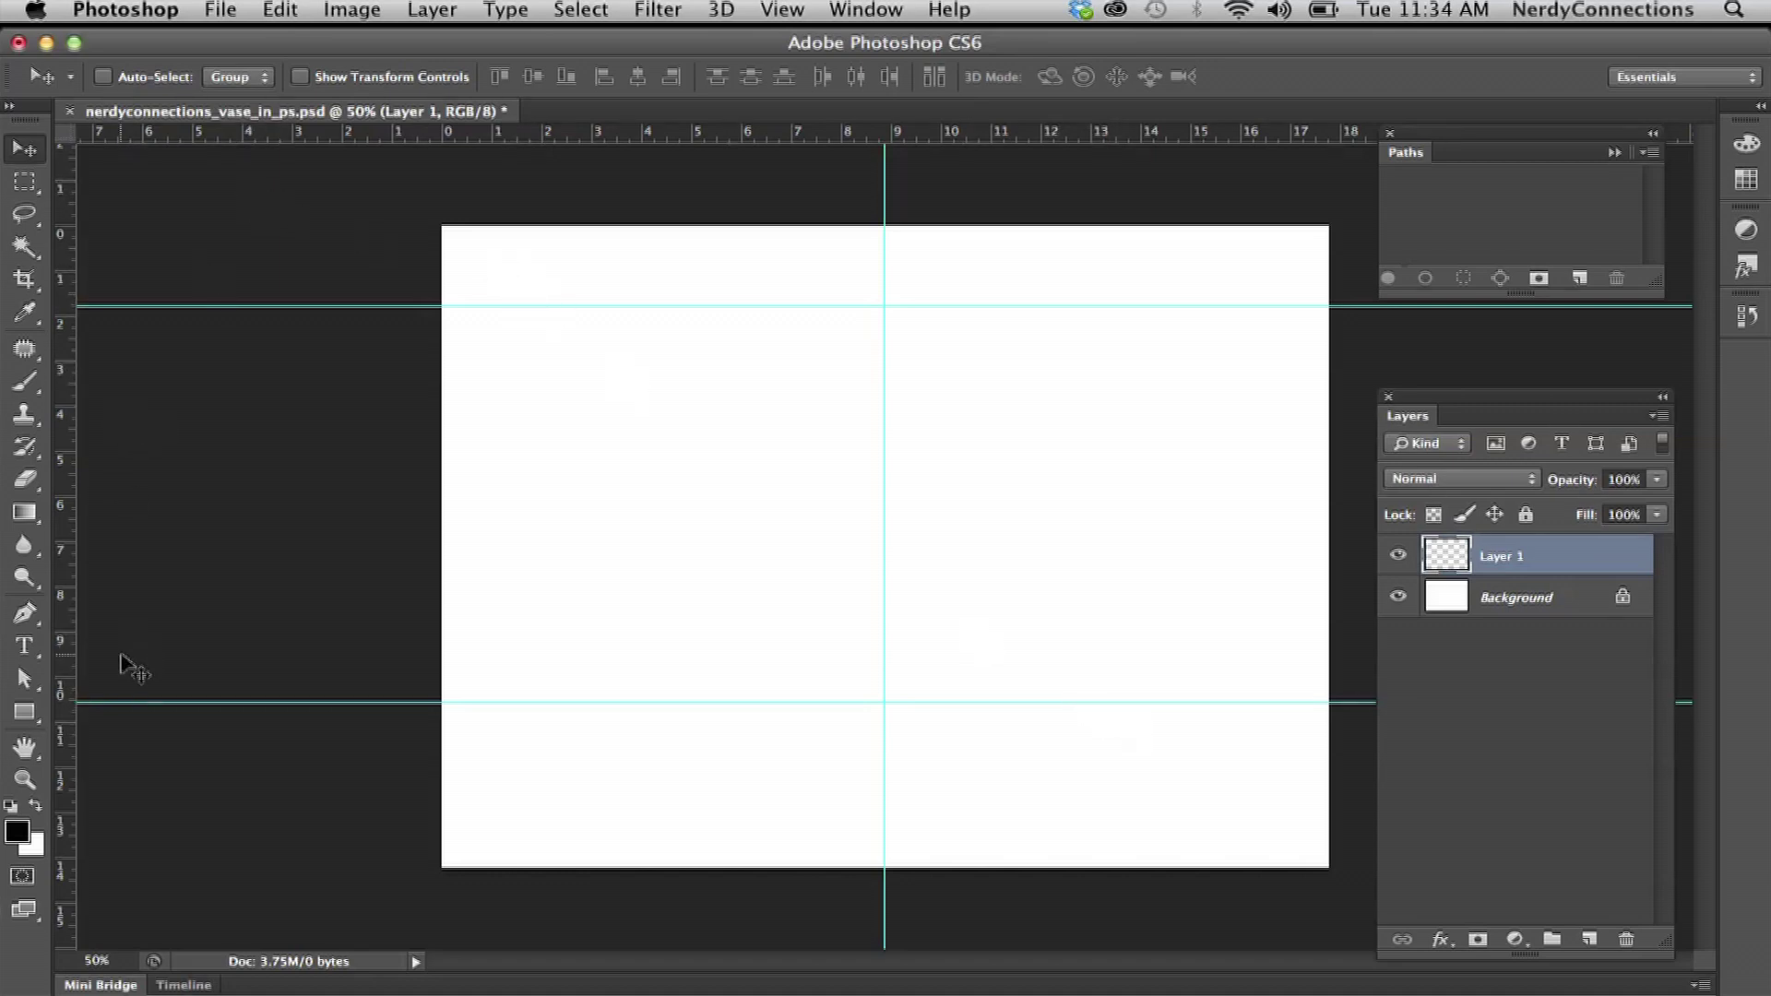
Rename Layer 1 to "shape" and draw a flat black ellipse about 408 × 54 px just below the upper guide, across the vertical guide
left_click_drag(26, 715, 125, 761)
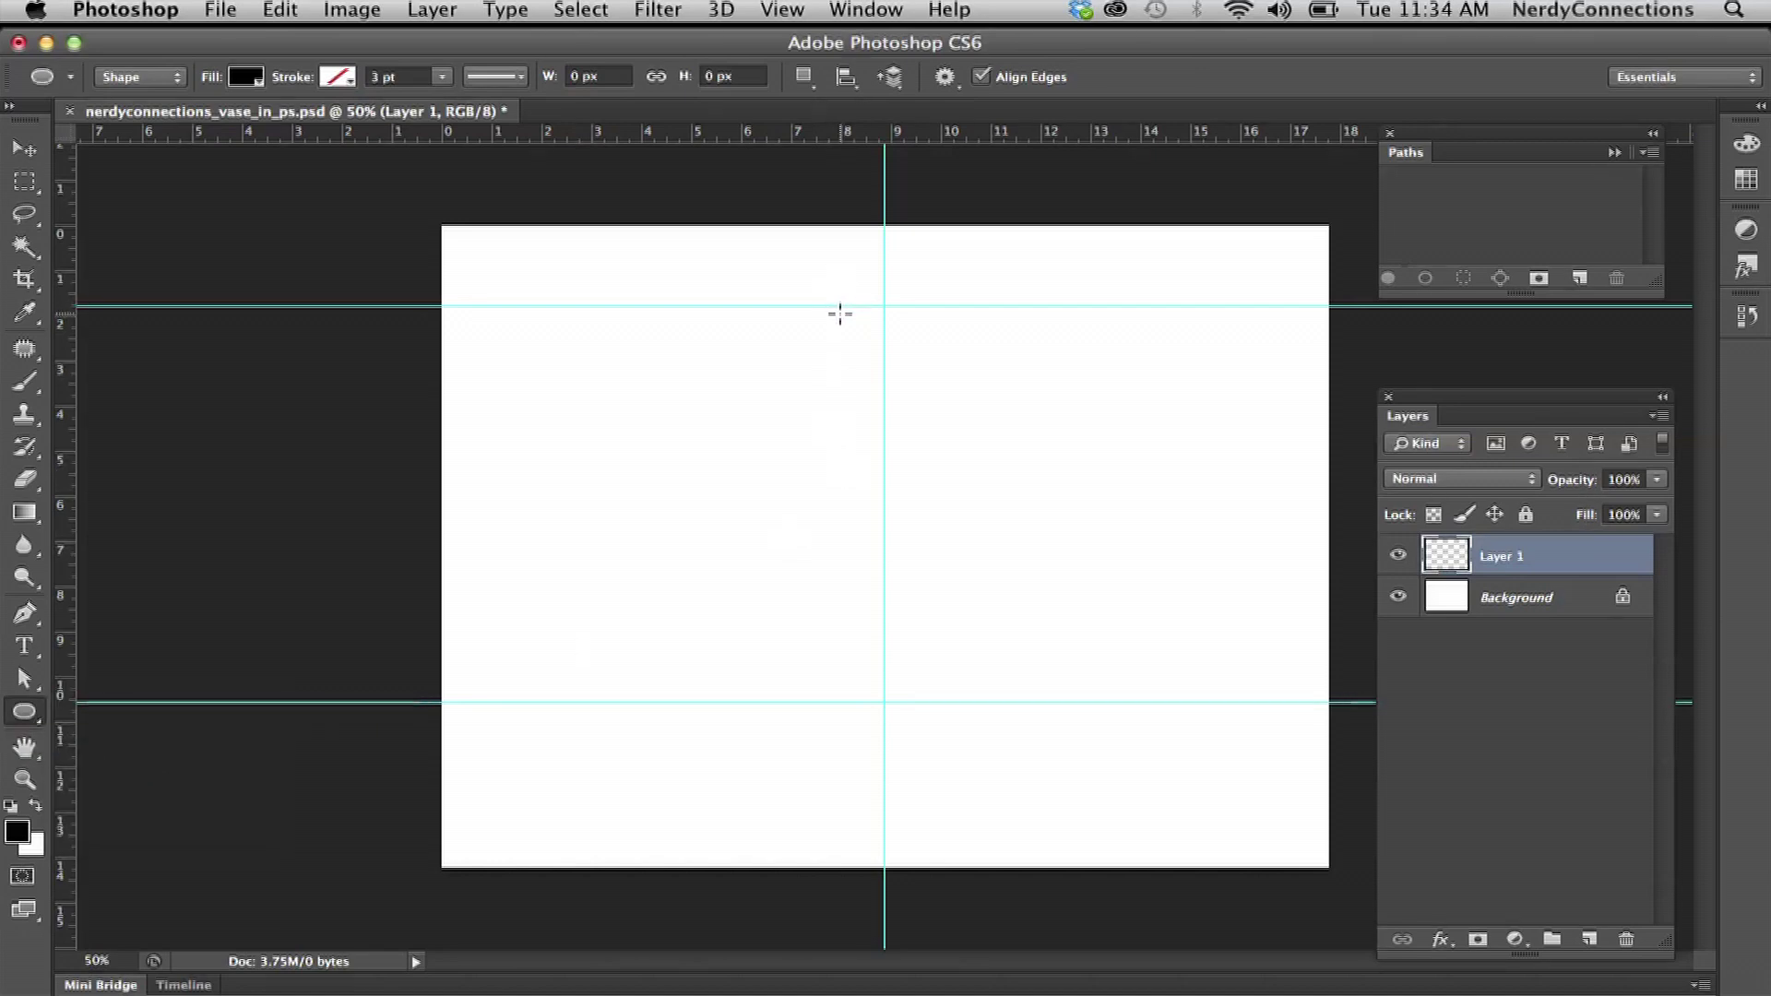
double_click(1496, 557)
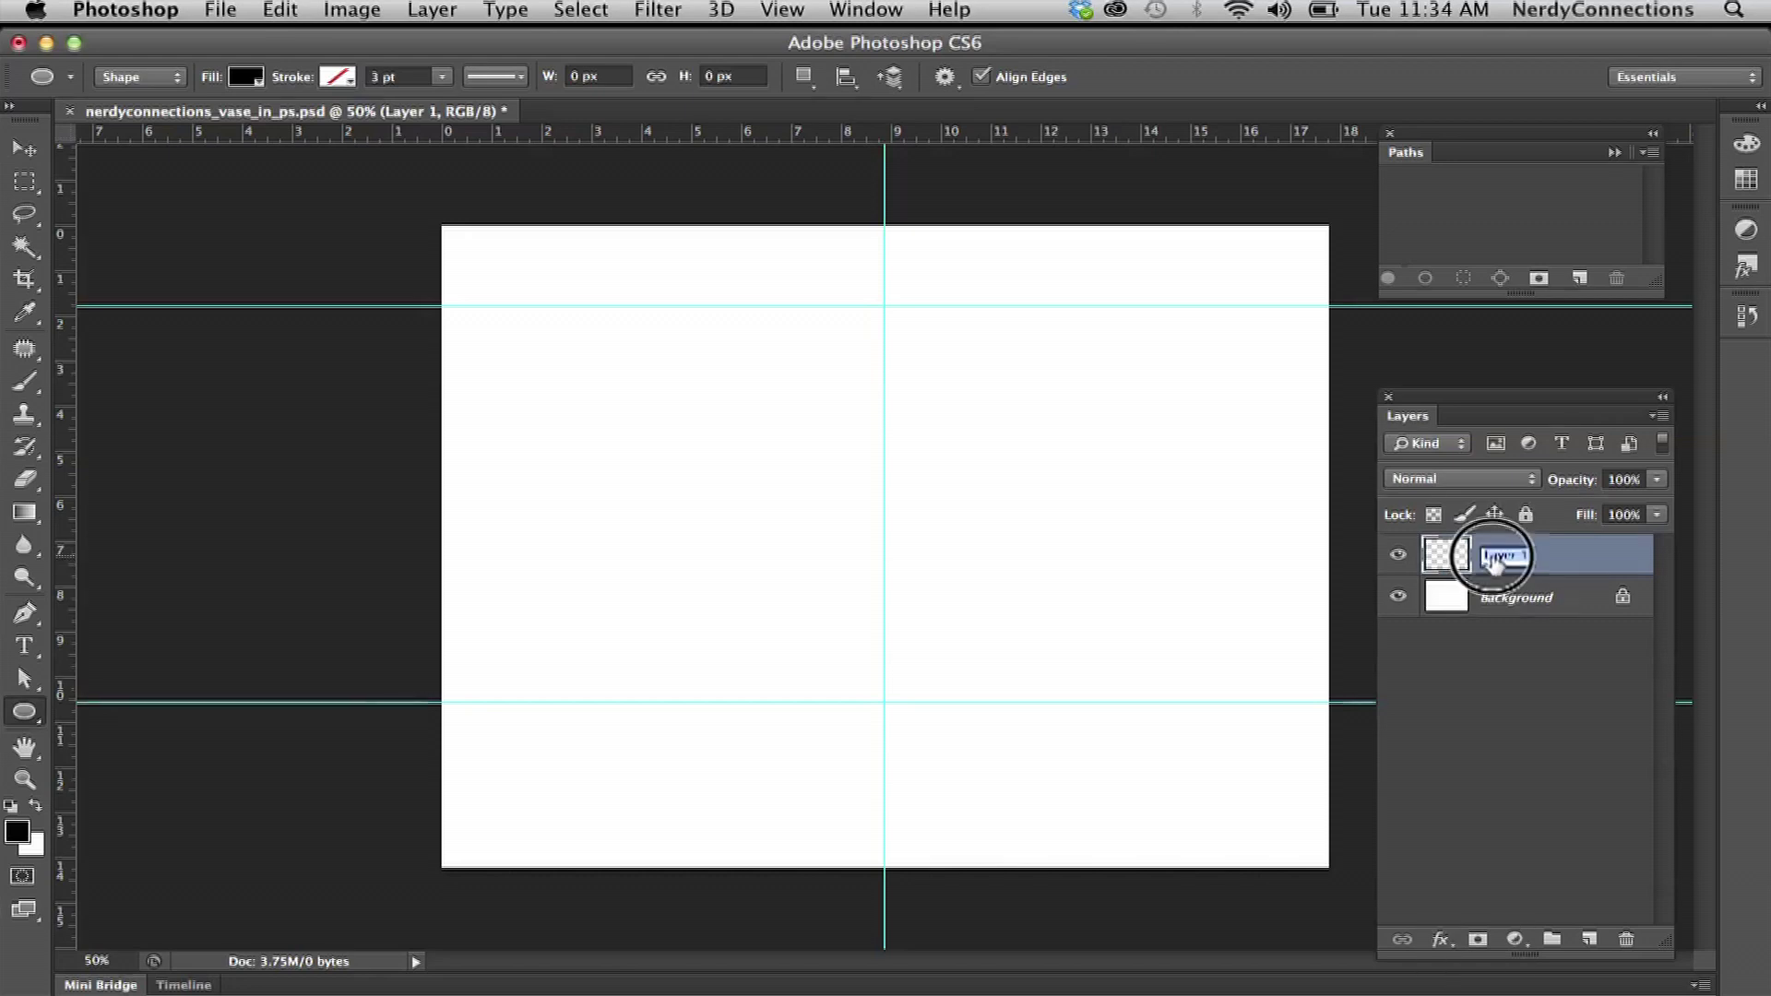
type("va")
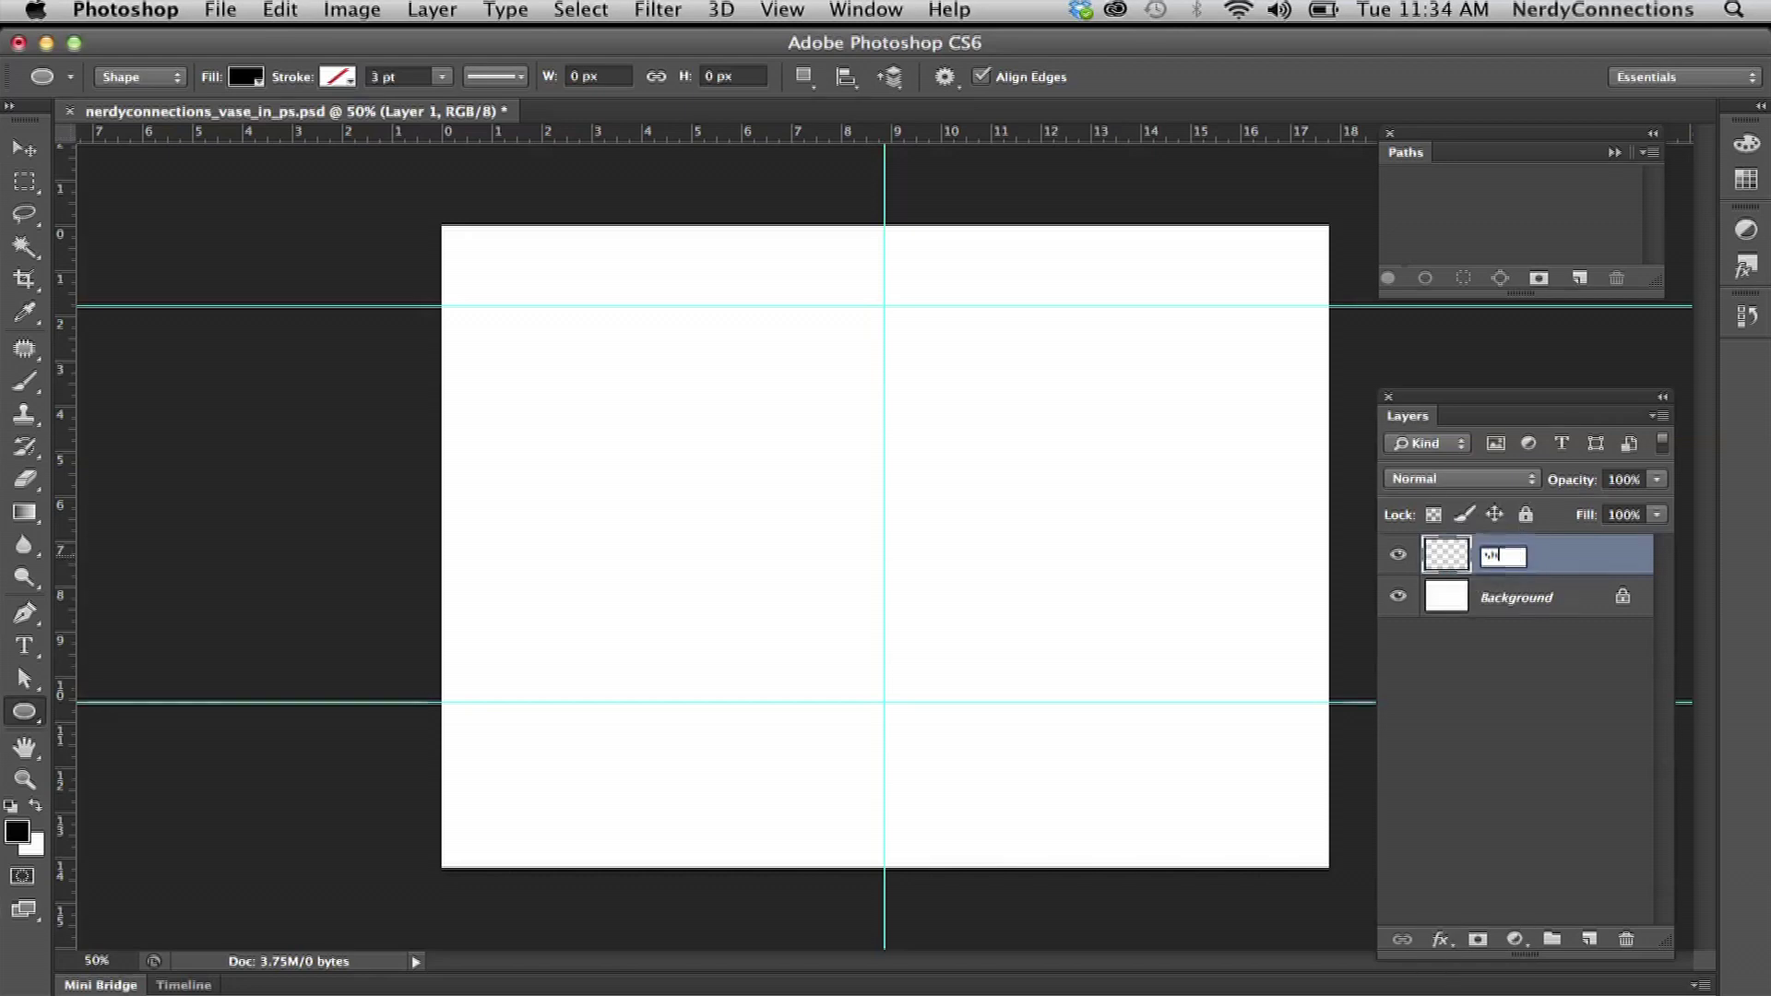
type("ape")
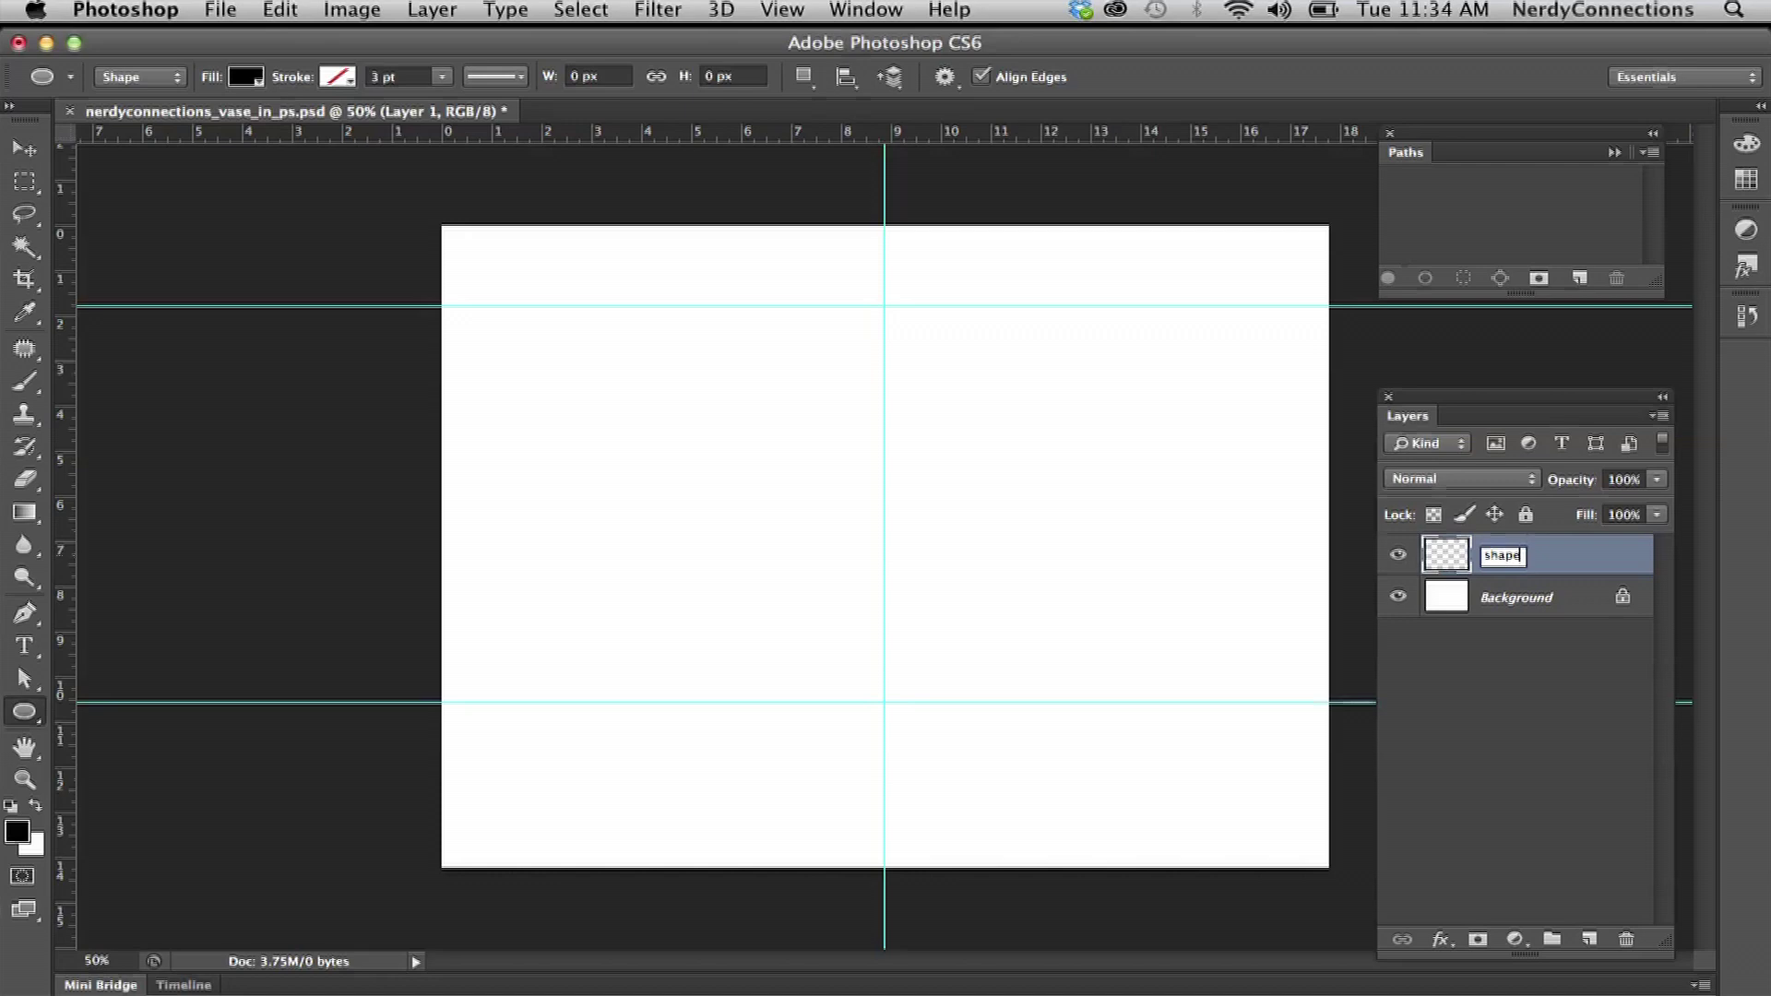
key("Return")
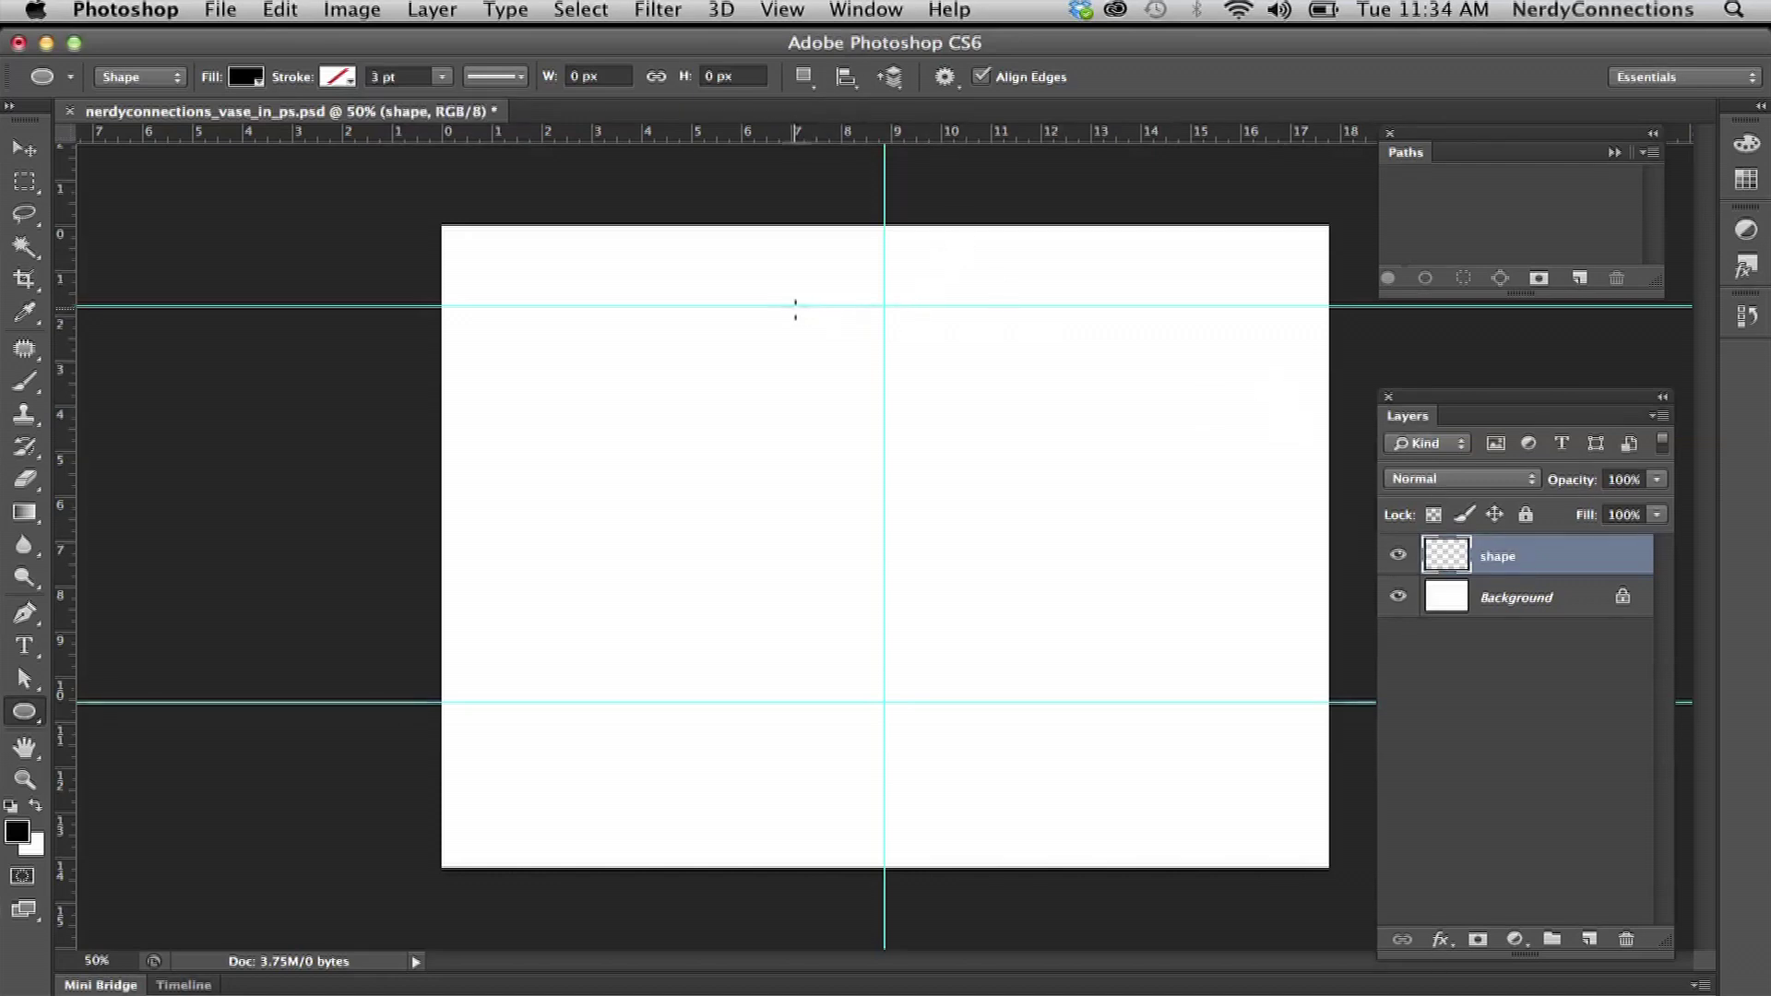
left_click_drag(755, 307, 1037, 341)
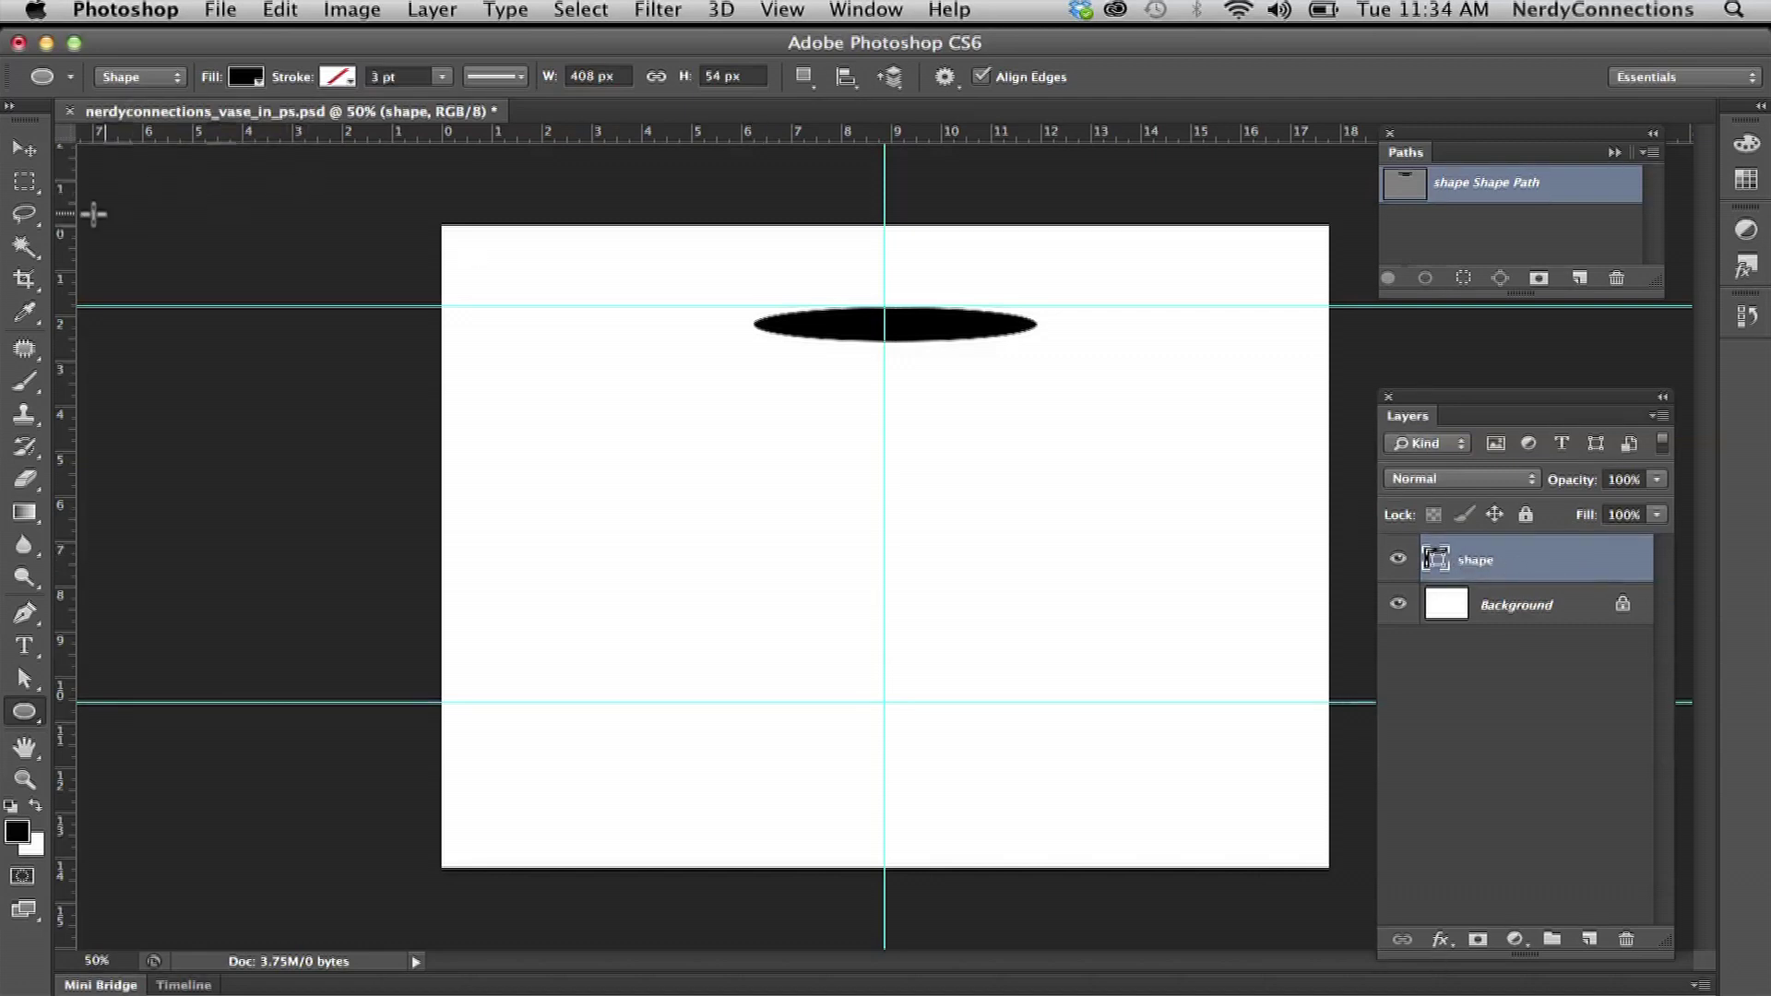
Duplicate the "shape" layer and name the copy "shape btm"
left_click(25, 149)
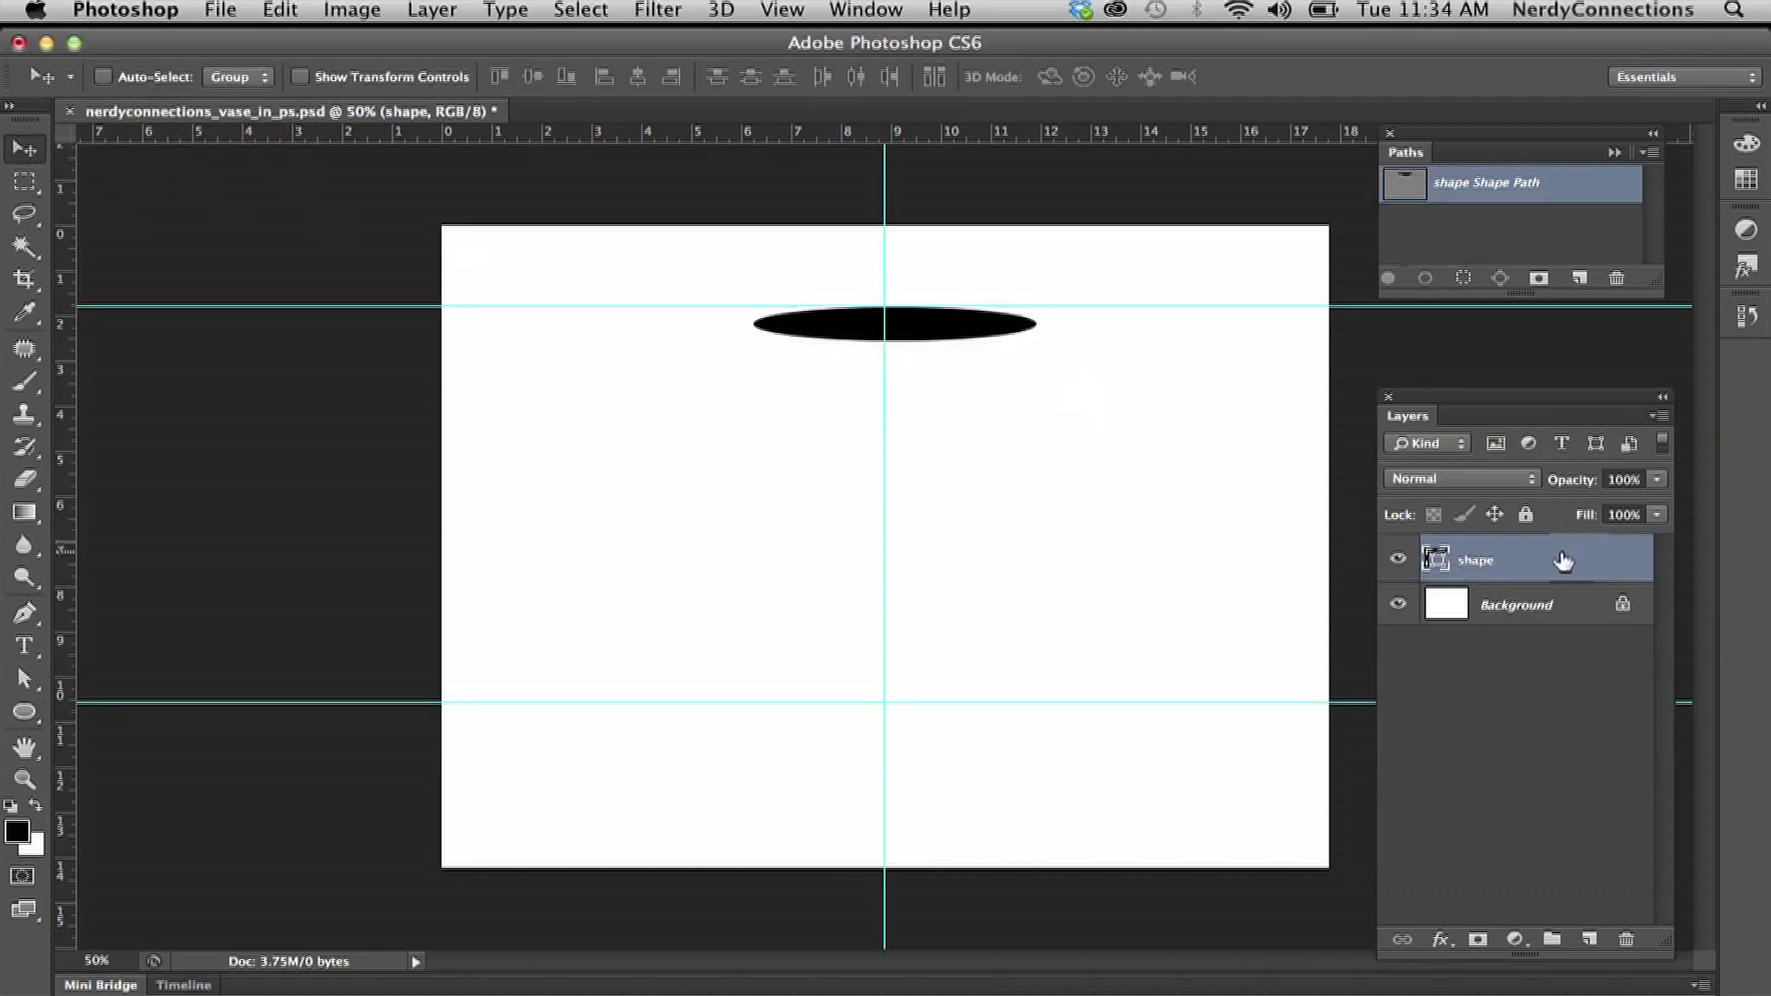
left_click_drag(1492, 565, 1591, 940)
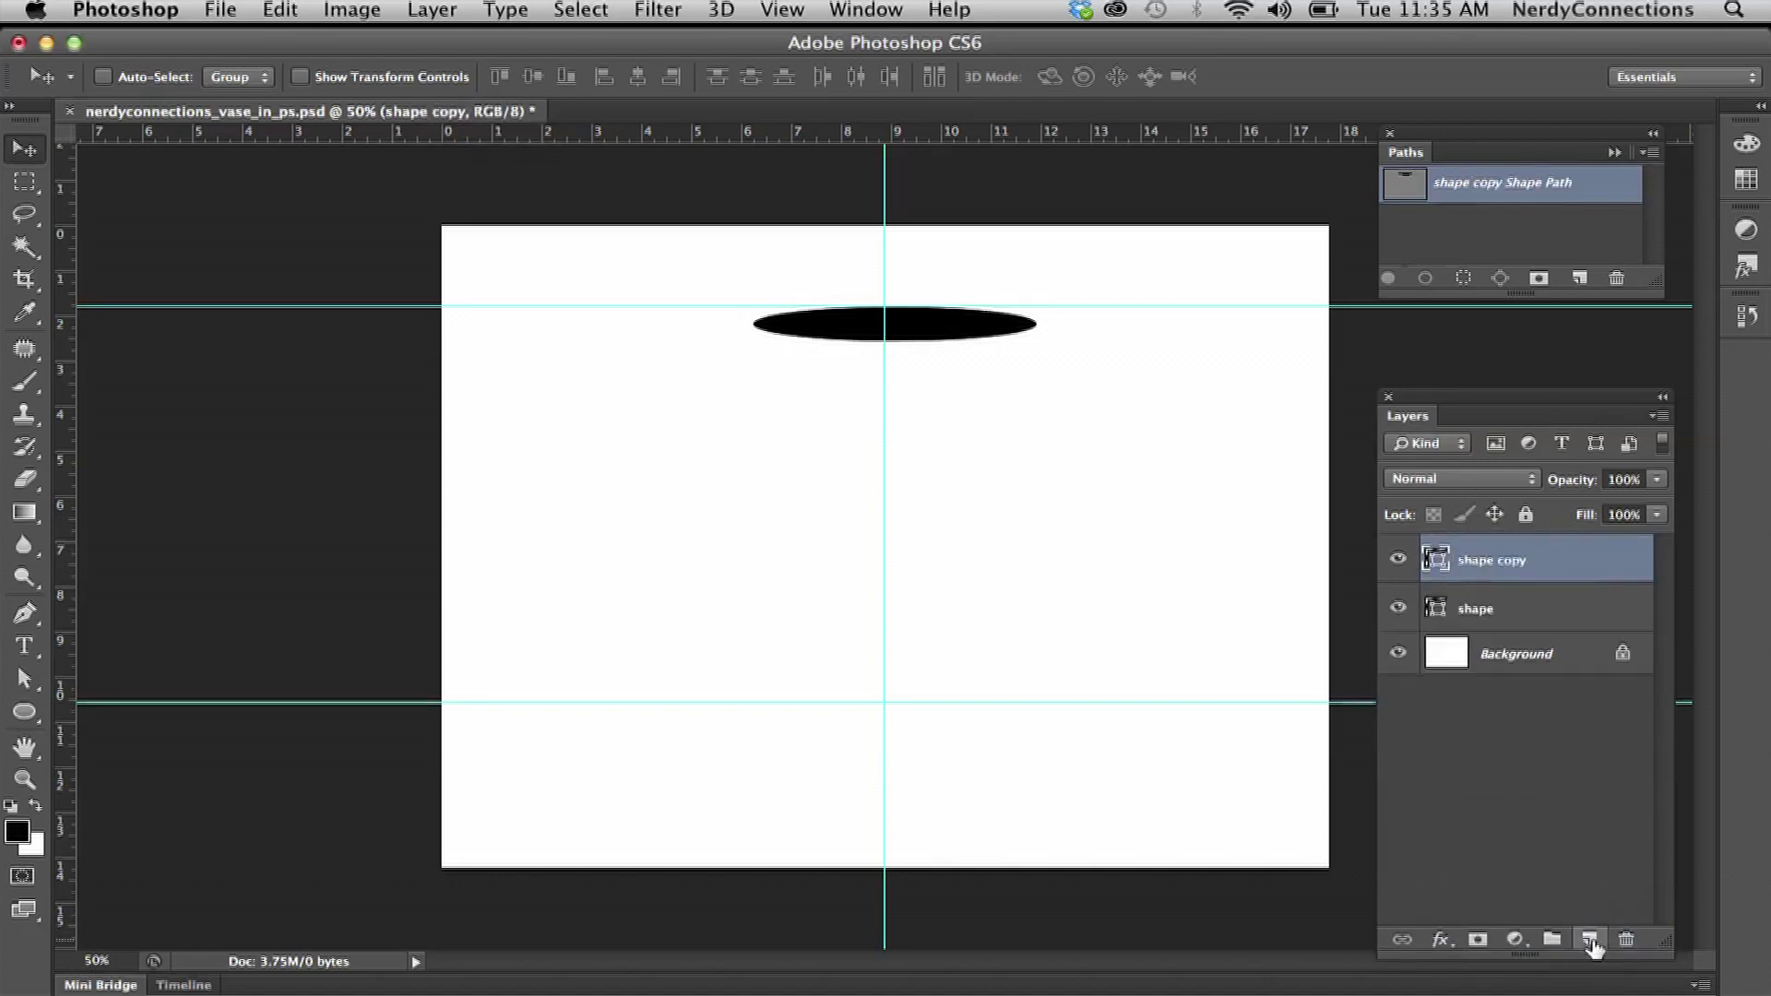
double_click(1501, 564)
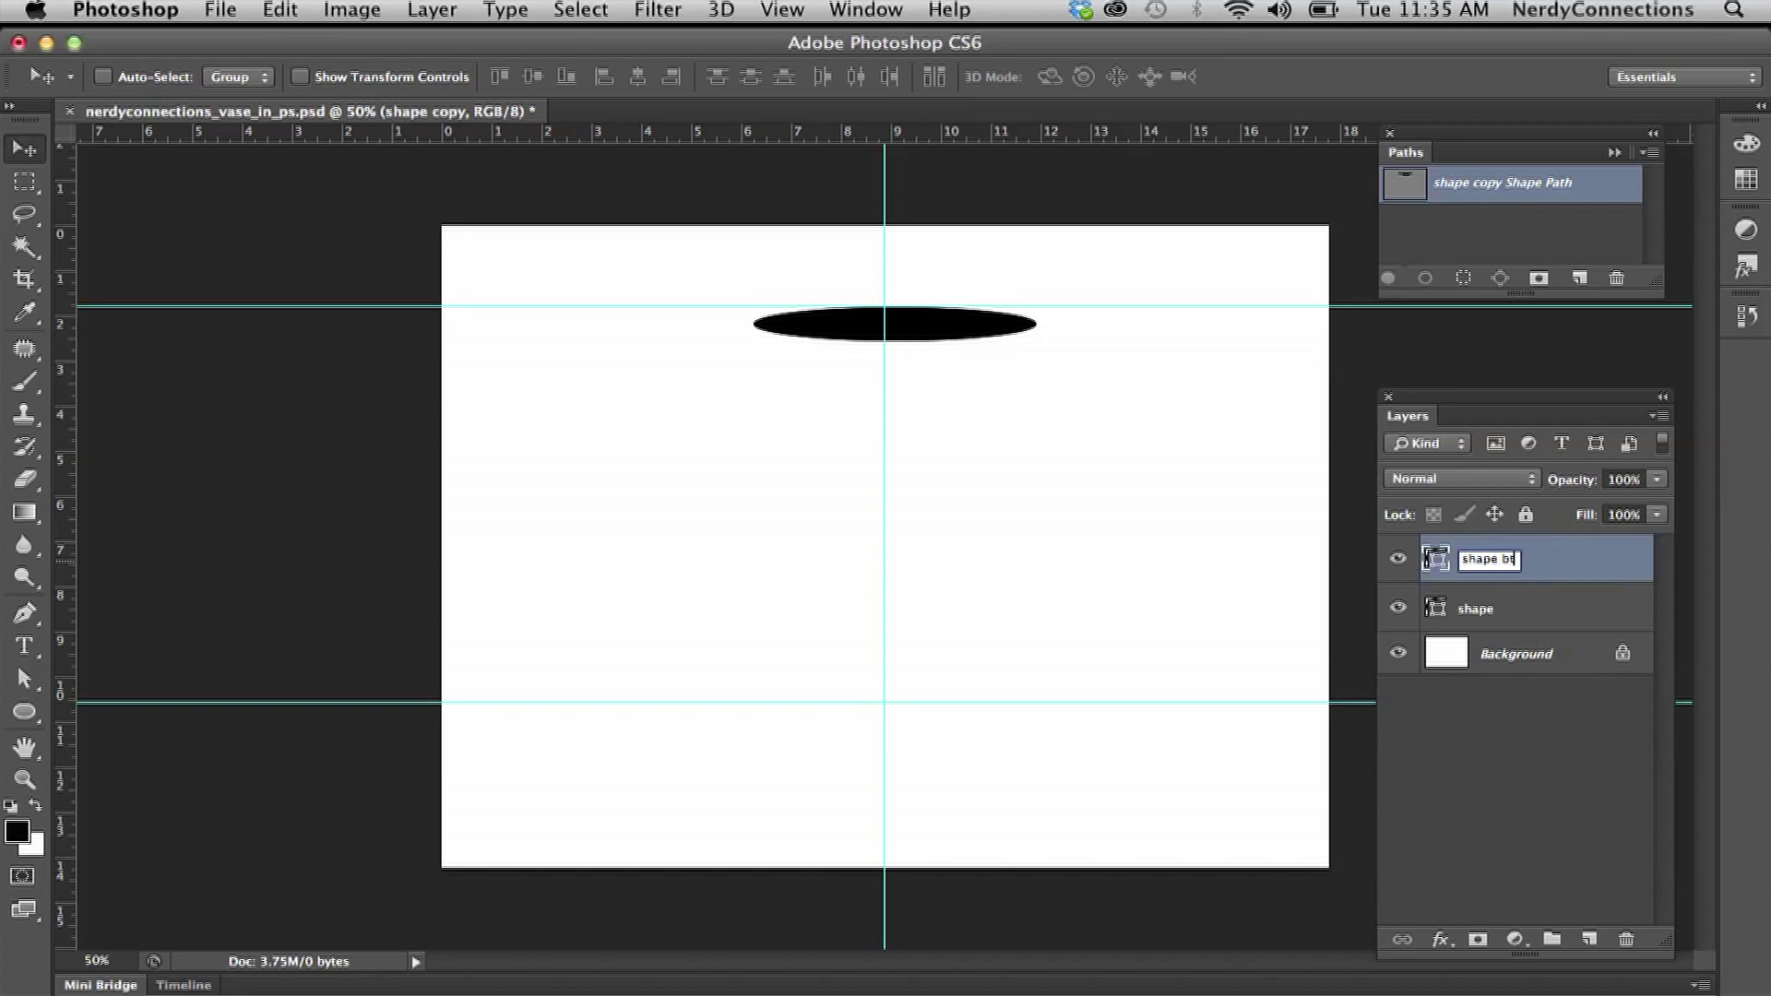
key("Return")
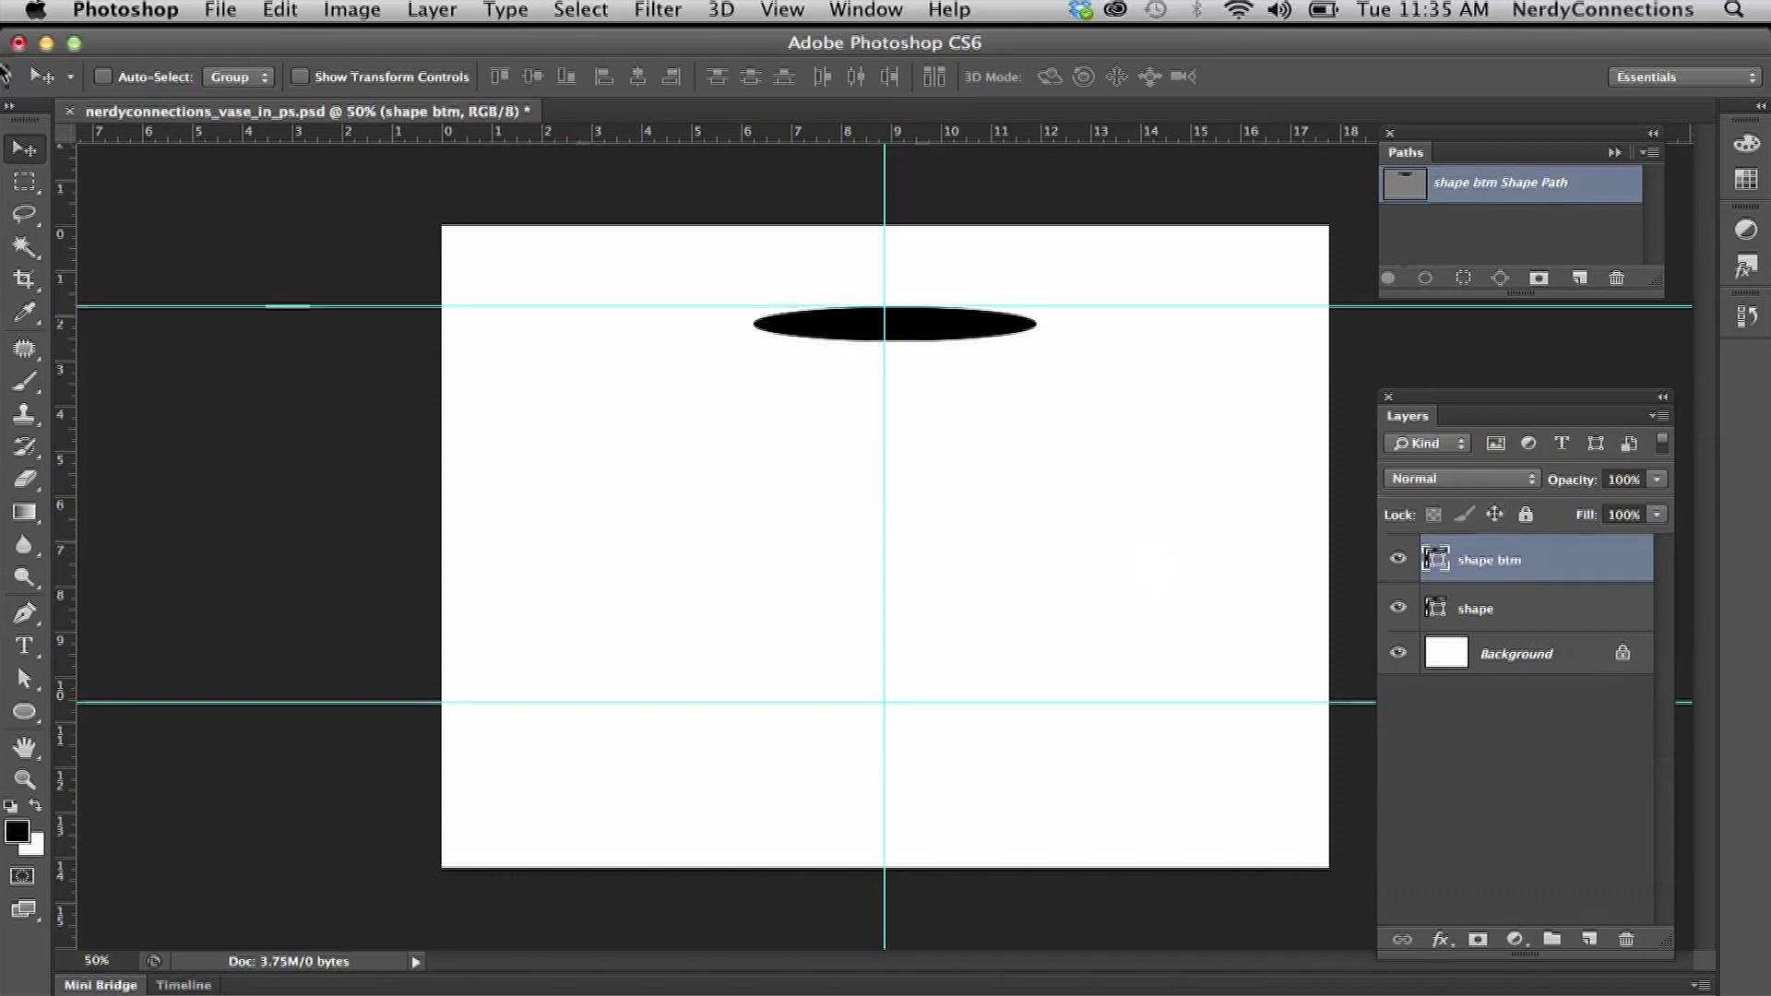
Move the "shape btm" ellipse down onto the lower guide and scale it to about 47% width and 46% height, centred on the vertical guide
left_click_drag(982, 332, 1011, 692)
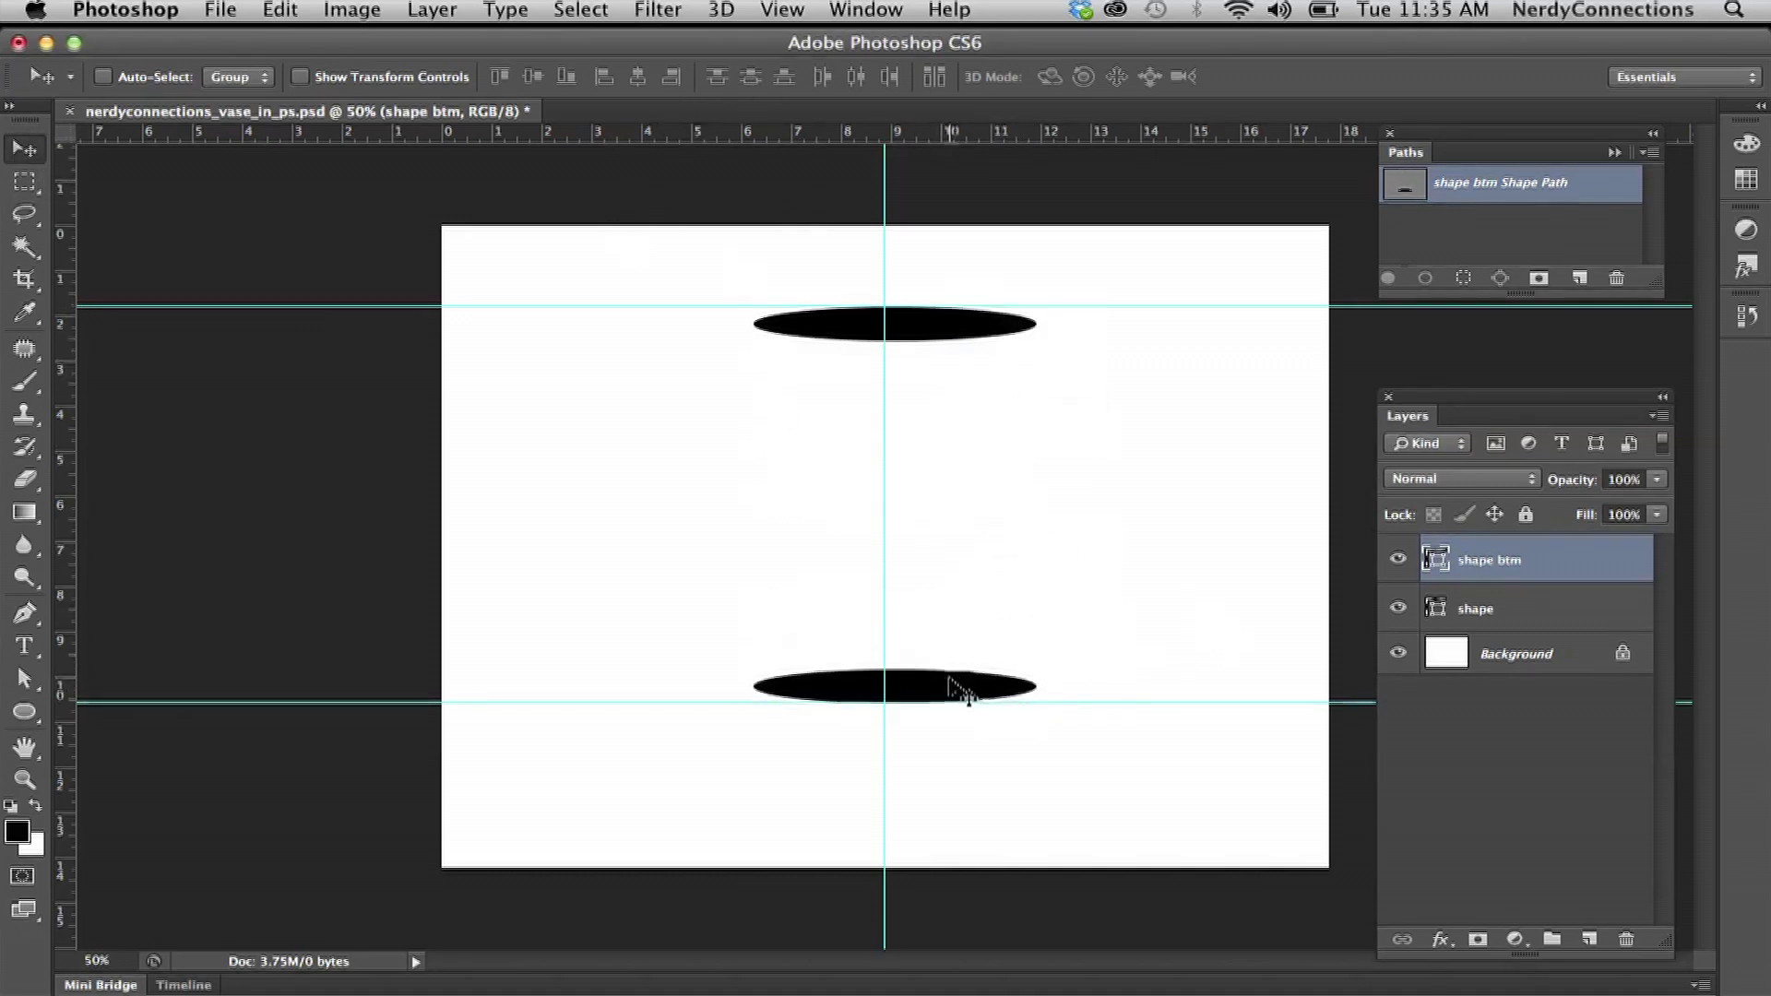
left_click(222, 10)
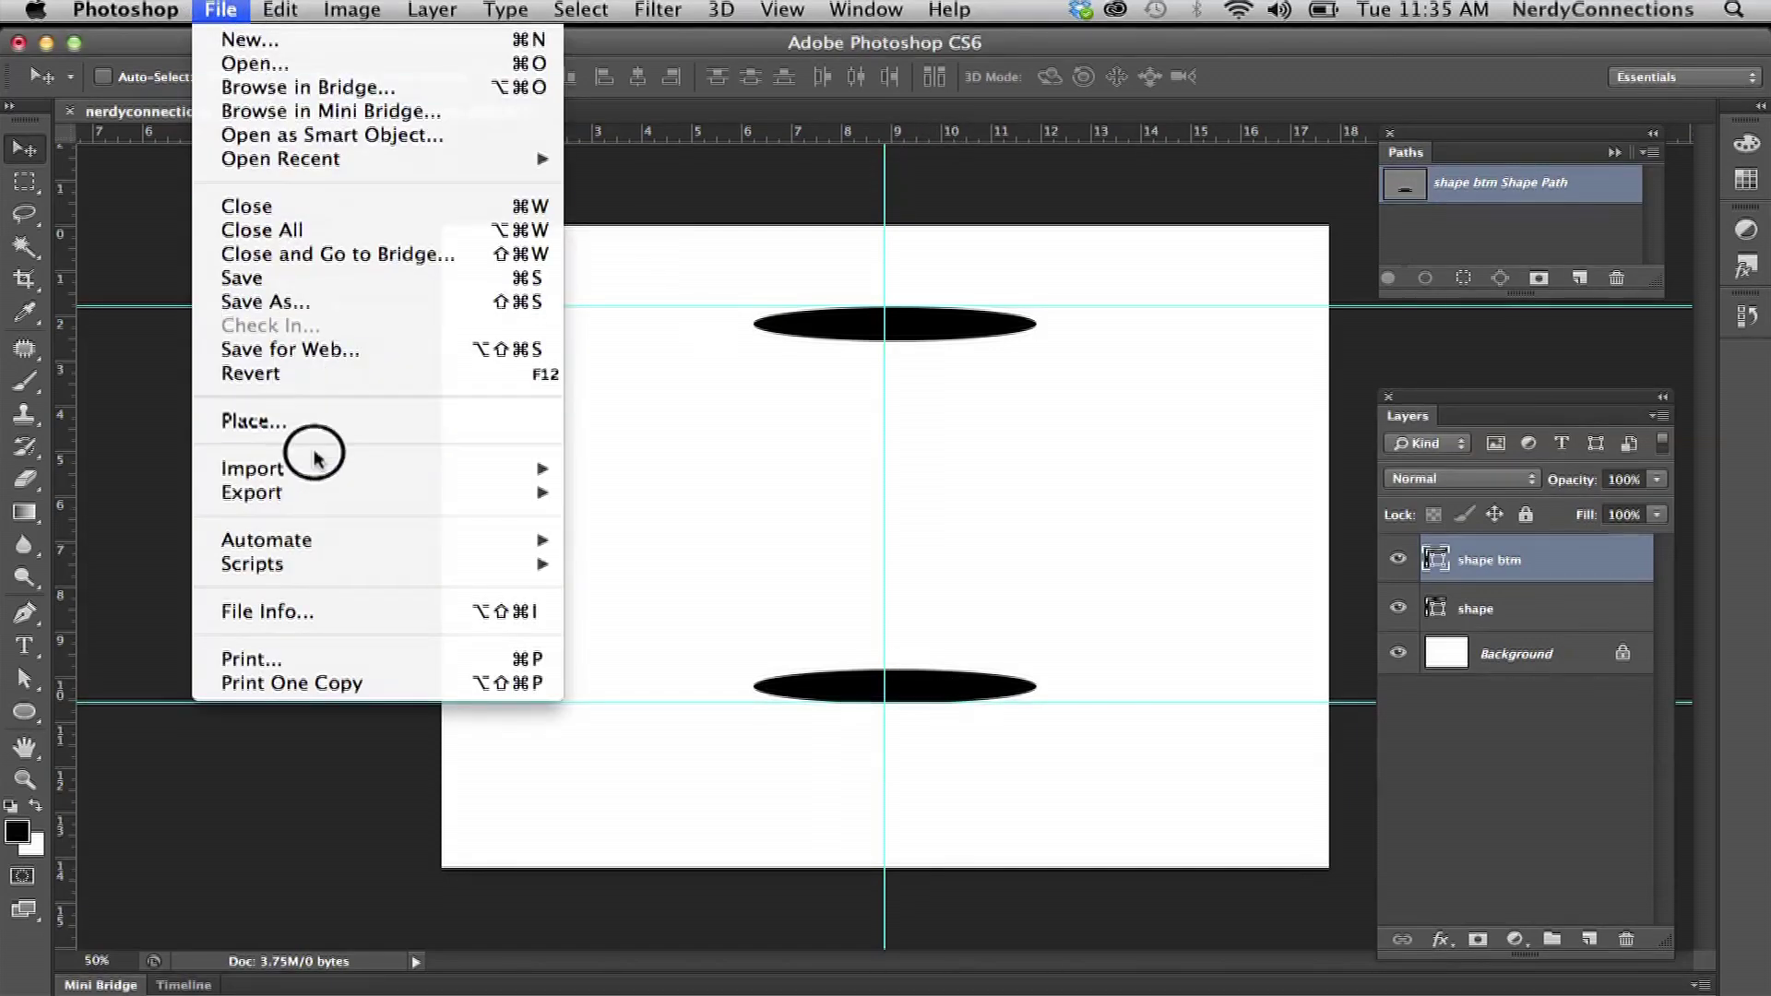
mouse_move(280, 10)
mouse_move(455, 560)
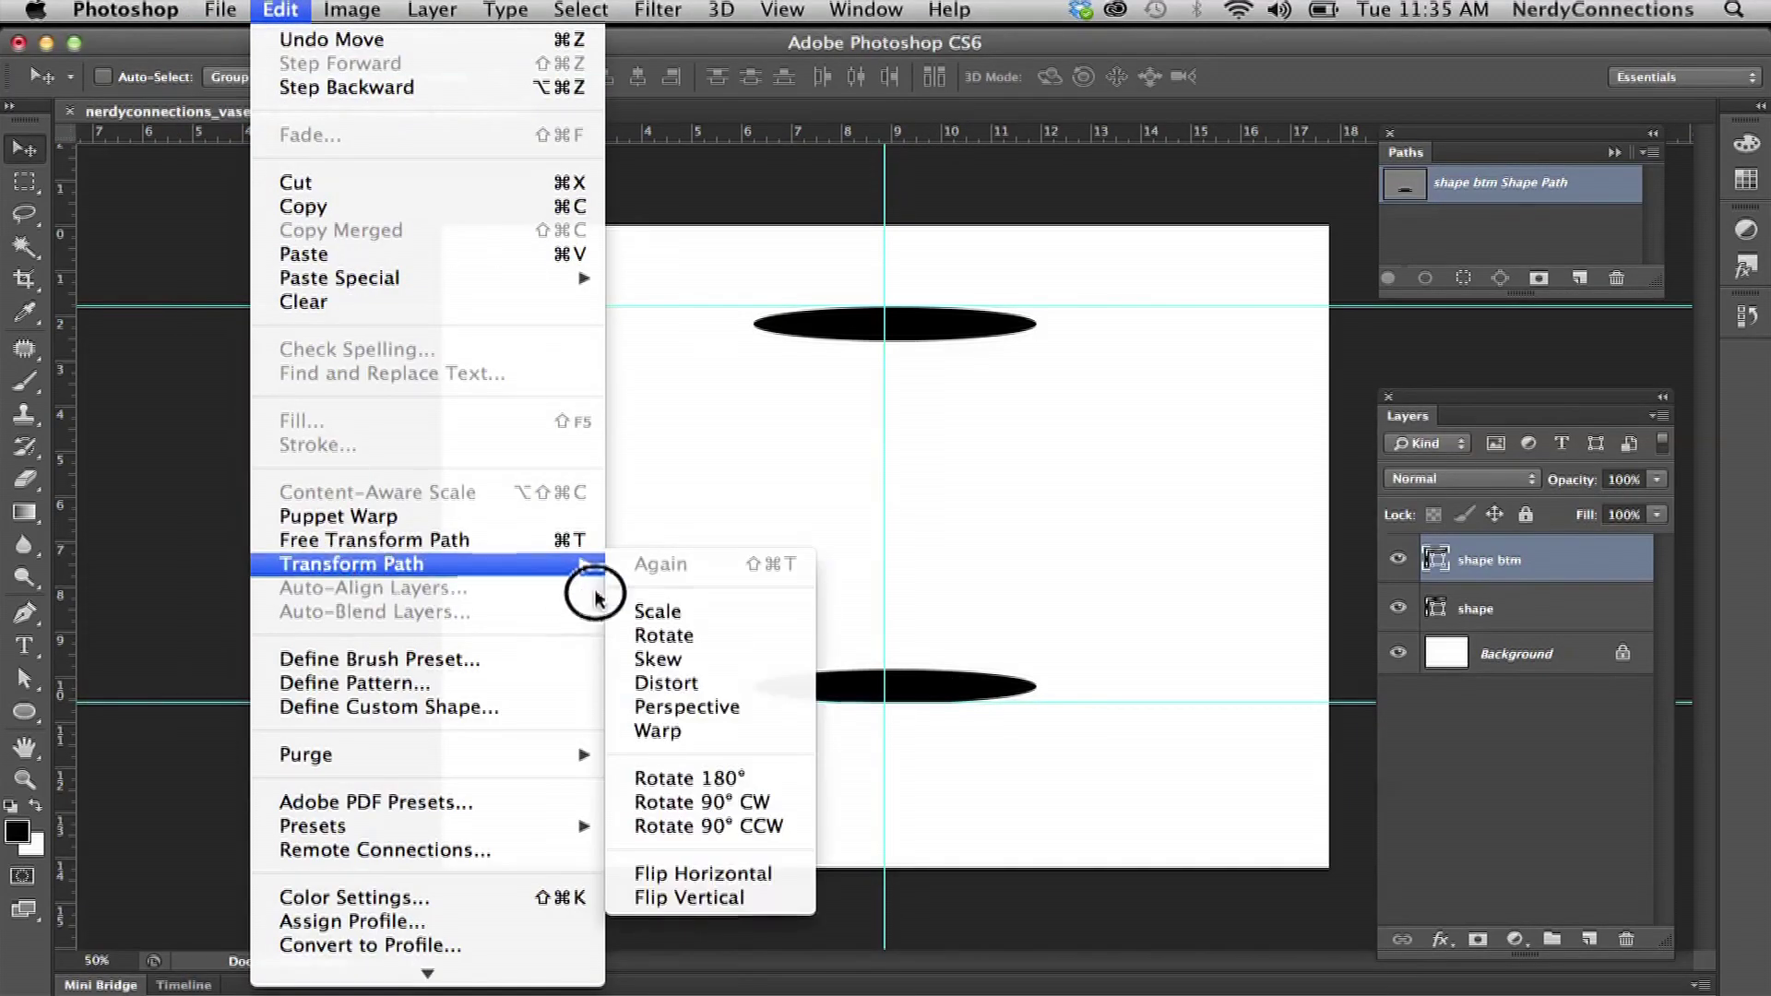
left_click(636, 611)
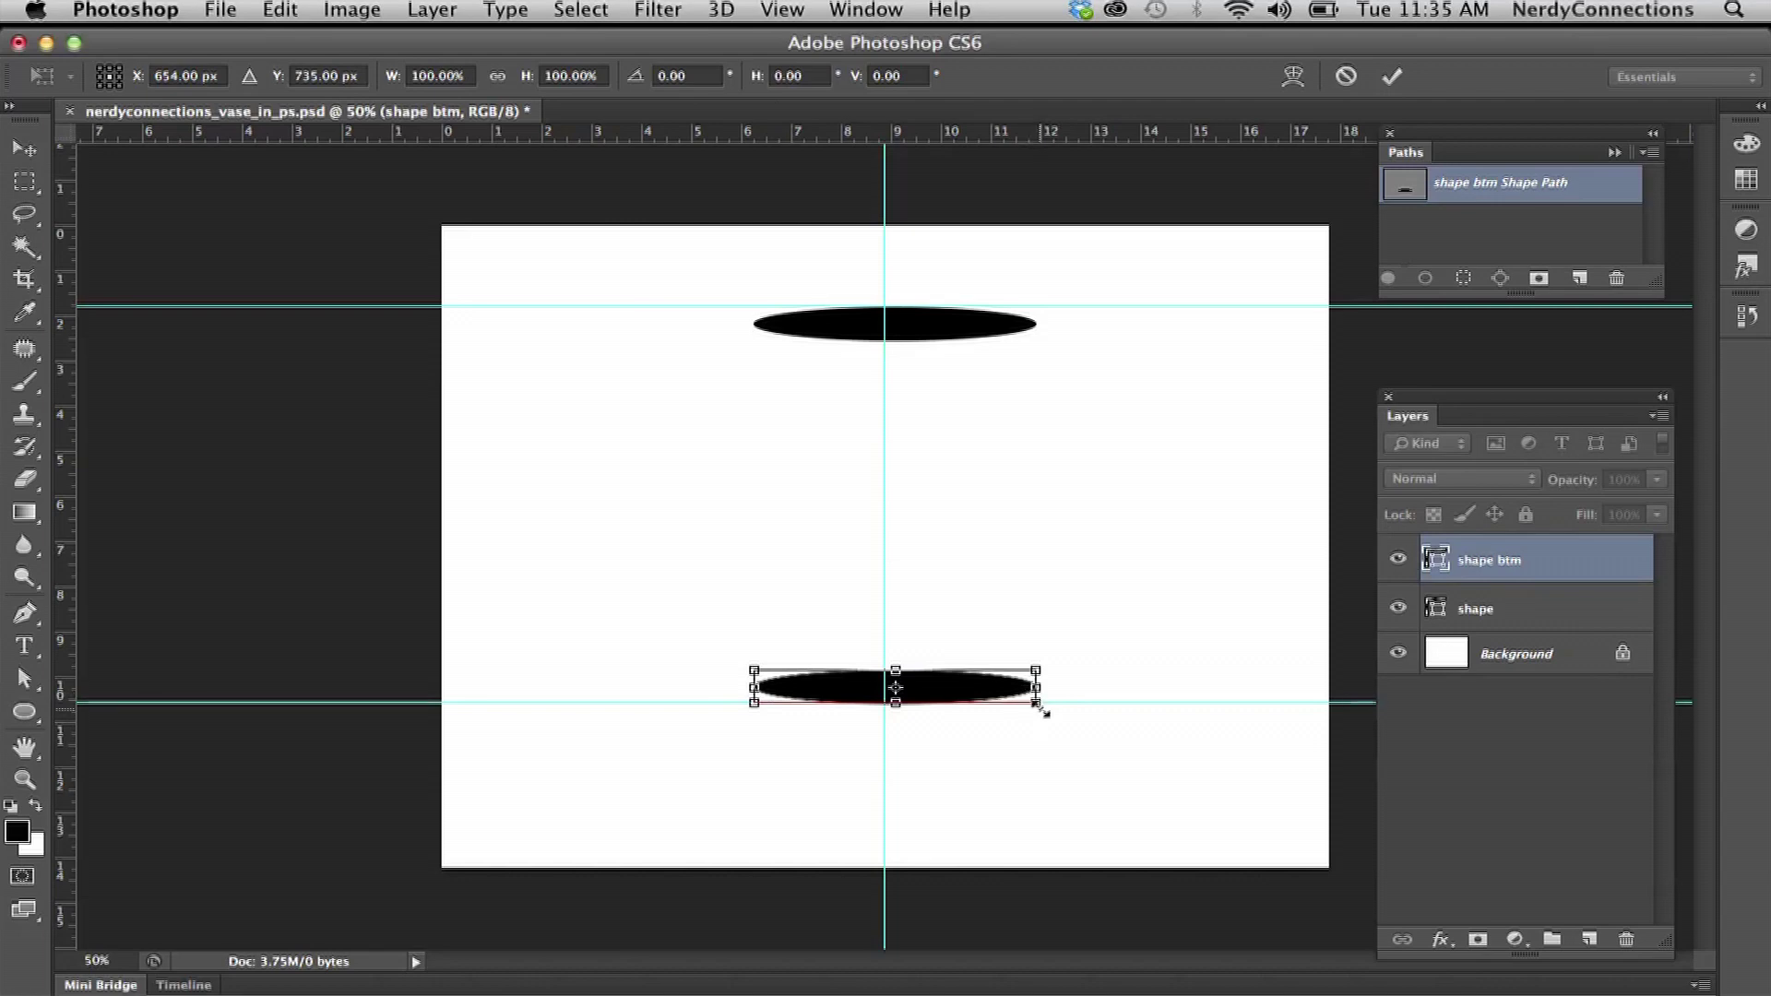
left_click_drag(1039, 709, 926, 704)
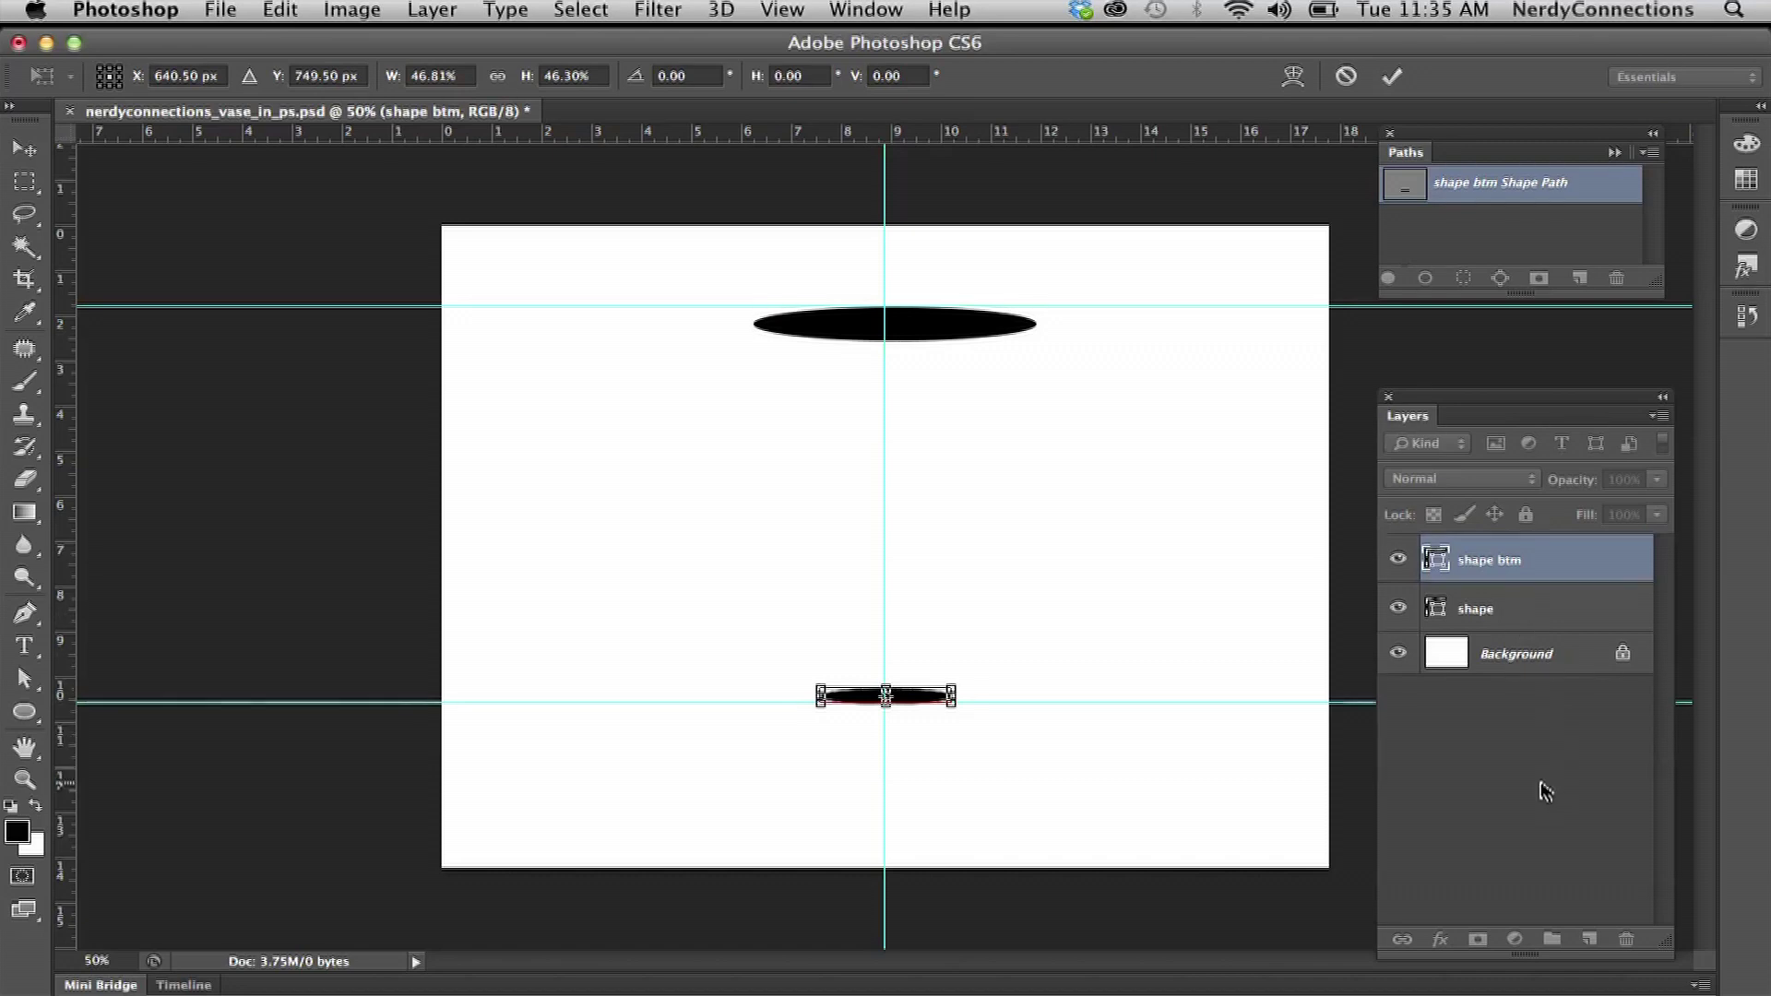
left_click(1393, 75)
left_click(1531, 876)
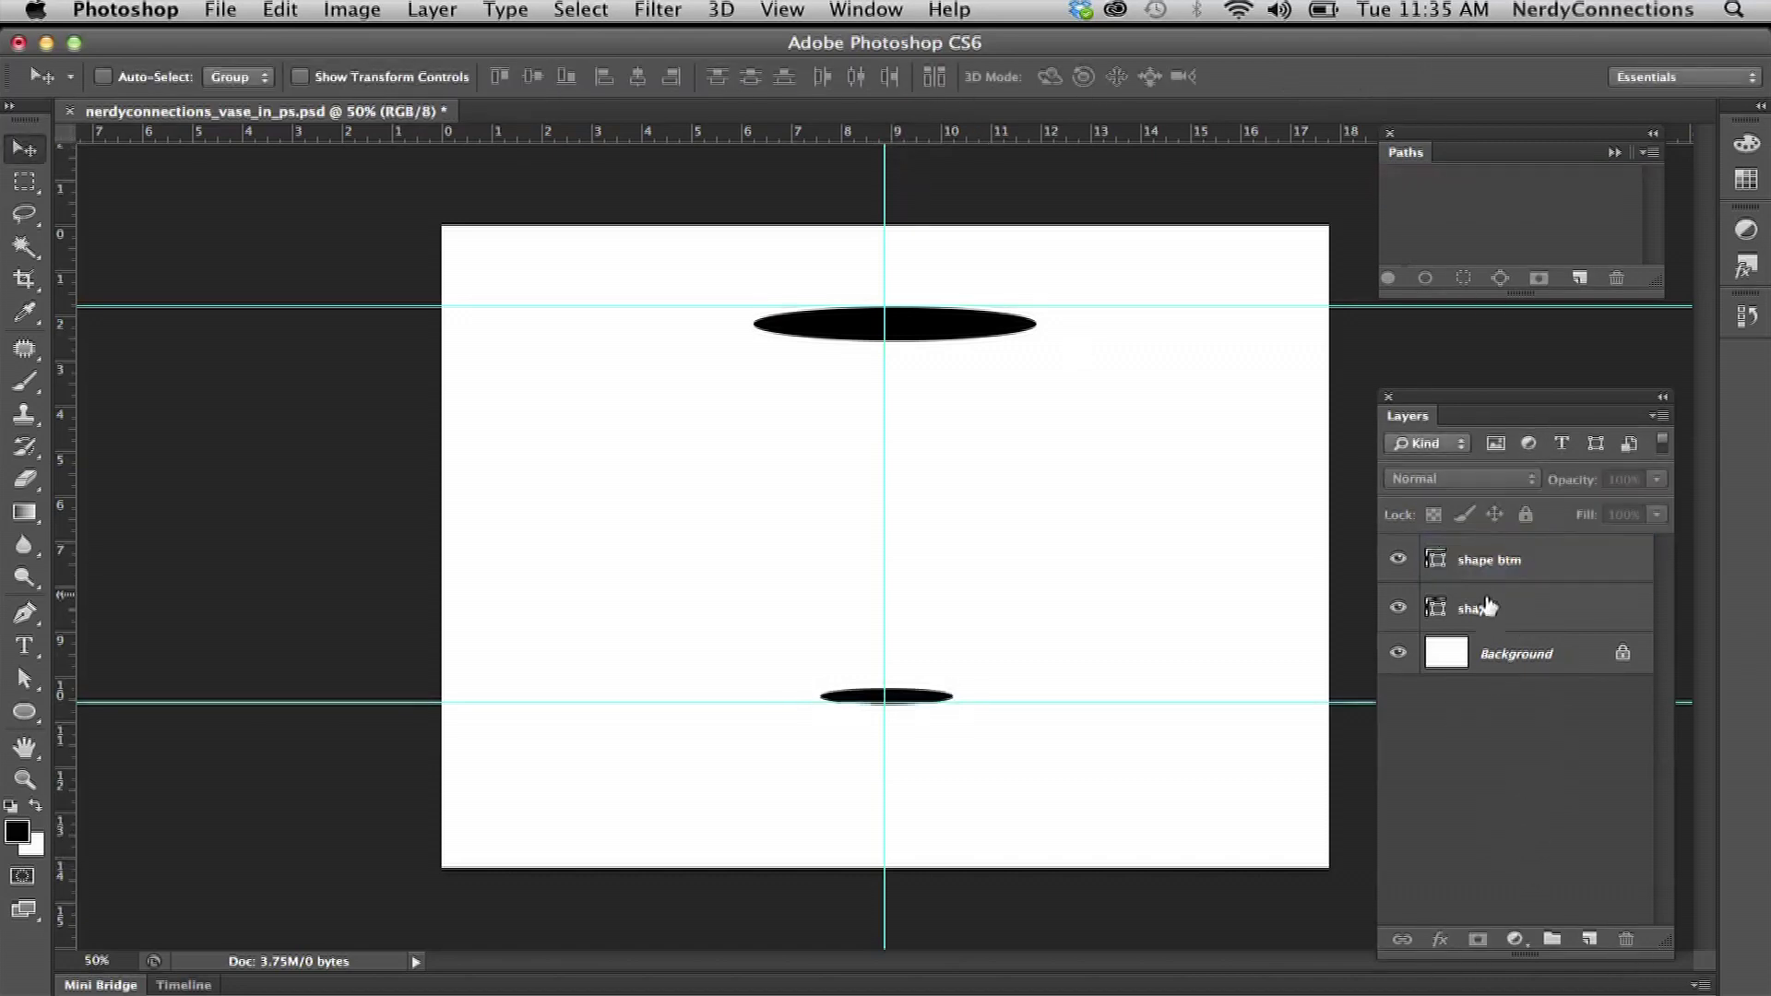
Duplicate the "shape" layer again and name the copy "shape middle"
left_click(1487, 611)
left_click_drag(1474, 618, 1589, 939)
double_click(1491, 610)
left_click(1531, 610)
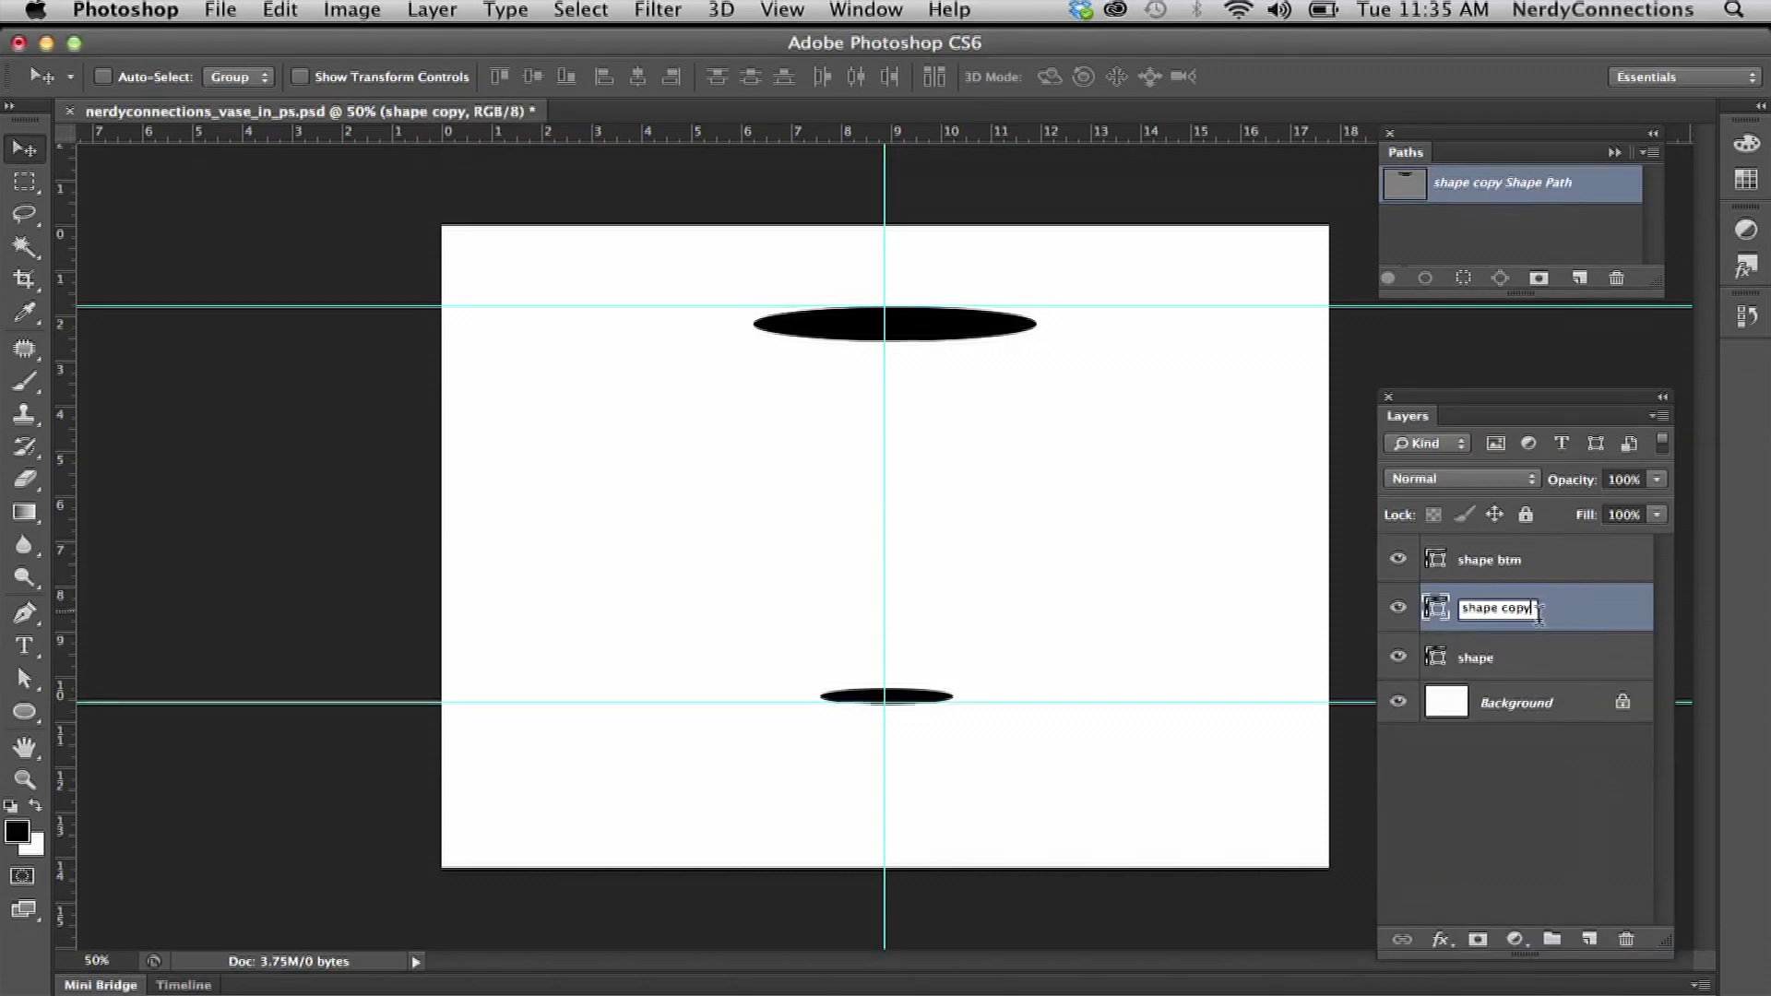
type("midd")
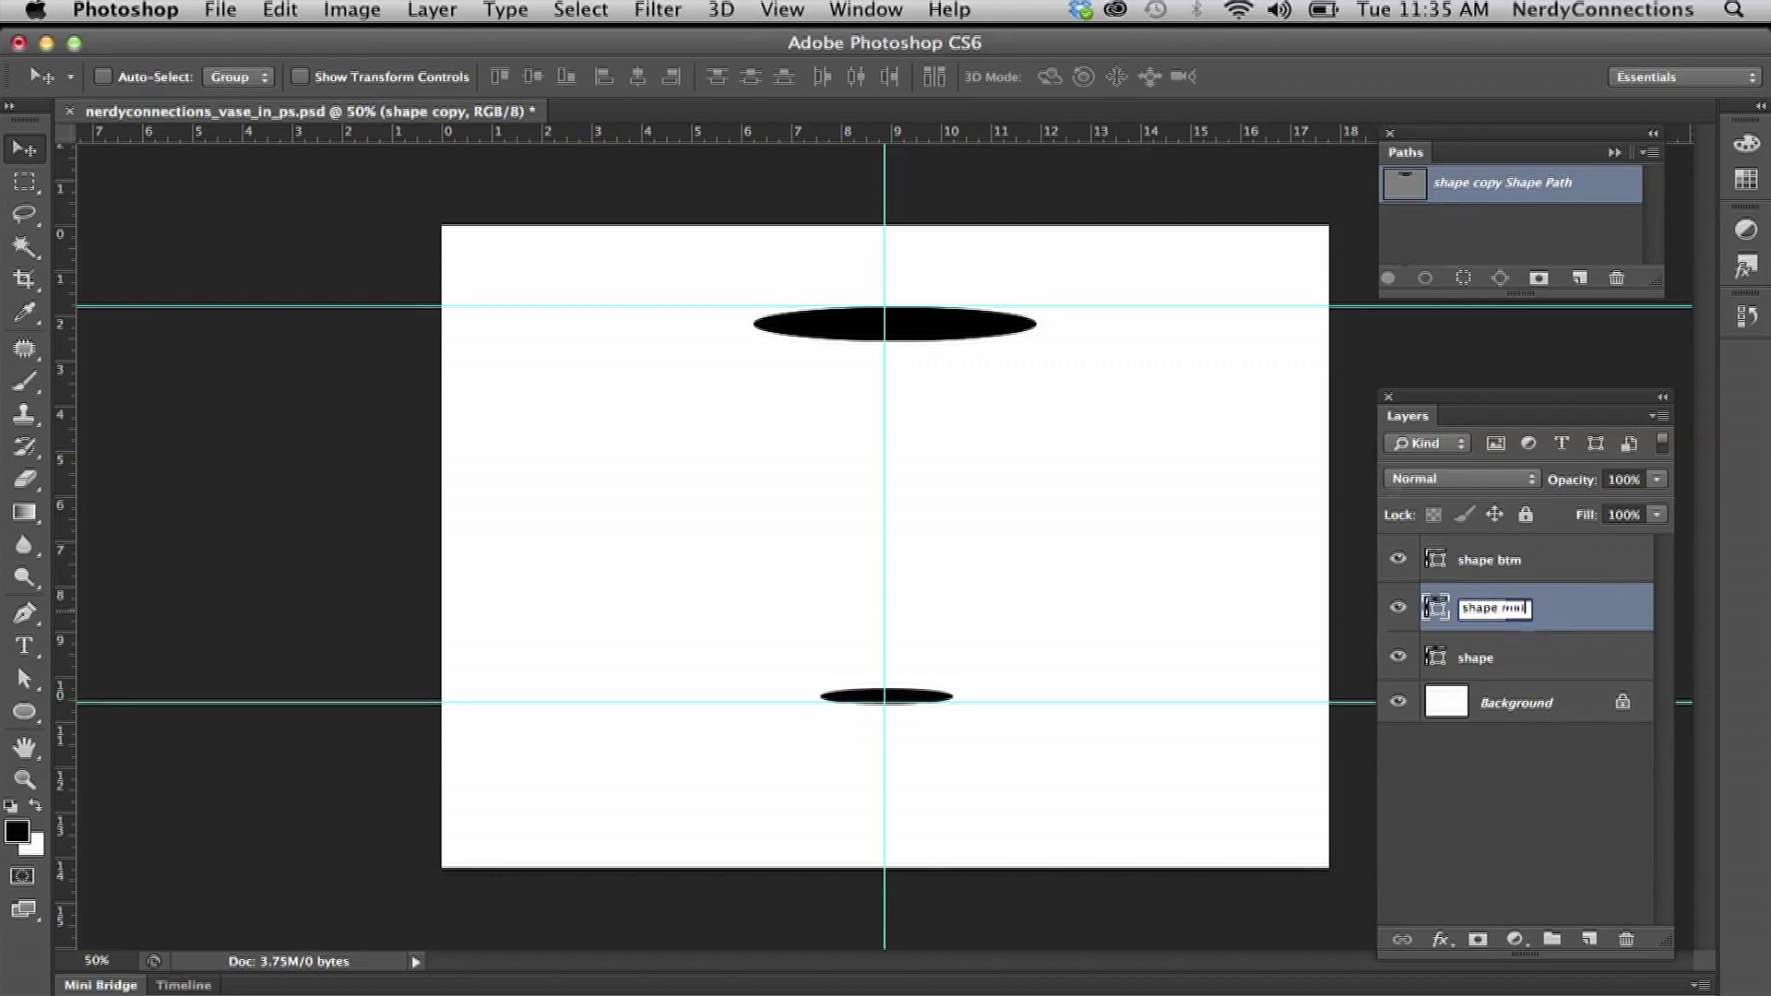
type("le")
key("Return")
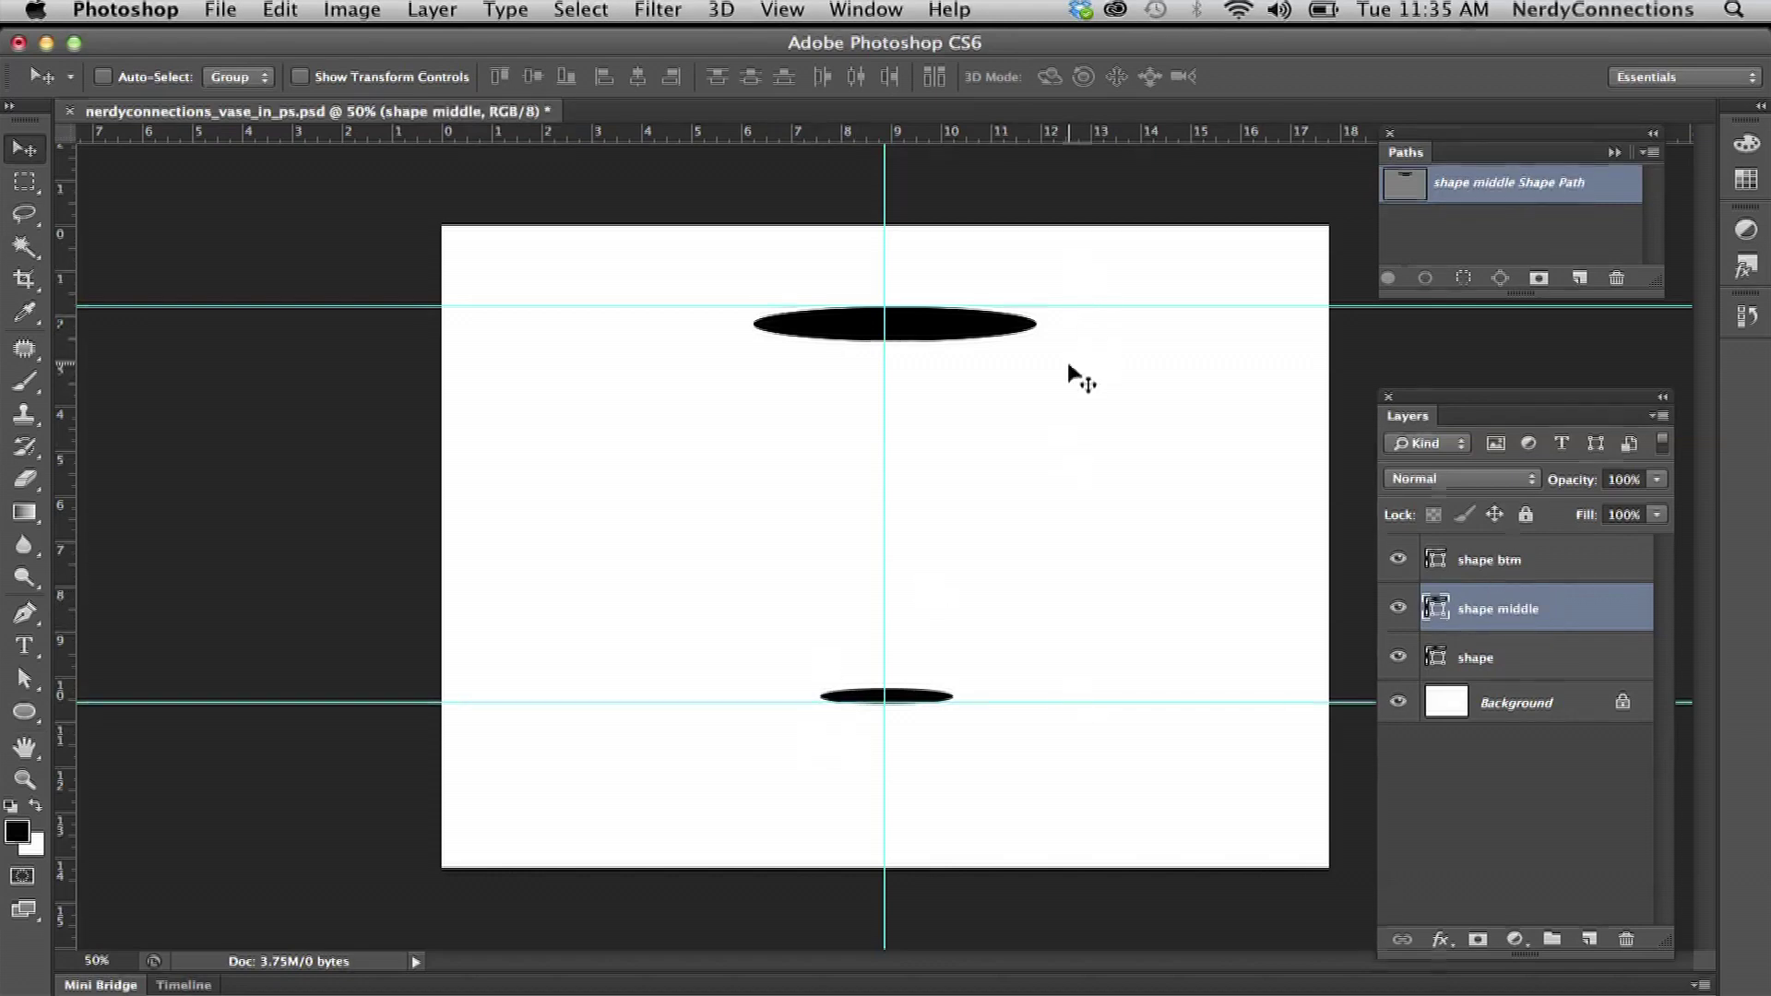
Position the "shape middle" ellipse a little above the bottom one and scale it to about 155% width and 154% height, centred on the vertical guide
left_click_drag(998, 343, 1033, 610)
left_click(351, 9)
mouse_move(534, 564)
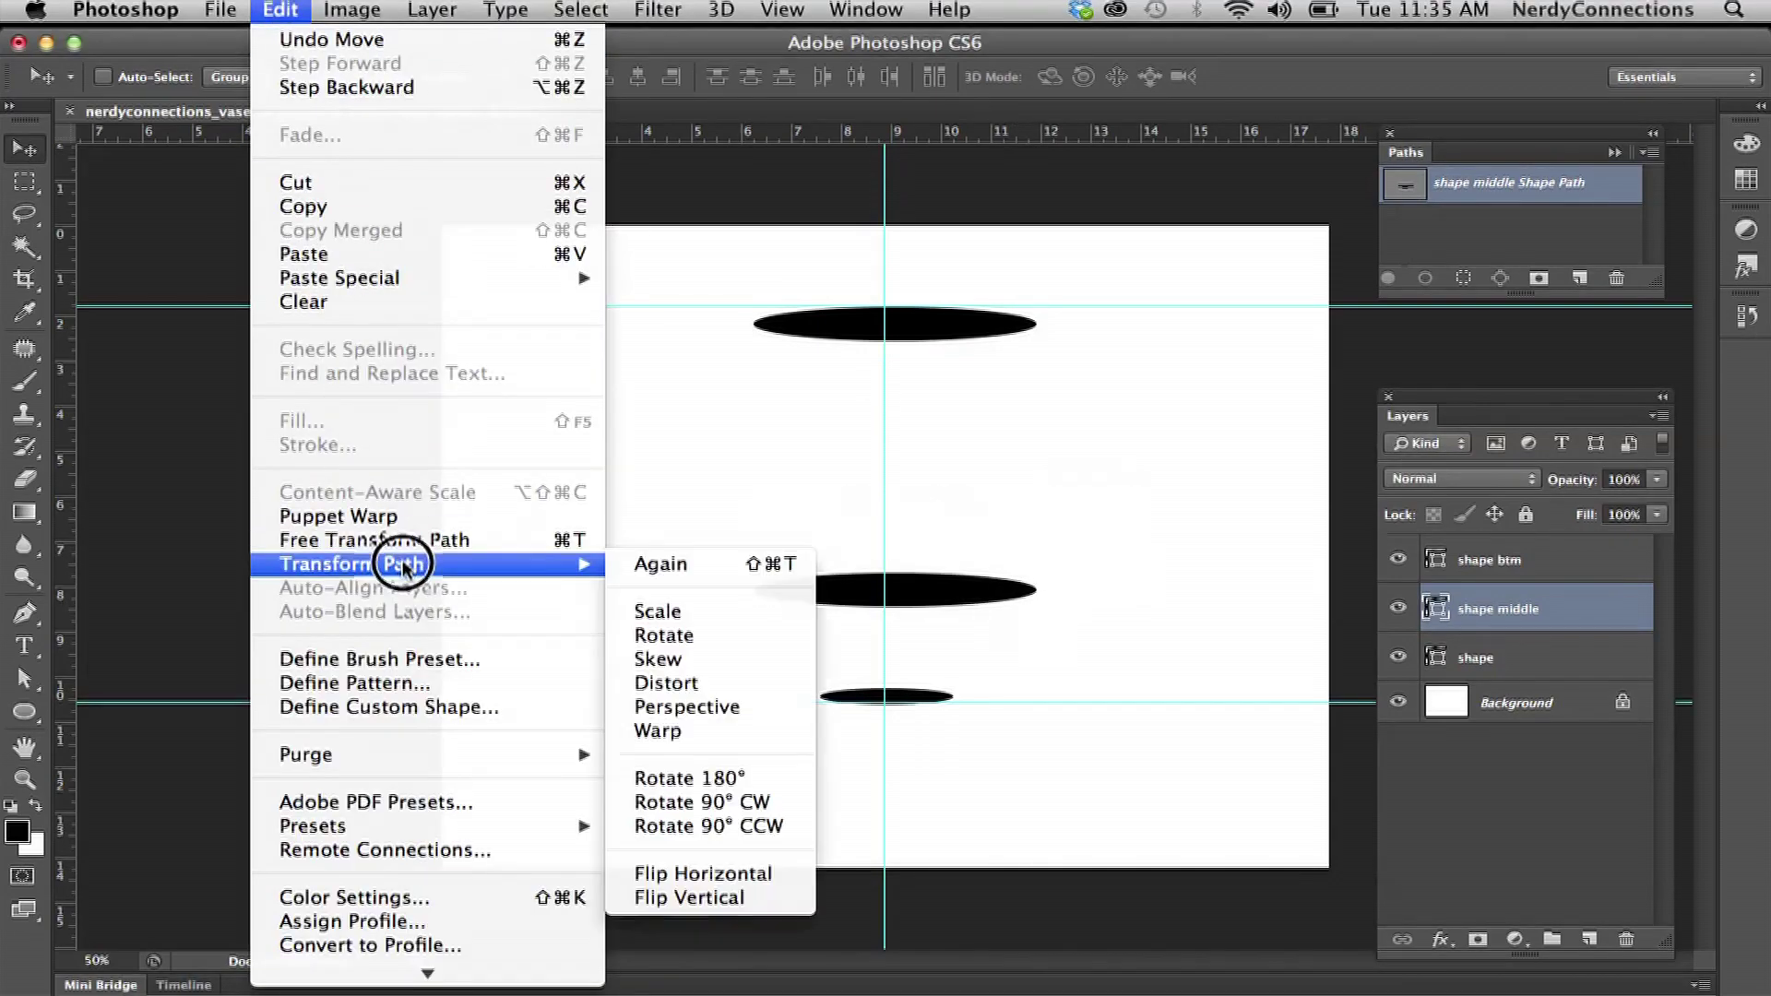
left_click(651, 613)
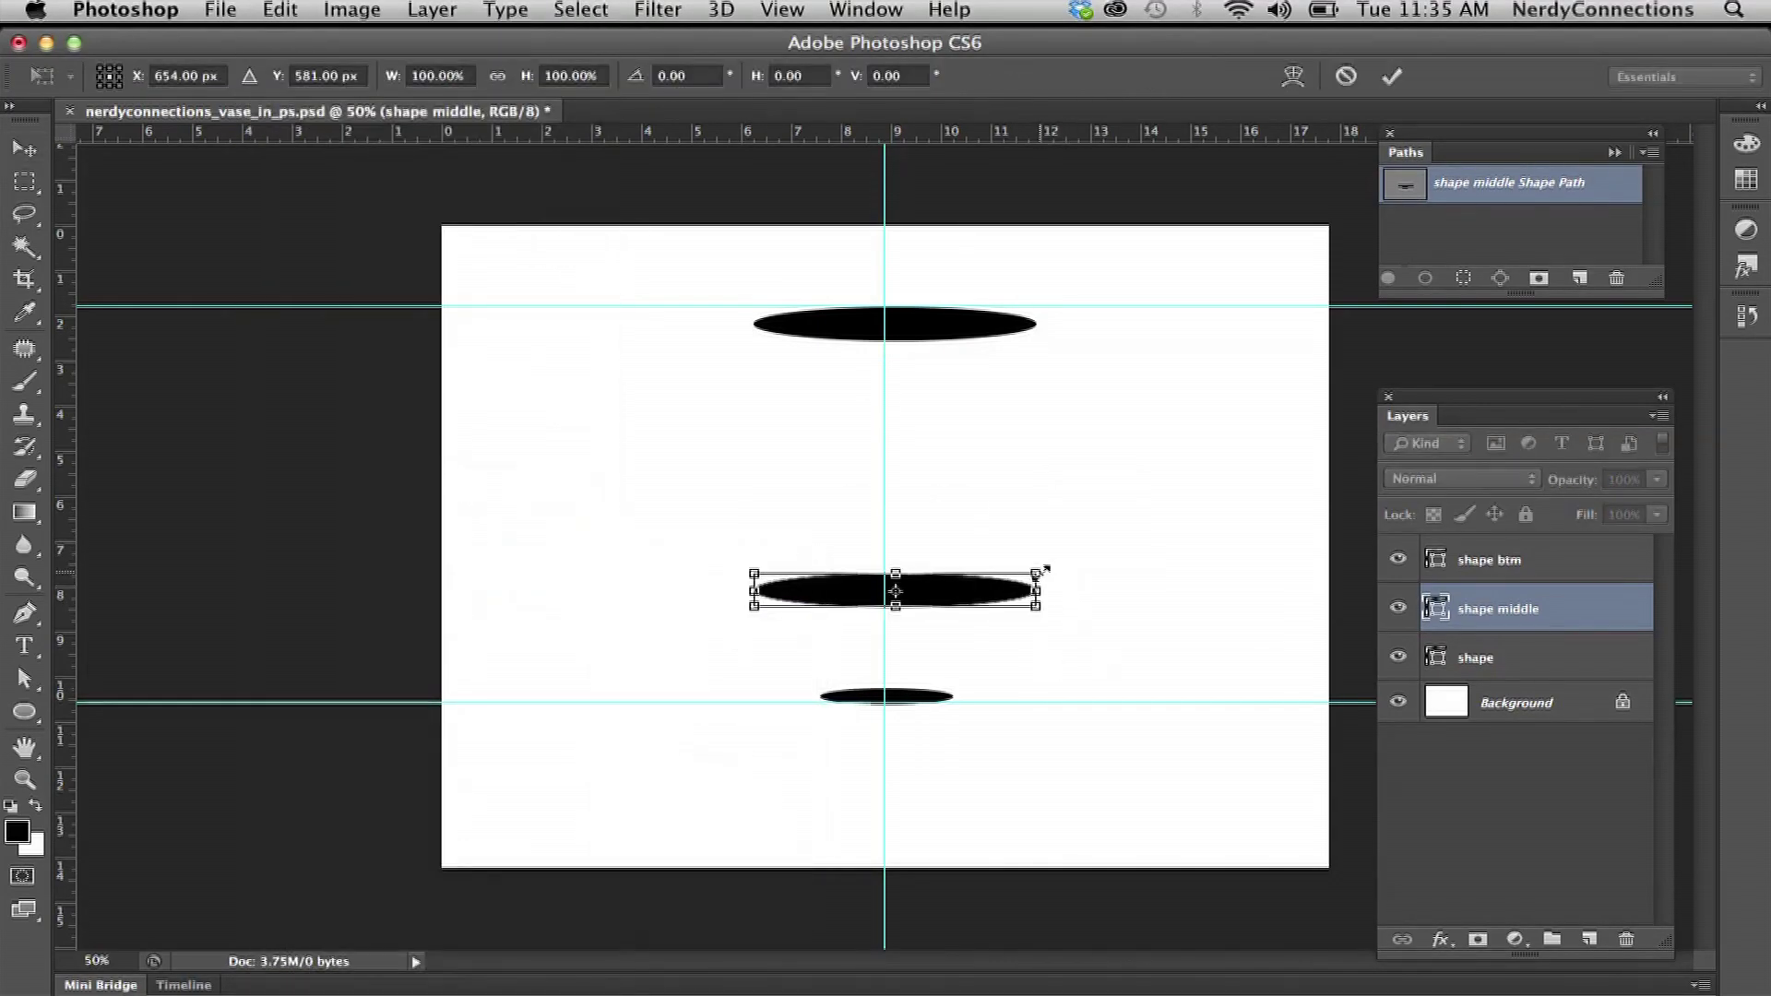
left_click_drag(1040, 571, 1190, 528)
left_click_drag(1153, 593, 1036, 592)
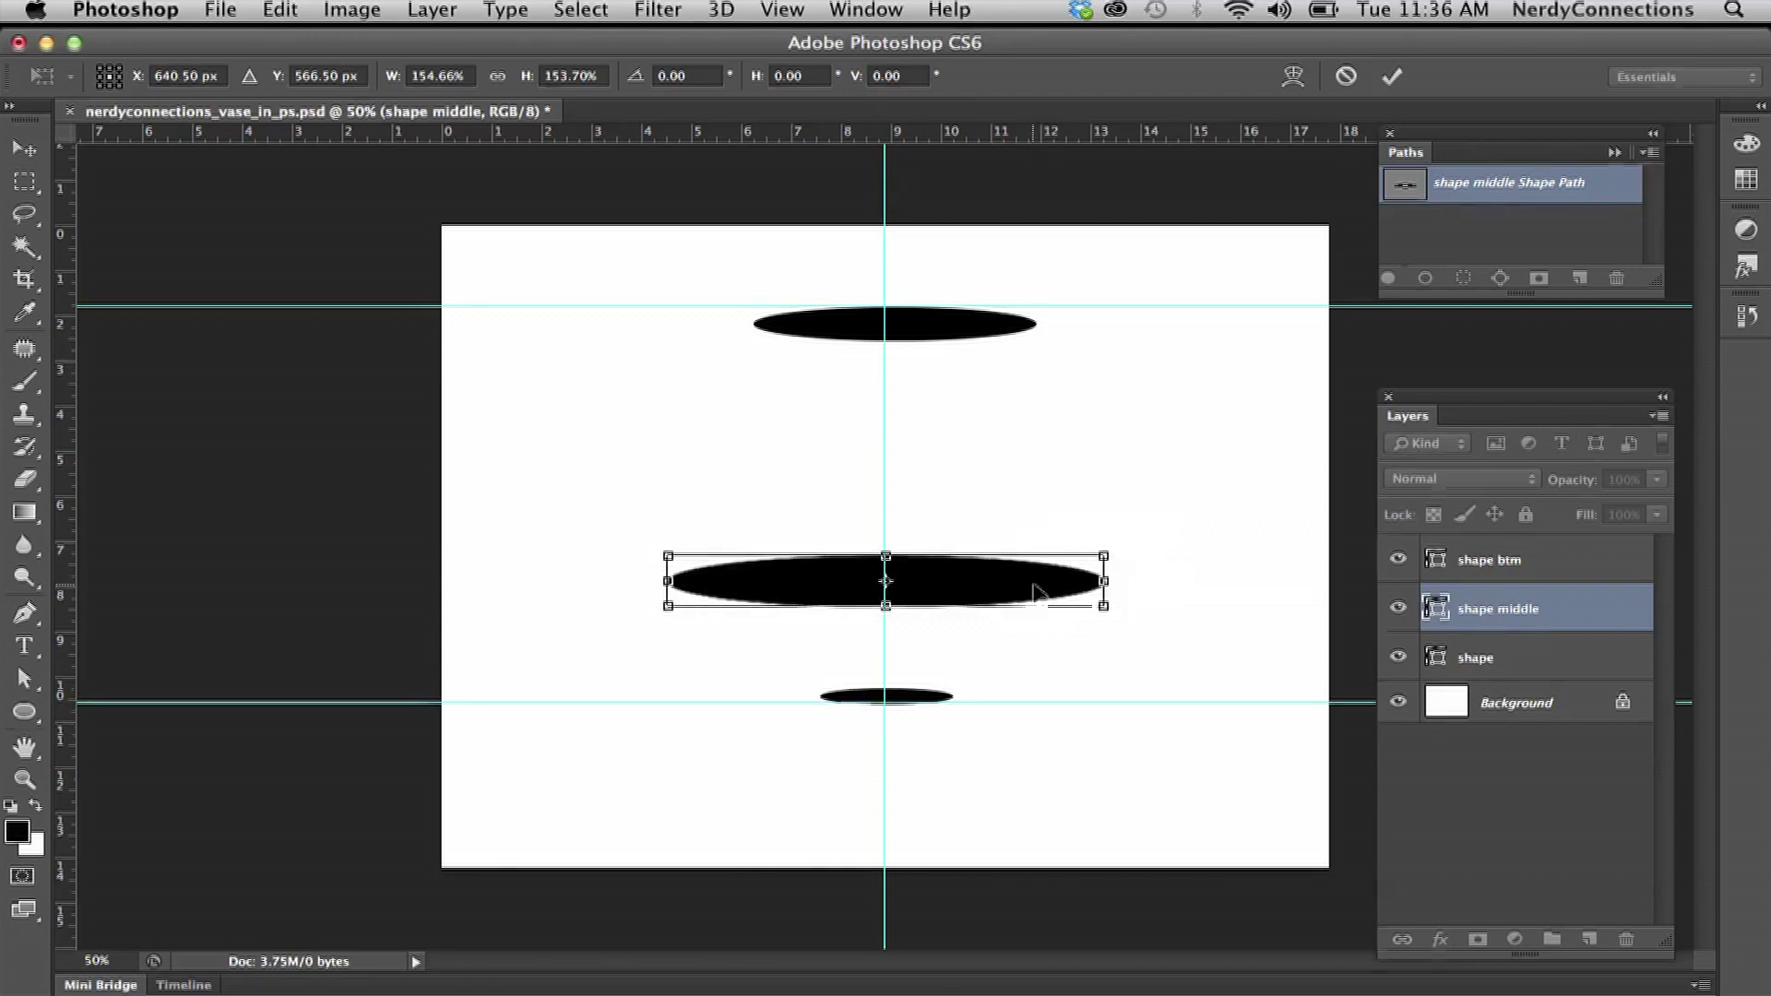
key("Return")
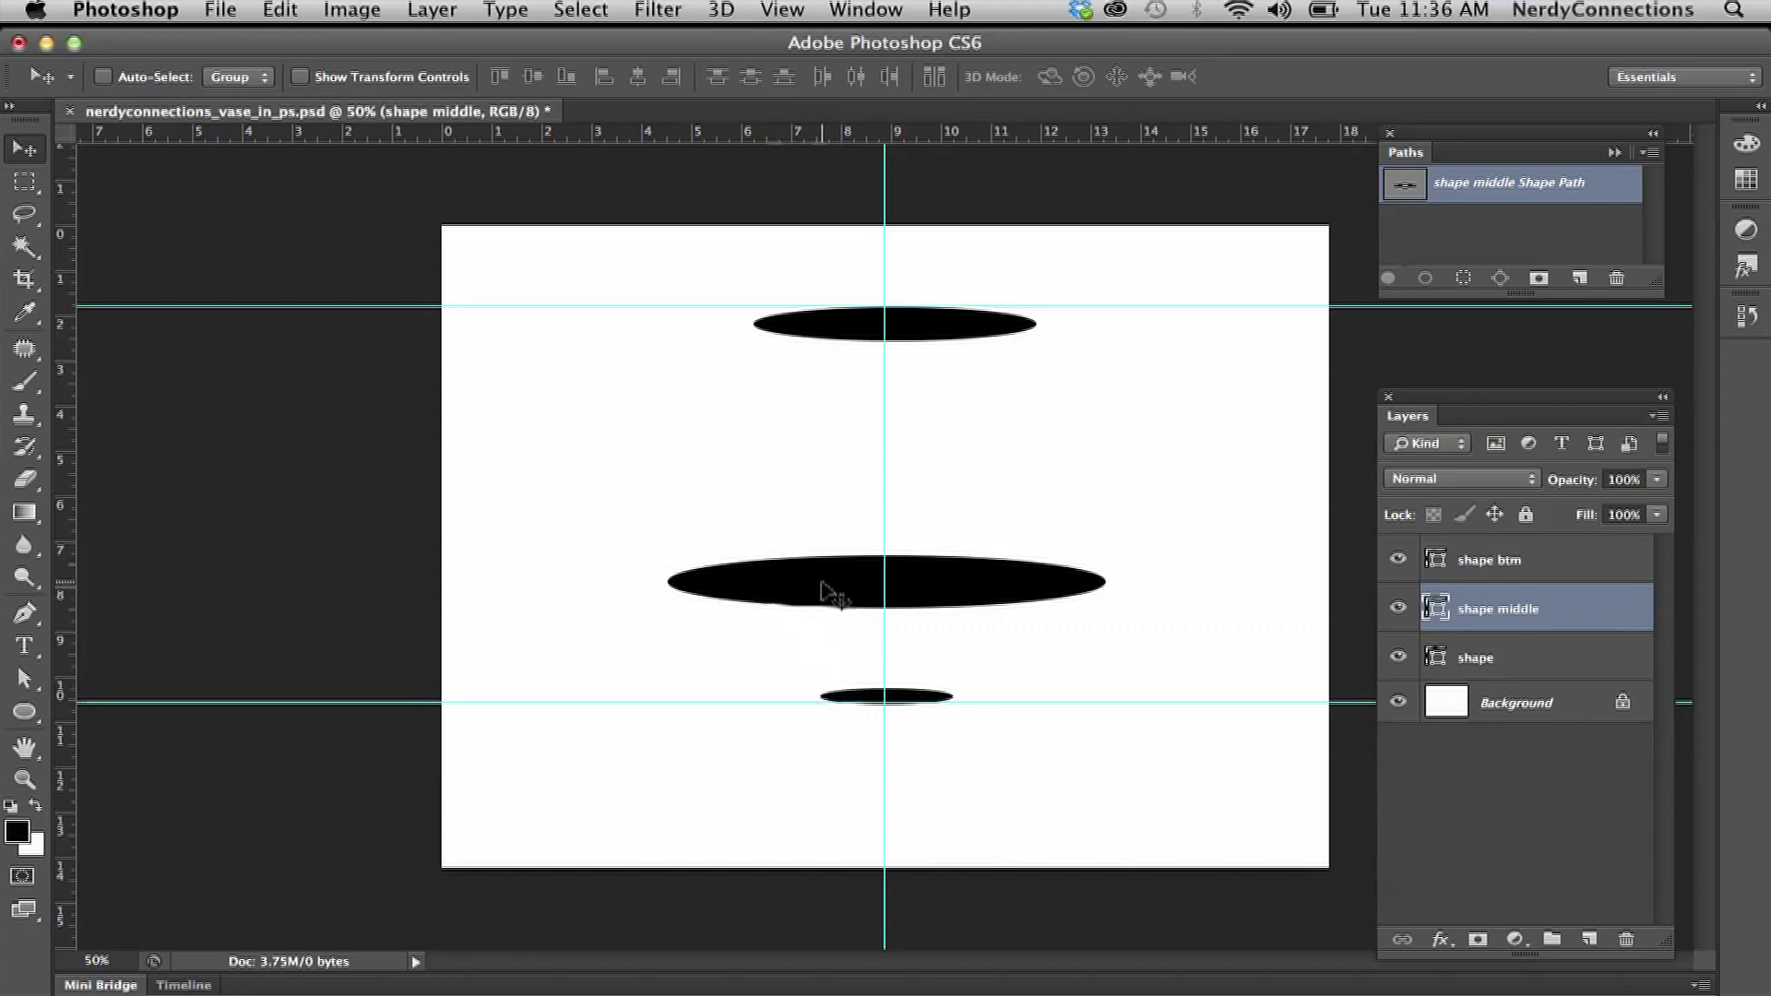
left_click_drag(813, 603, 821, 608)
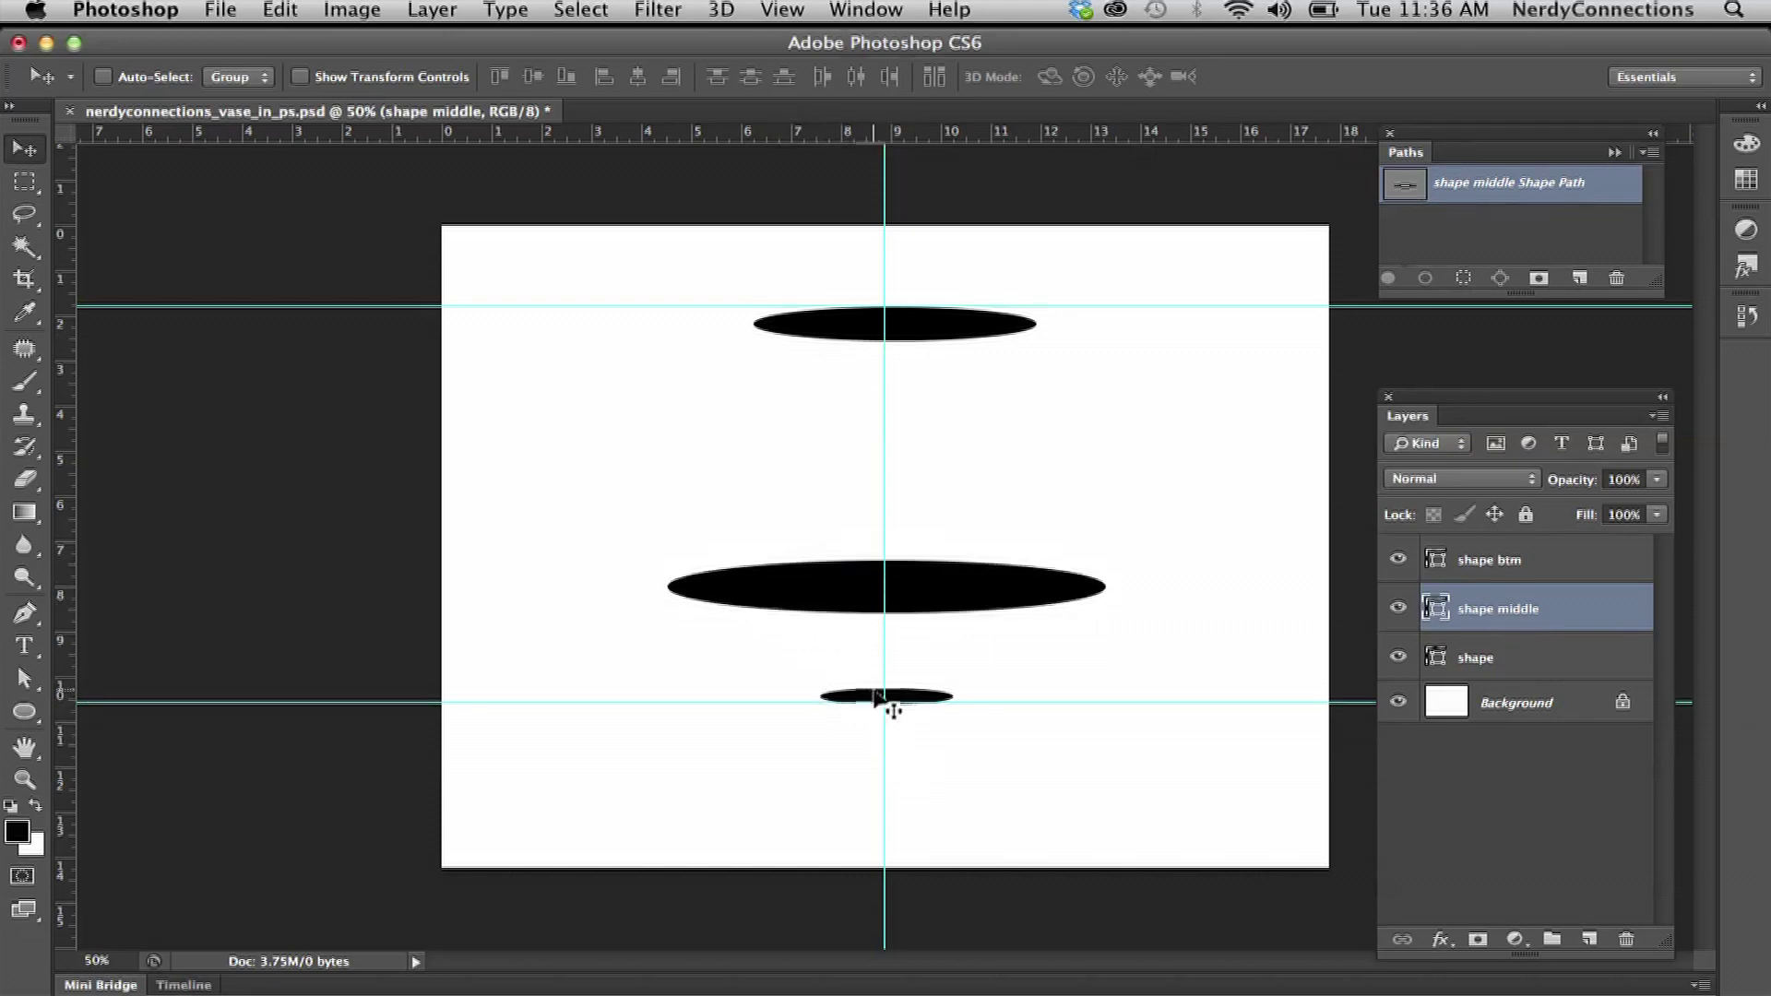
Activate the Pen tool and add a new layer named "vase" above "shape btm"
left_click(25, 612)
left_click(205, 604)
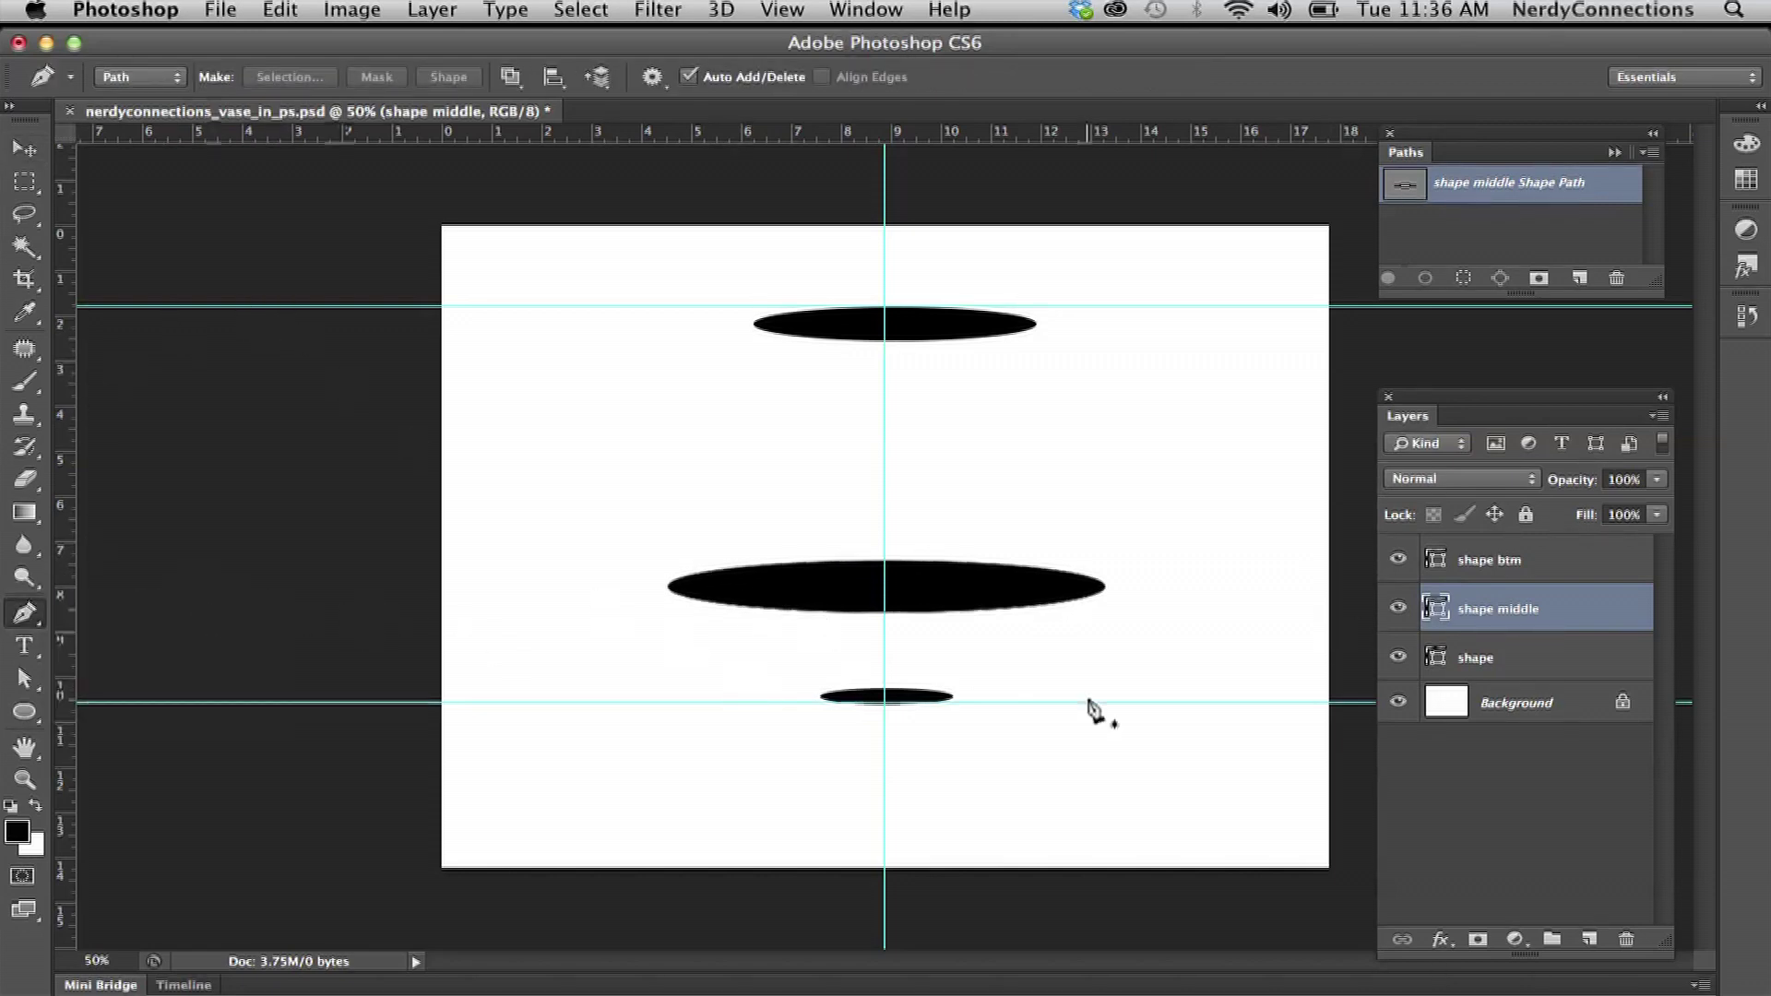
left_click(1513, 562)
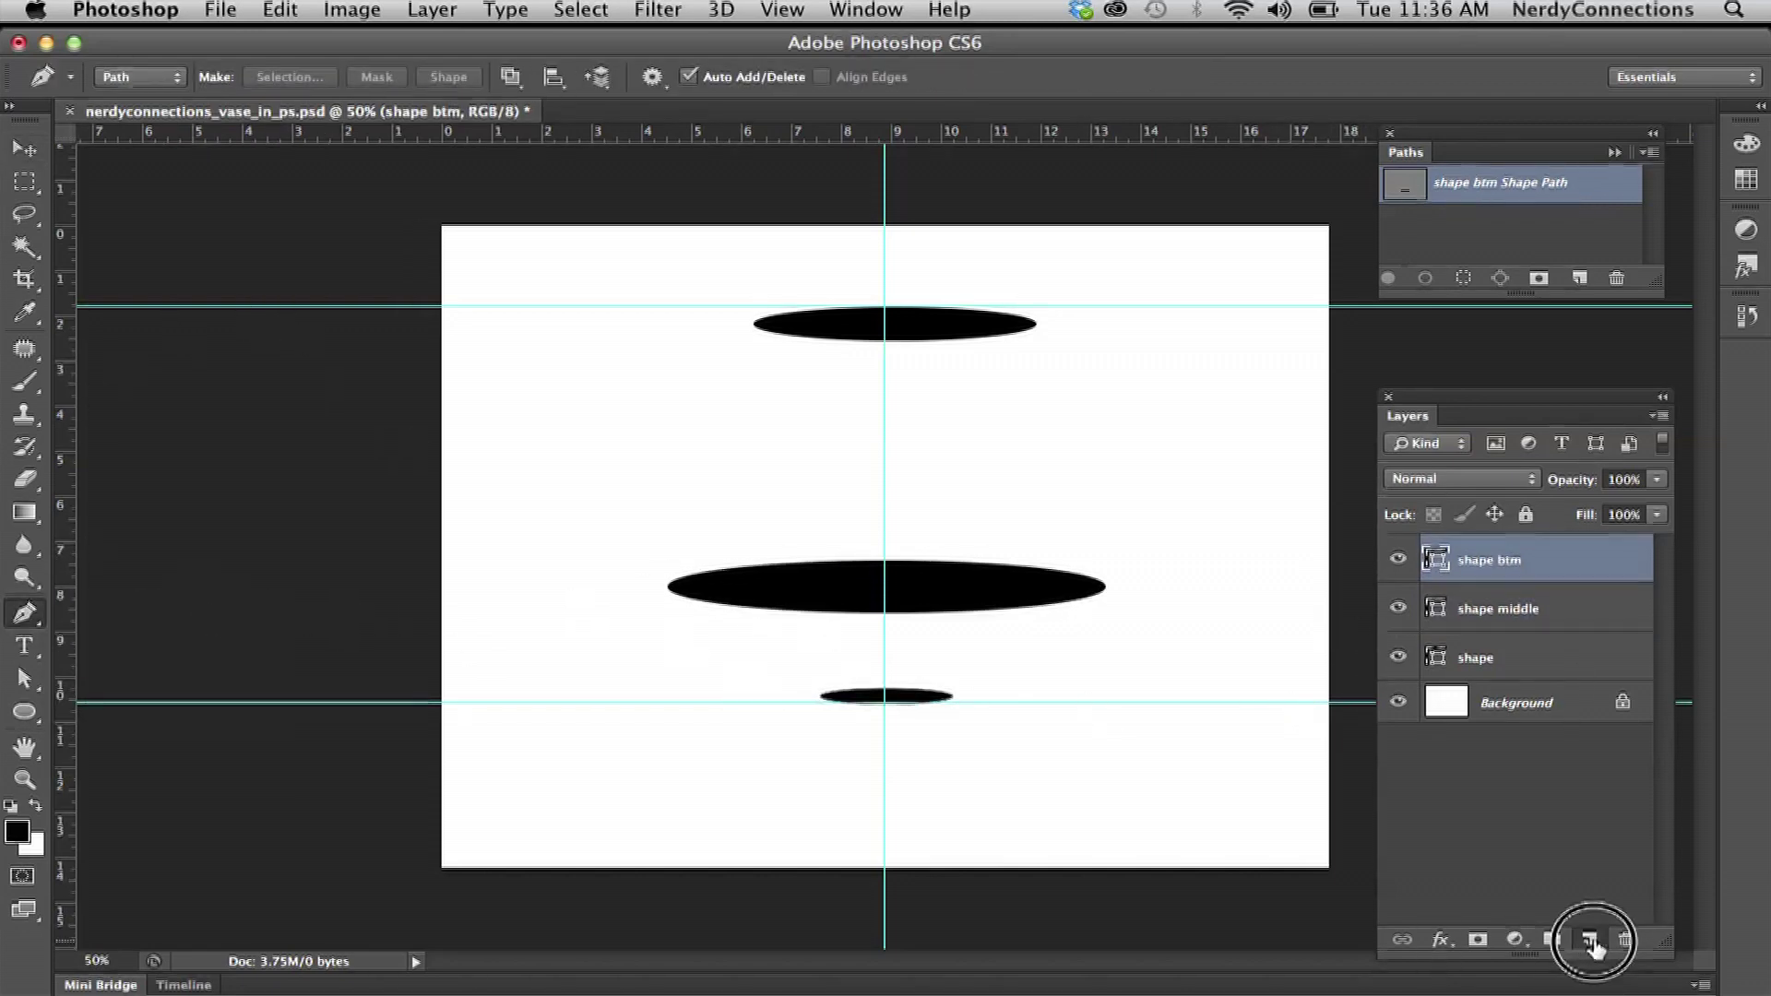
left_click(1588, 939)
double_click(1511, 559)
type("va")
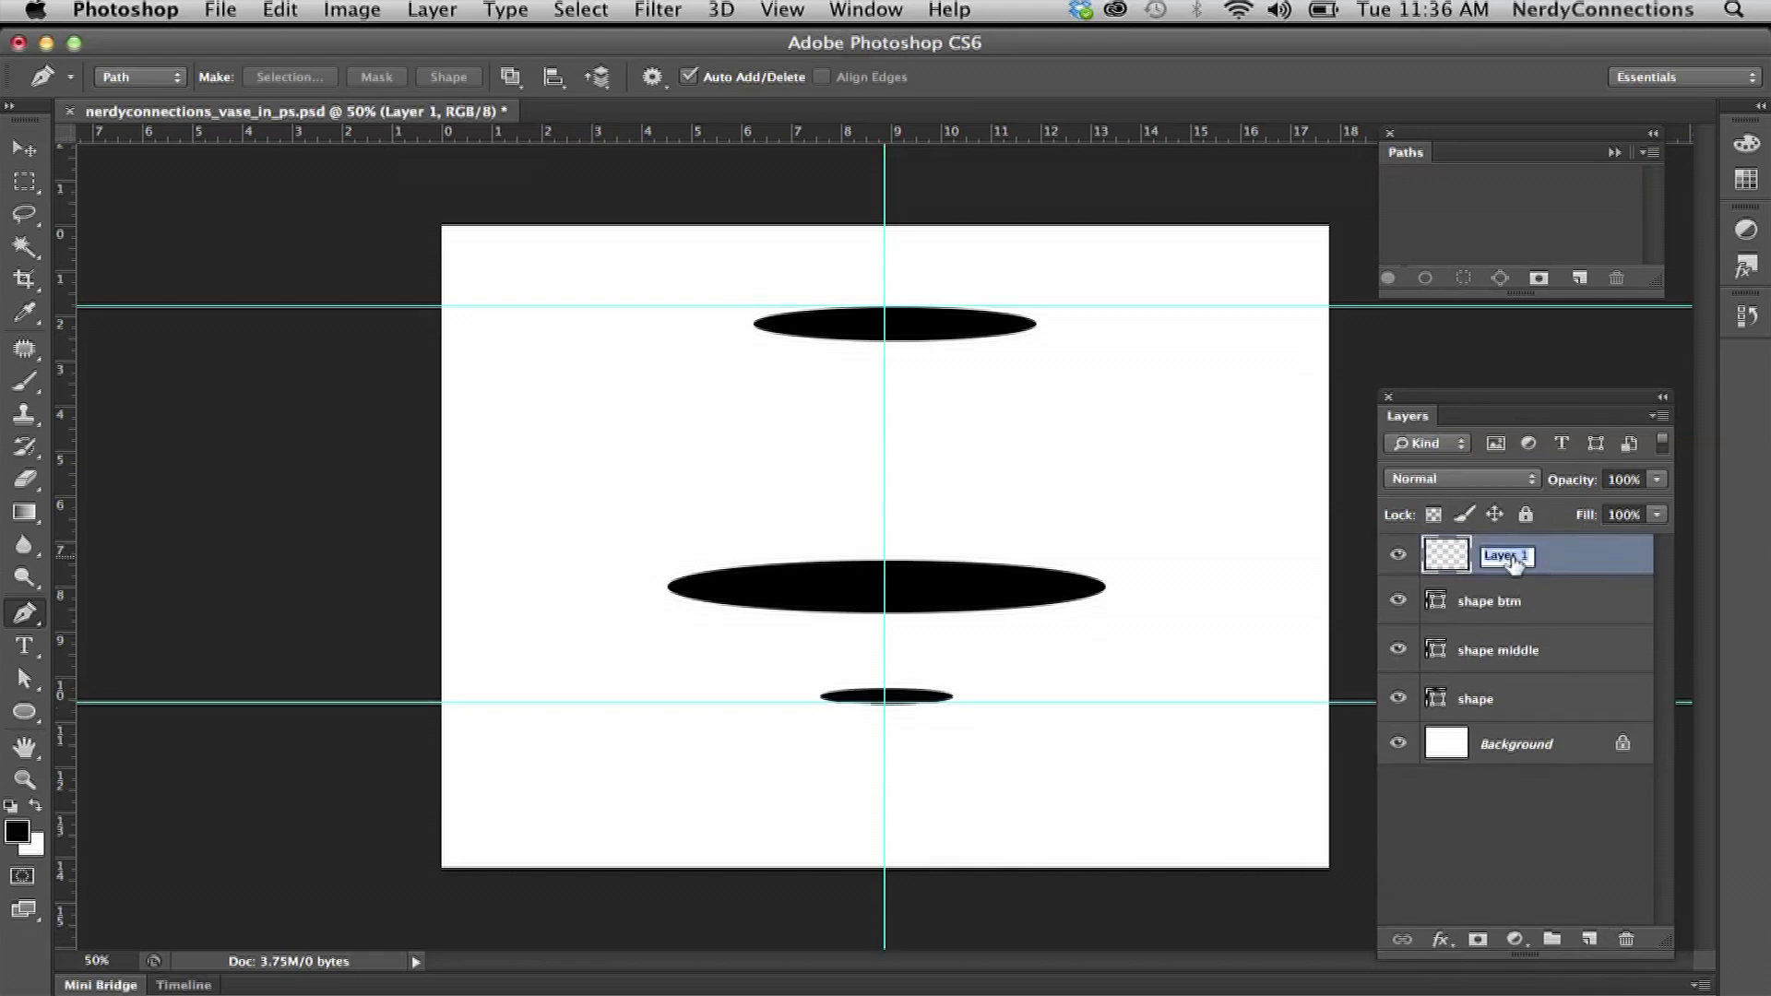
key("Return")
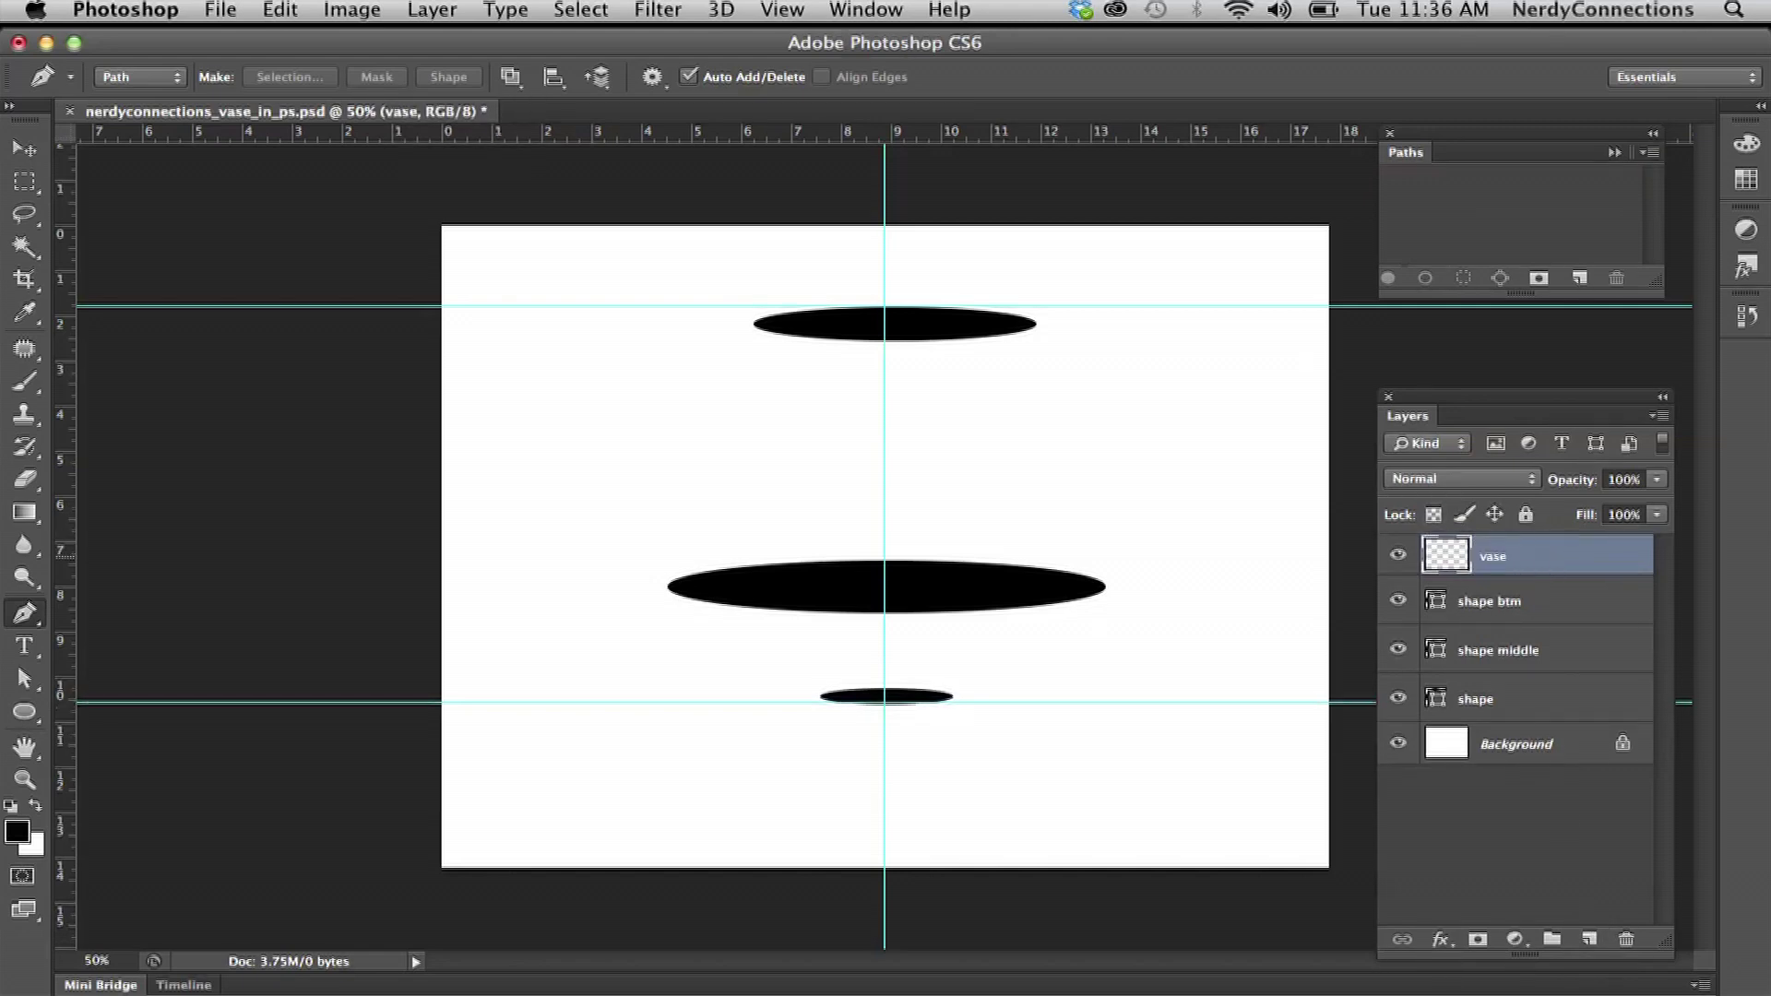
Place and undo a trial path point at the edge of the bottom ellipse, and turn off snapping
left_click(948, 702)
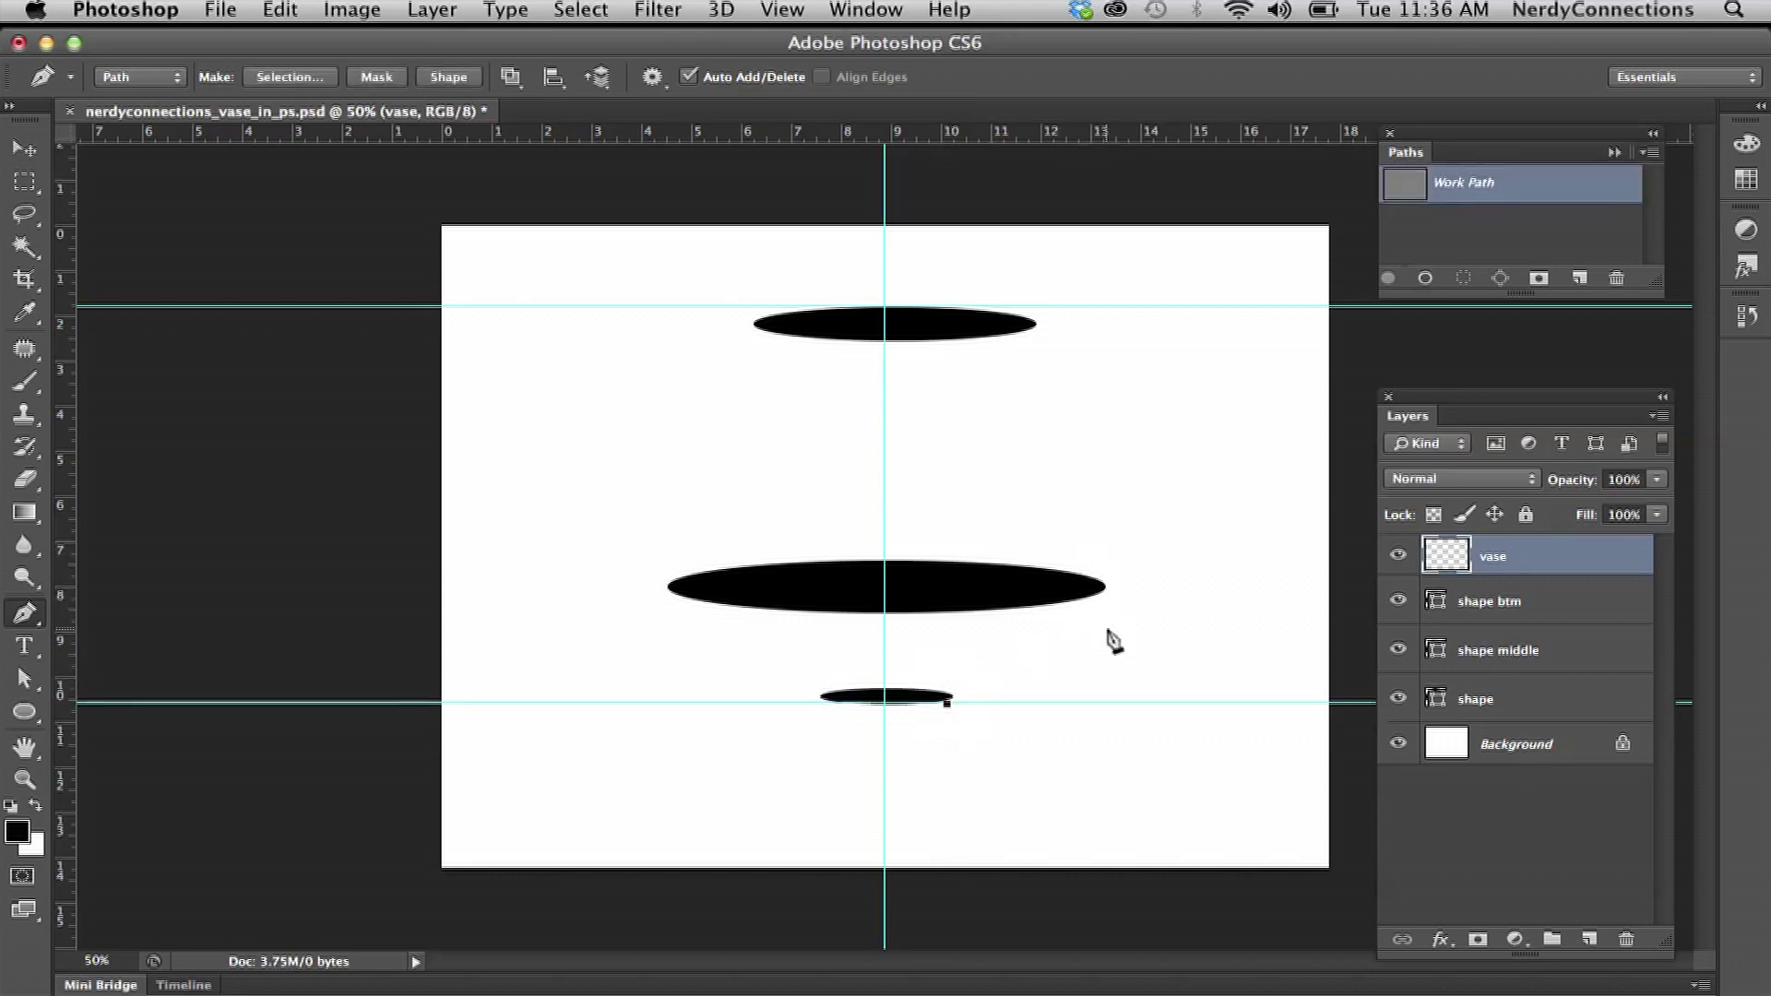
key("super+z")
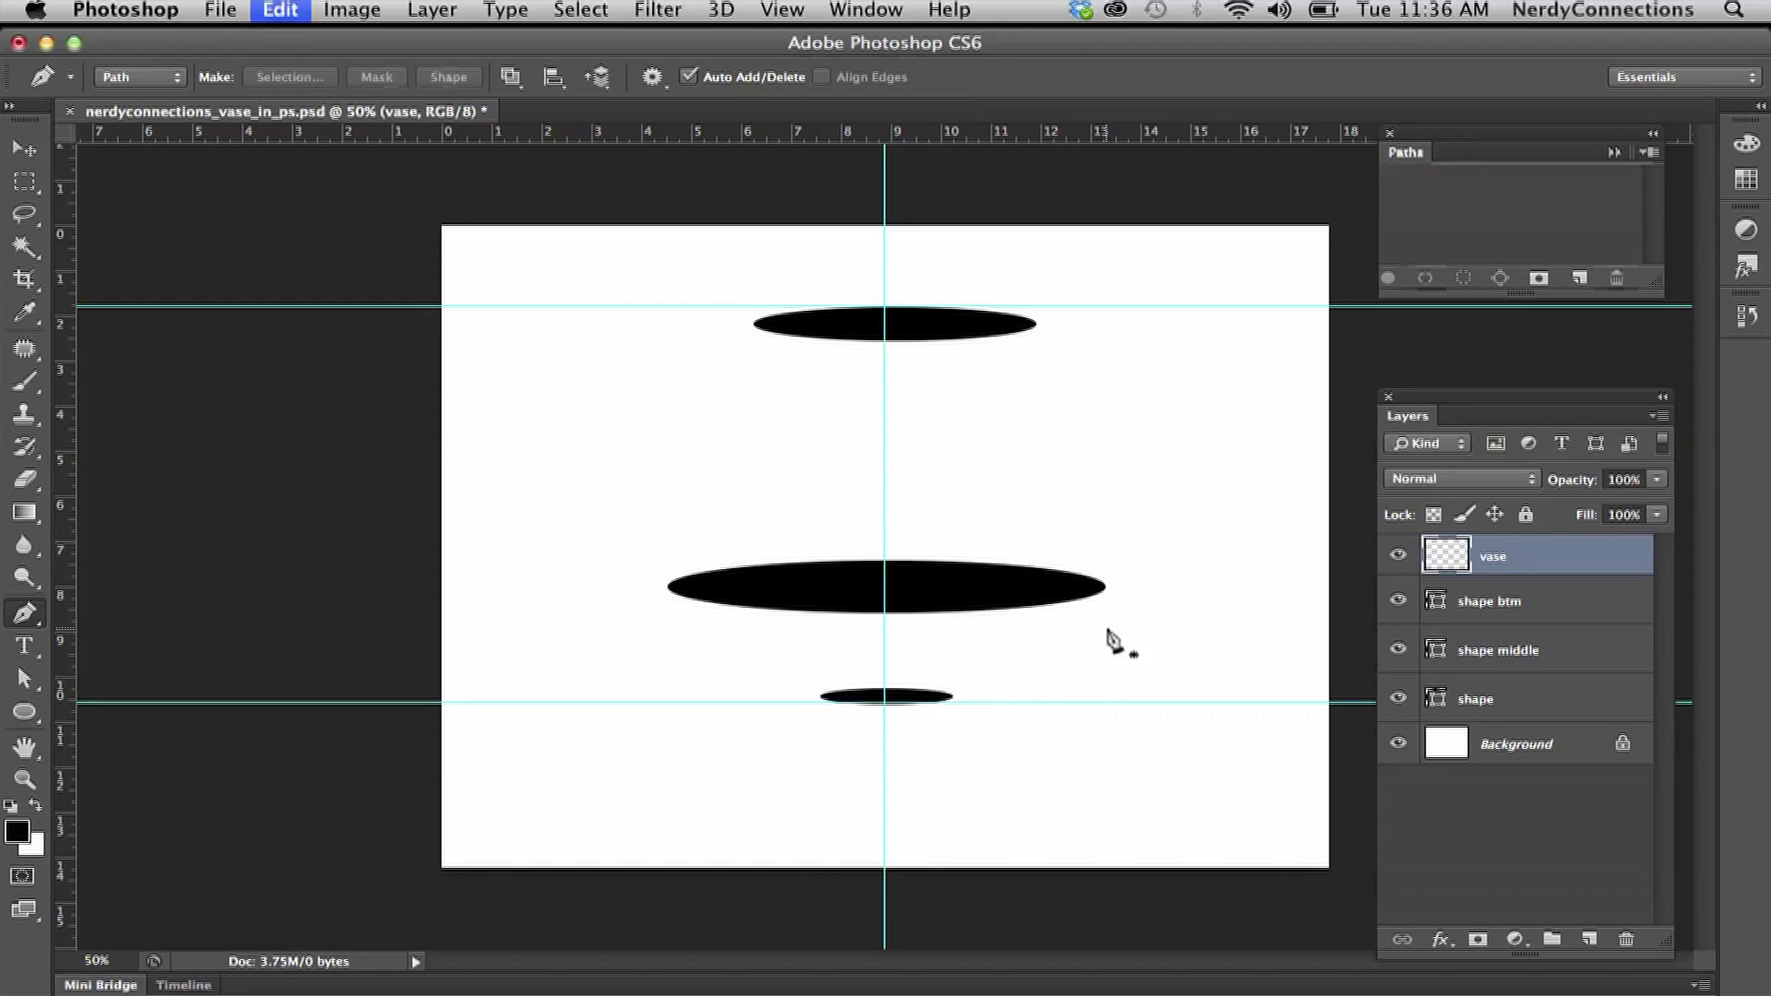
left_click(803, 9)
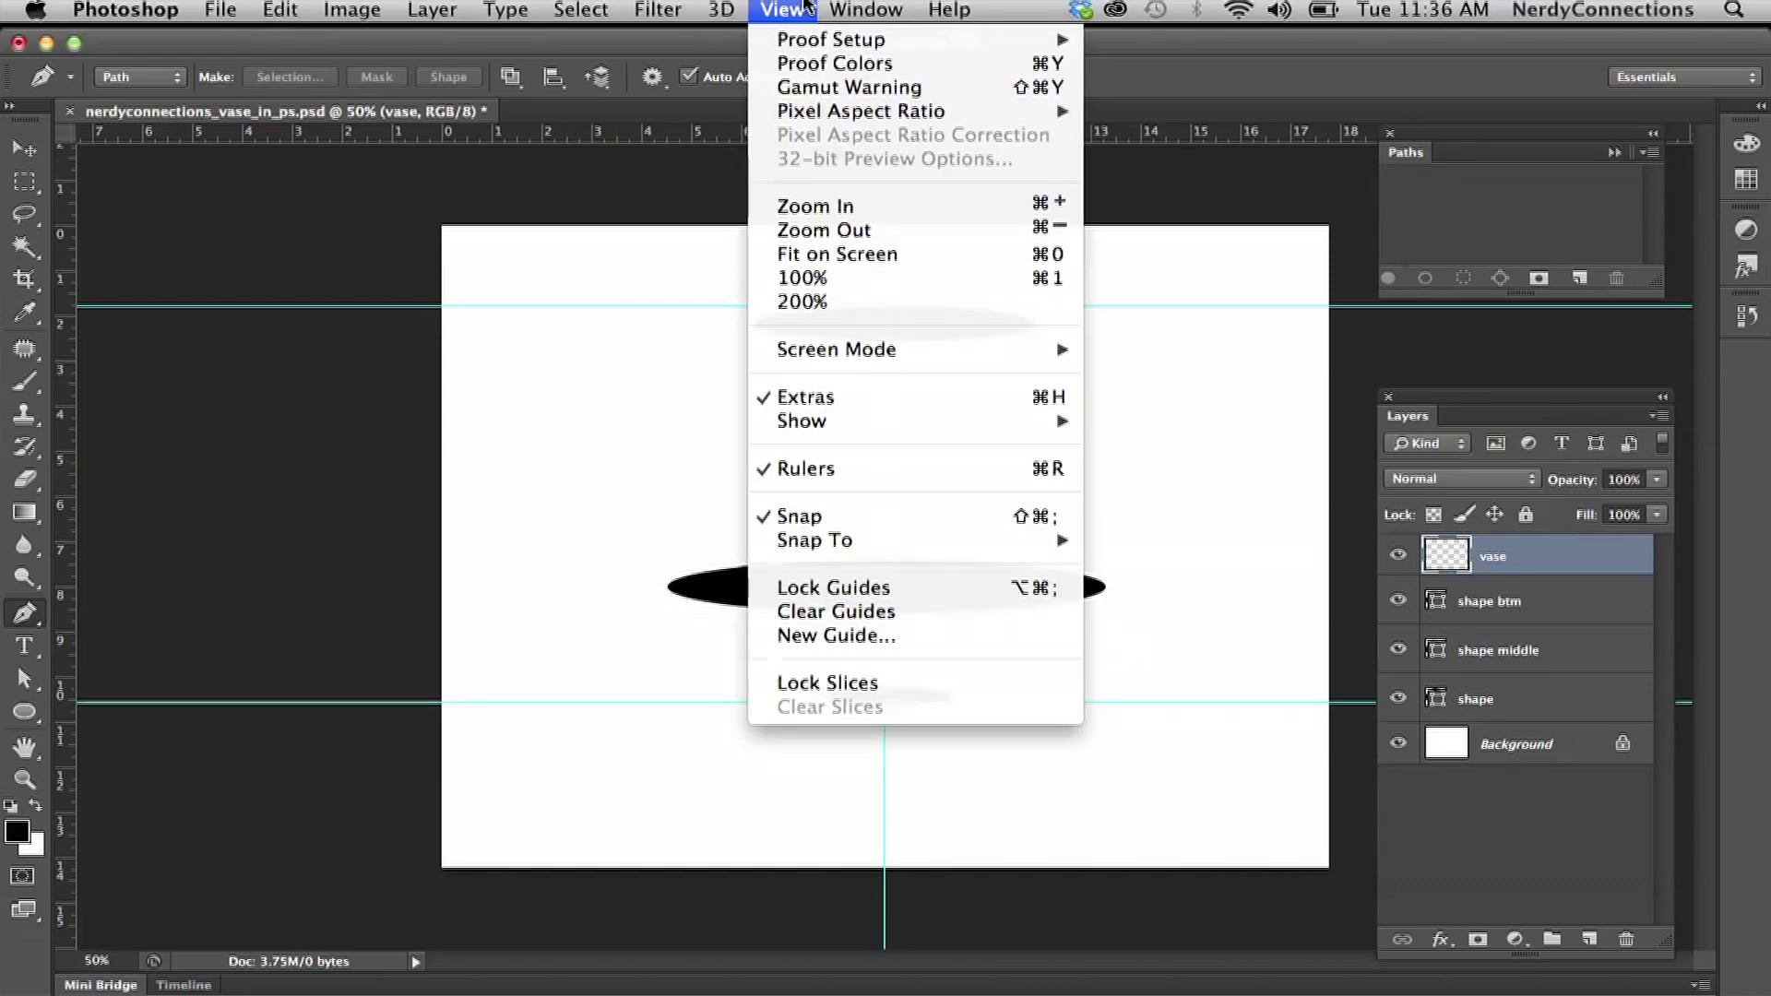
left_click(867, 519)
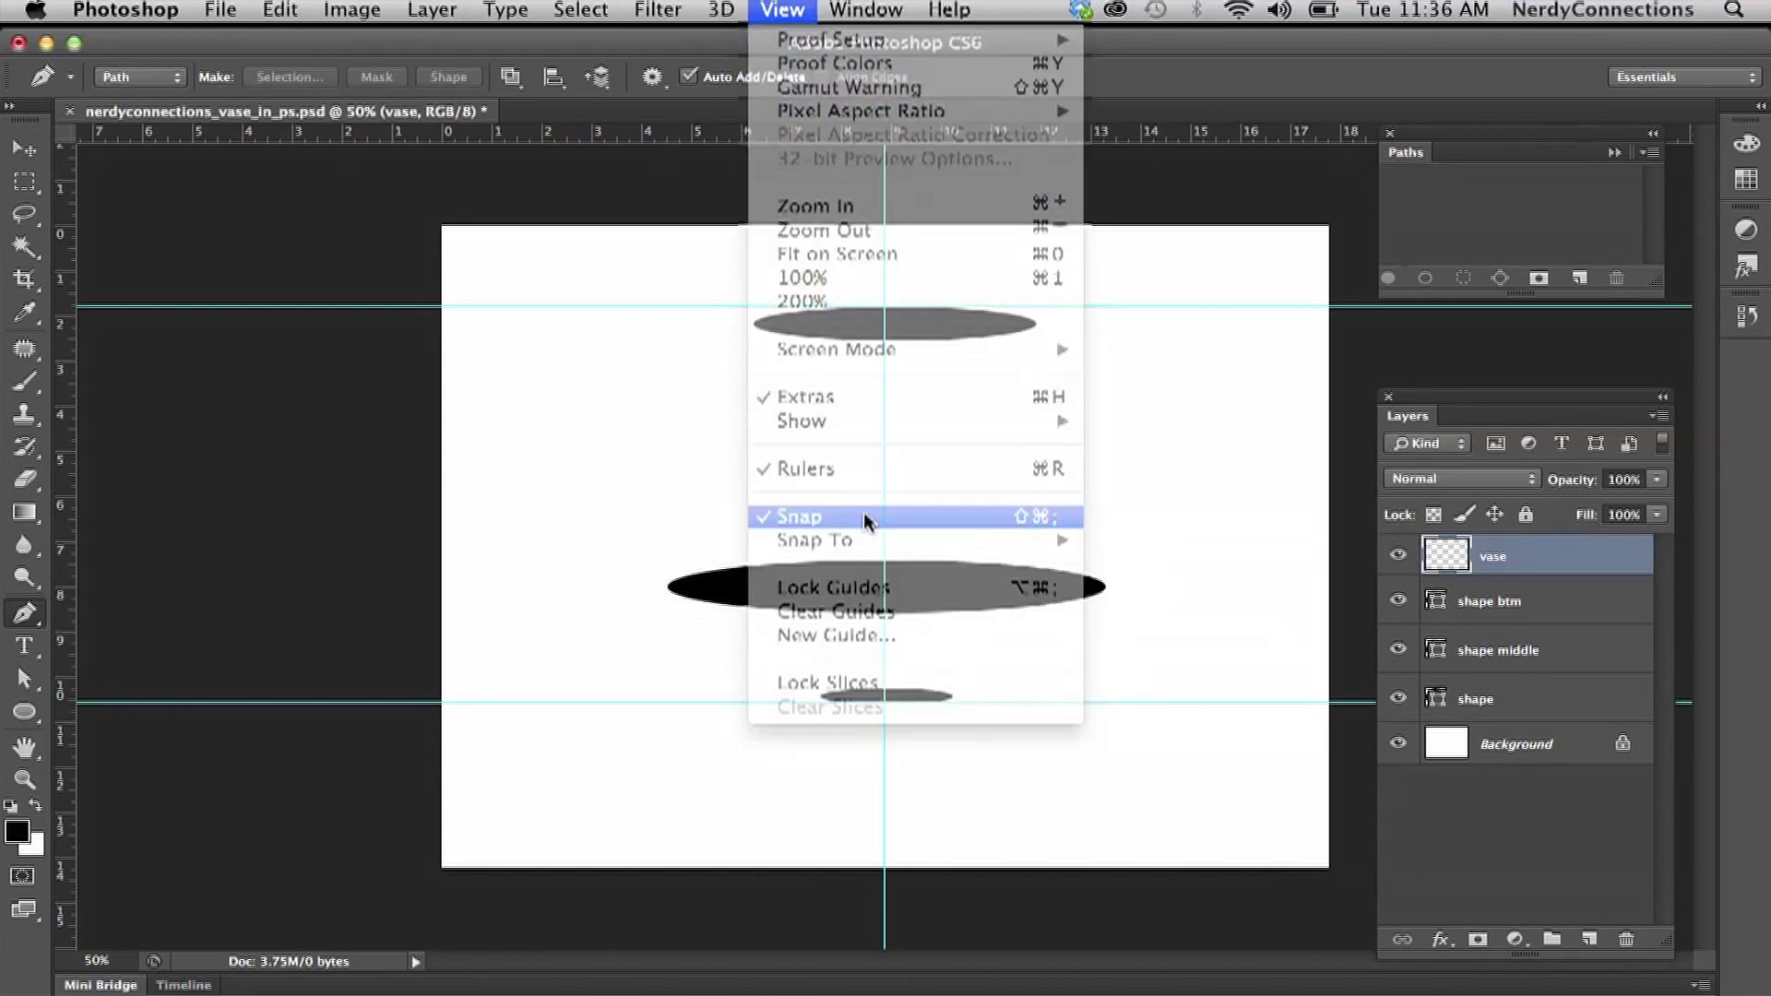
Outline the vase's right side with curved path segments from the bottom ellipse through the middle to the top one, removing the last point's outgoing handle
left_click(803, 10)
left_click(803, 9)
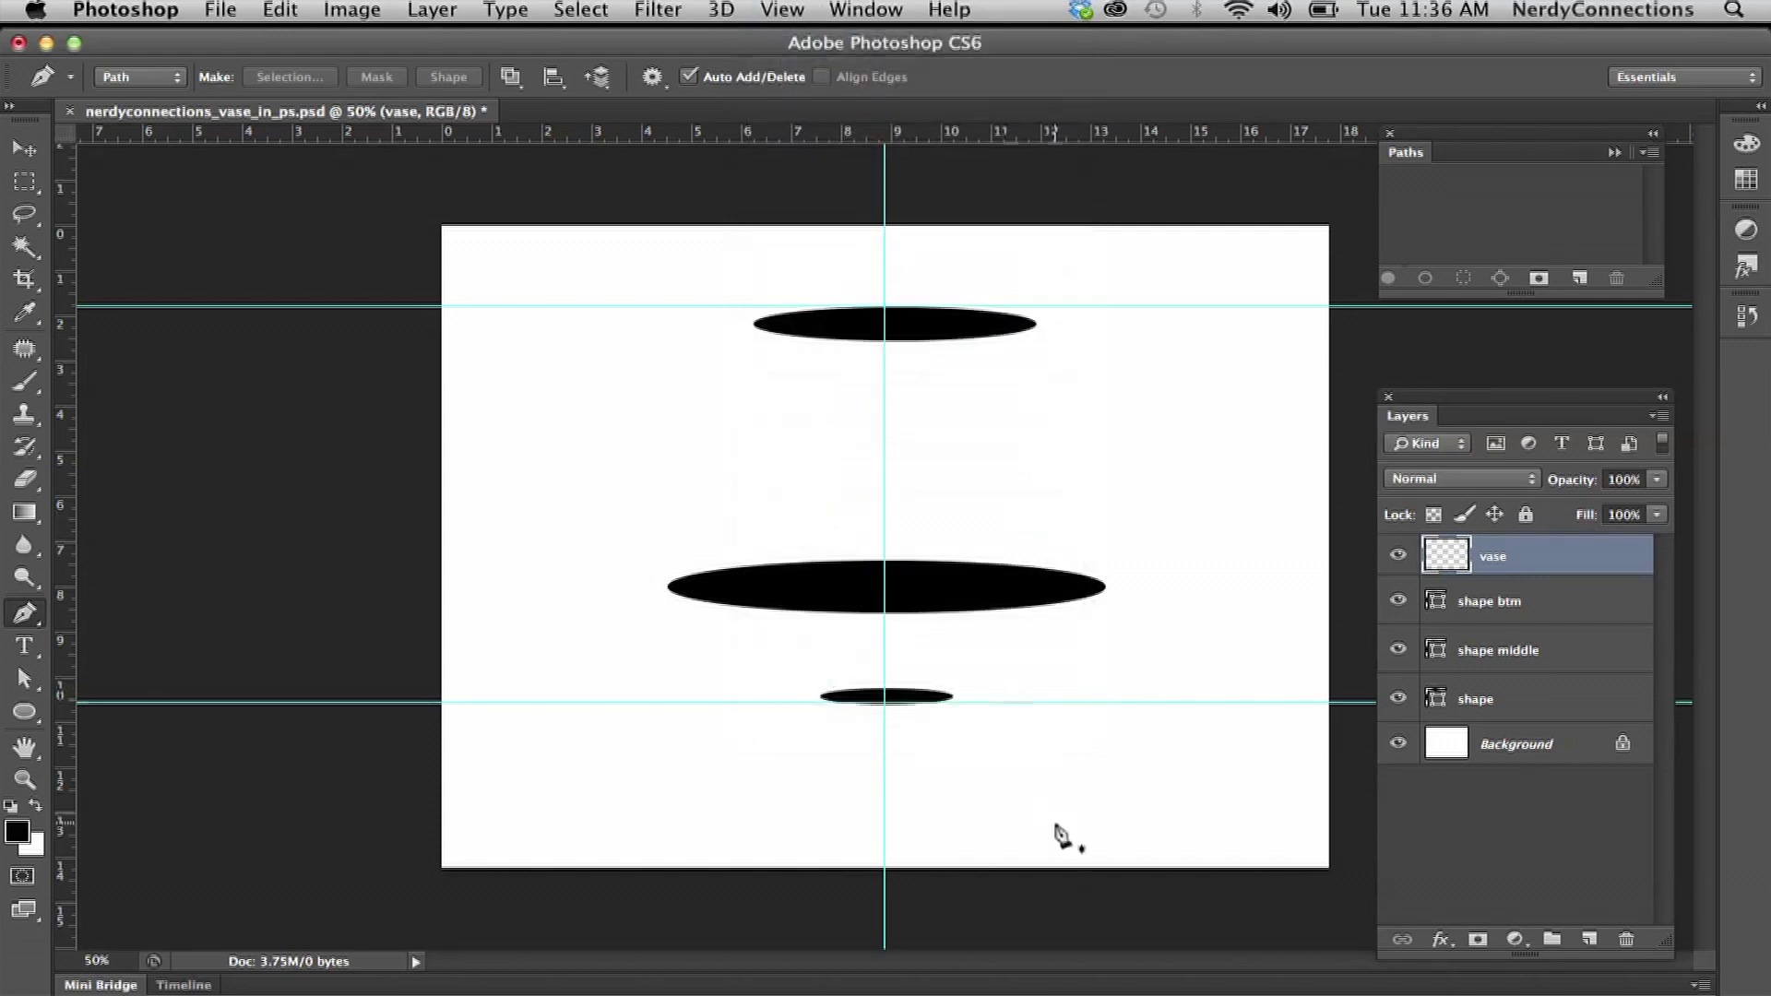
left_click(950, 700)
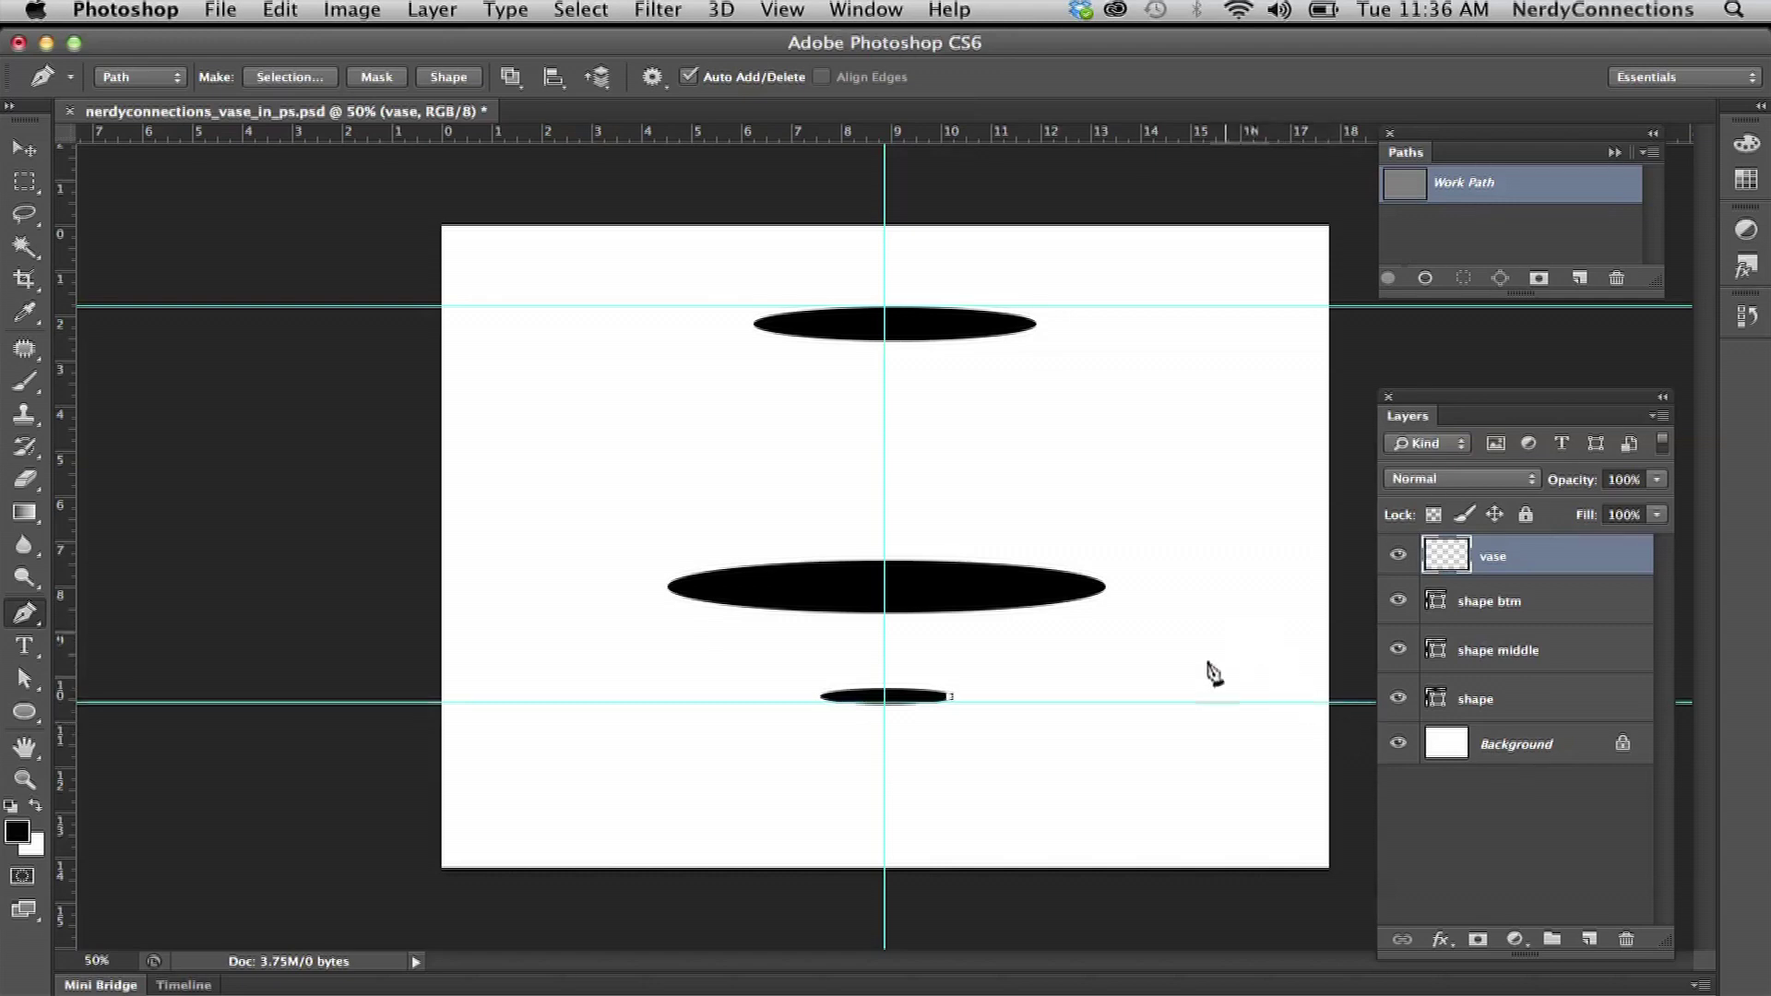
left_click_drag(1104, 589, 1113, 503)
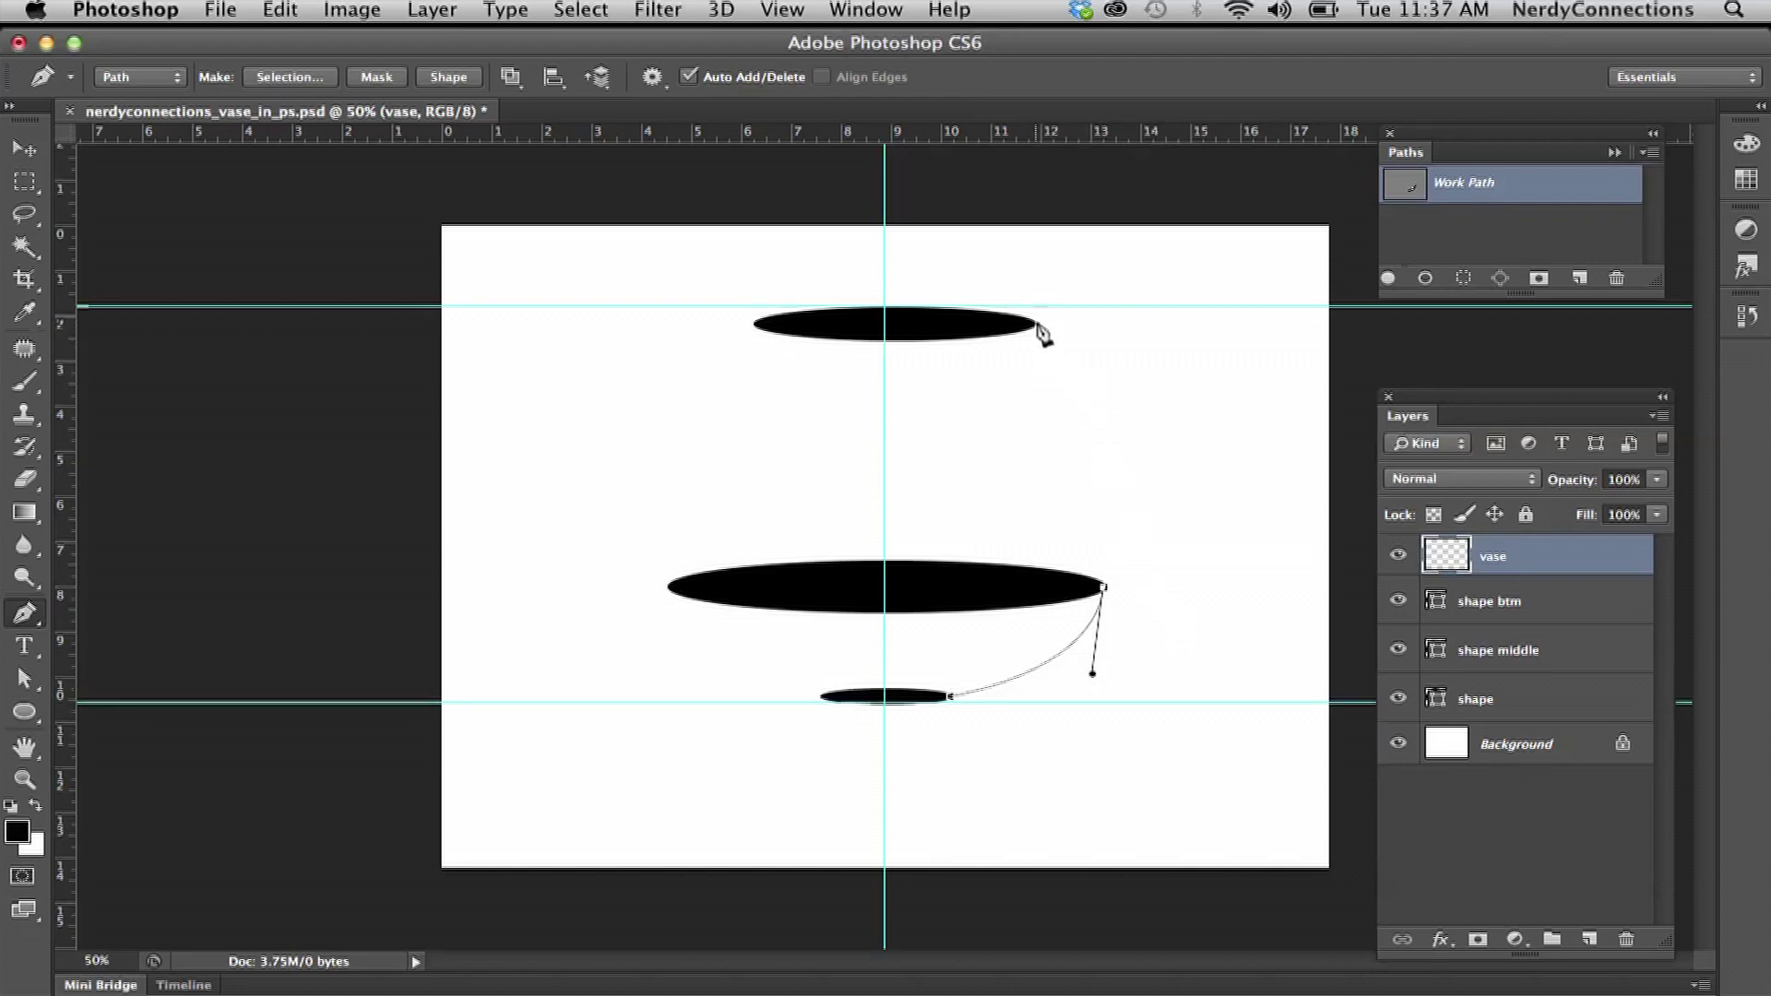
left_click_drag(1036, 326, 959, 164)
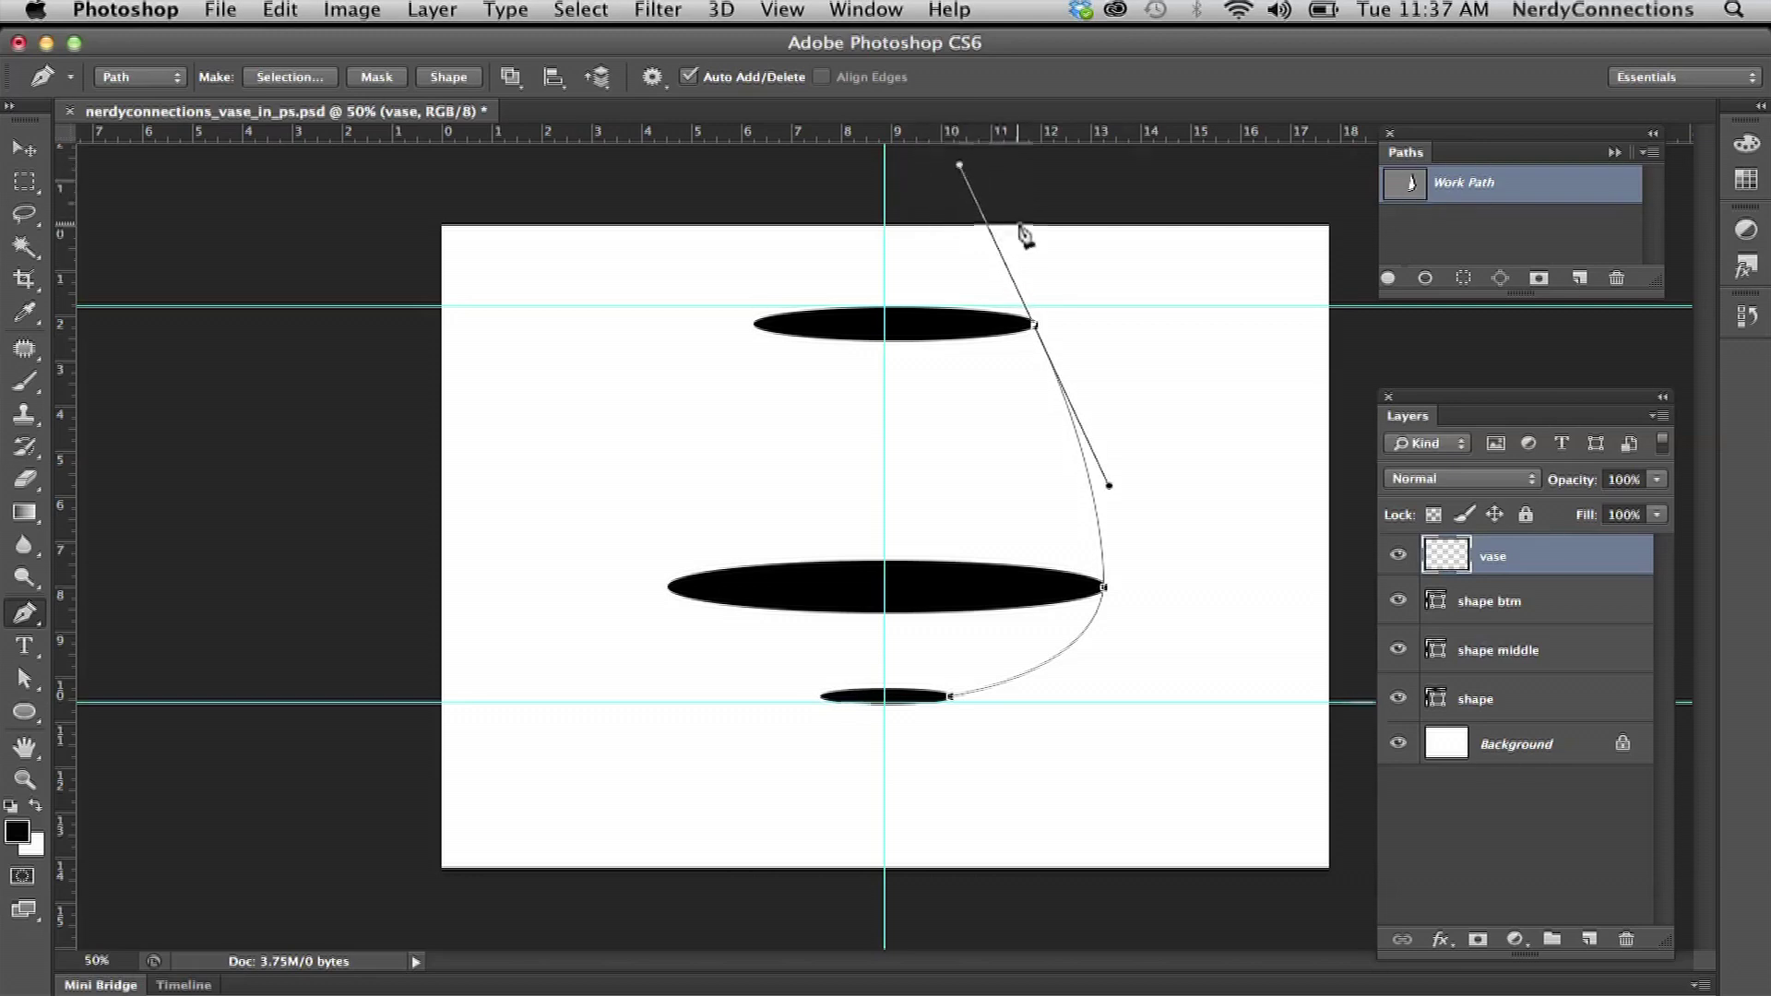
left_click(1035, 327, "alt")
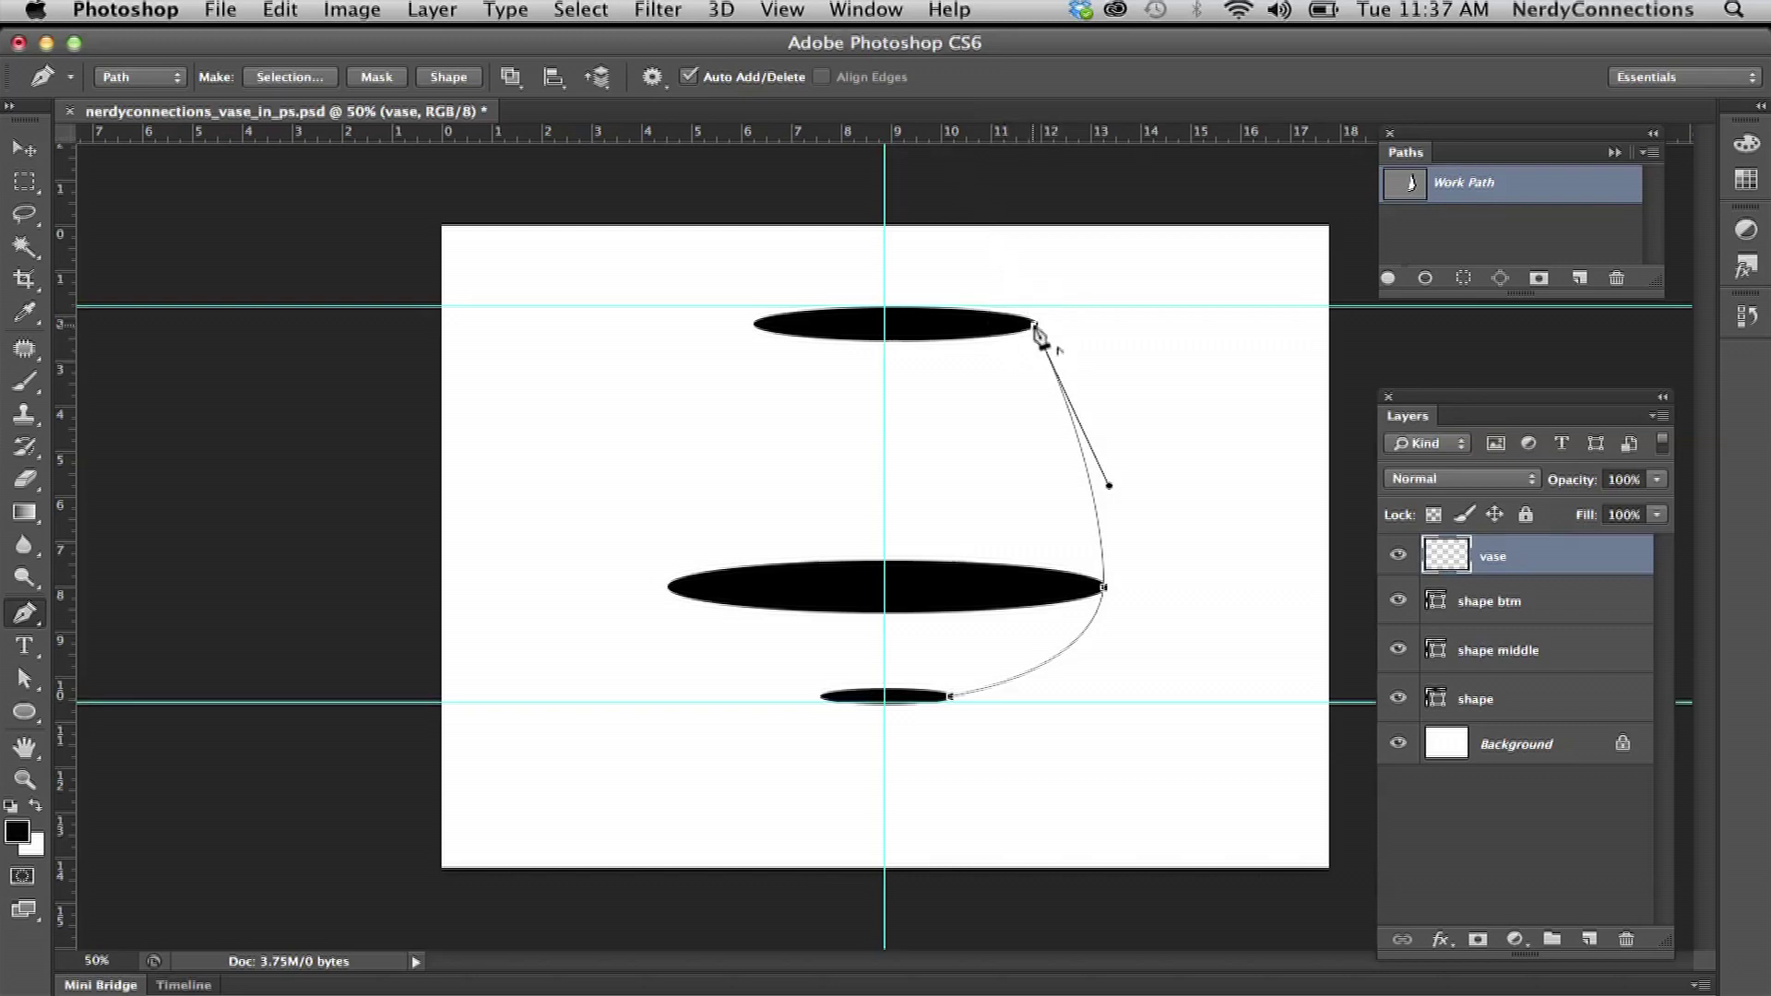
Continue the path straight across the top ellipse, curve down the vase's left side to the bottom ellipse, and close the path
left_click(754, 325)
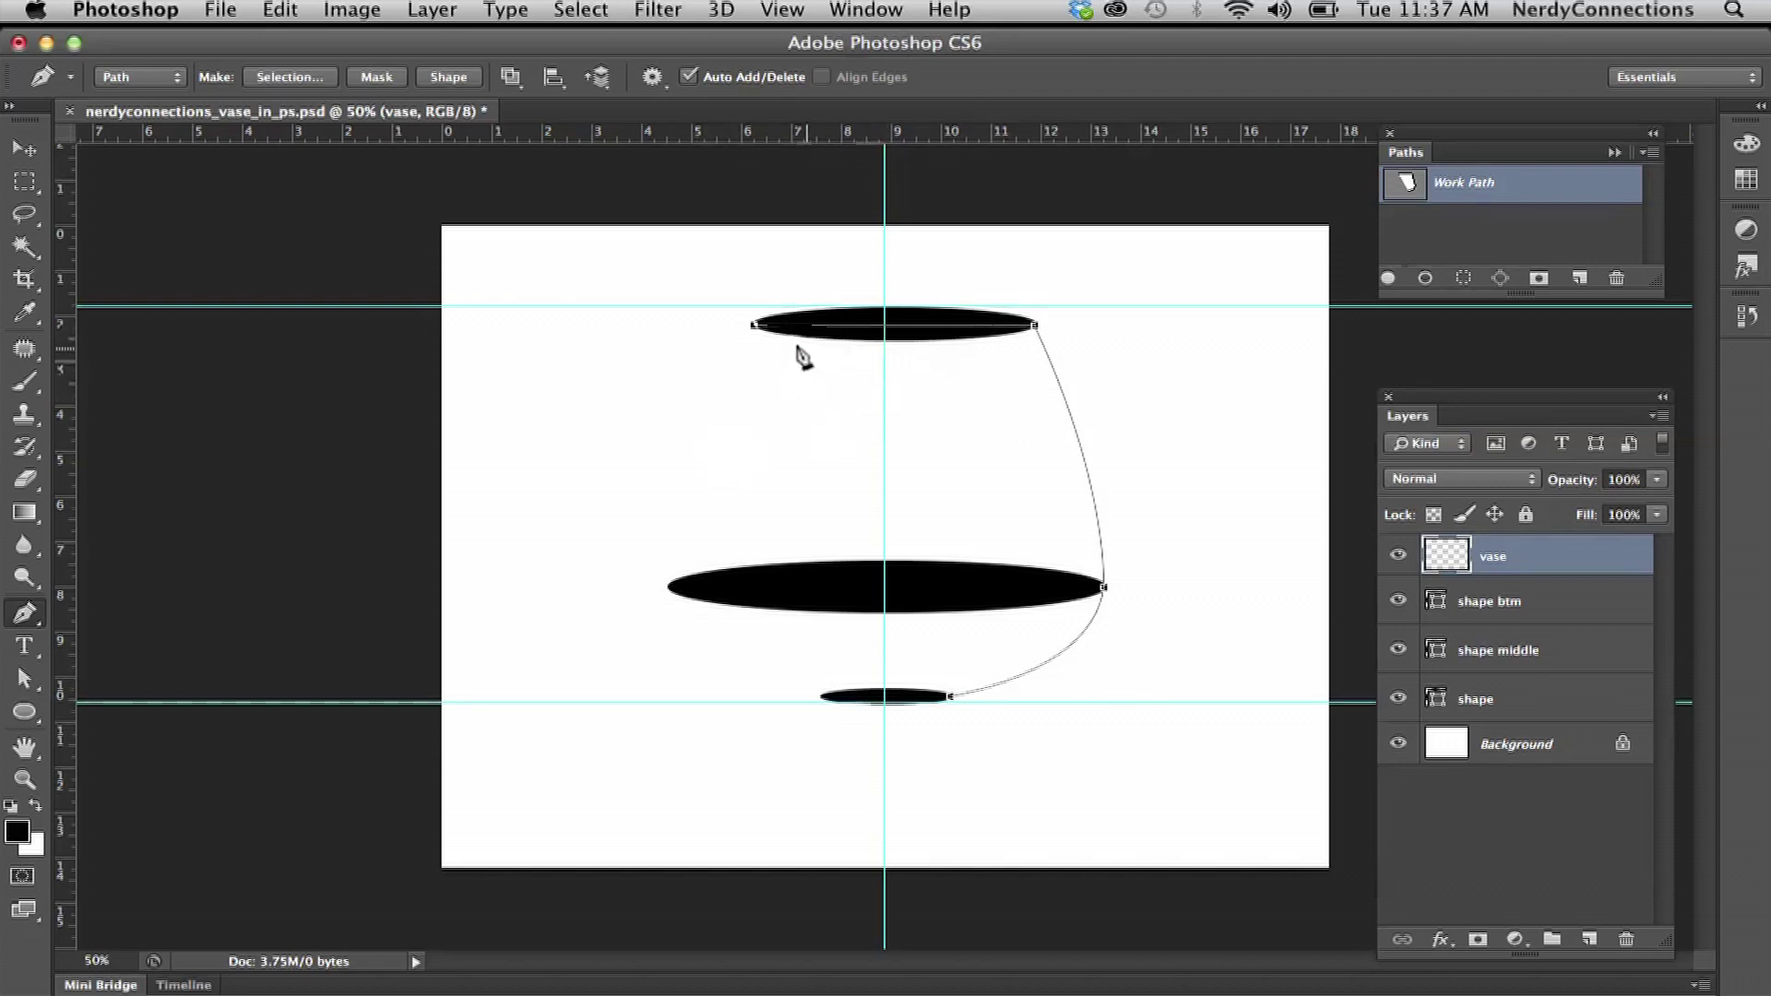
left_click(753, 325)
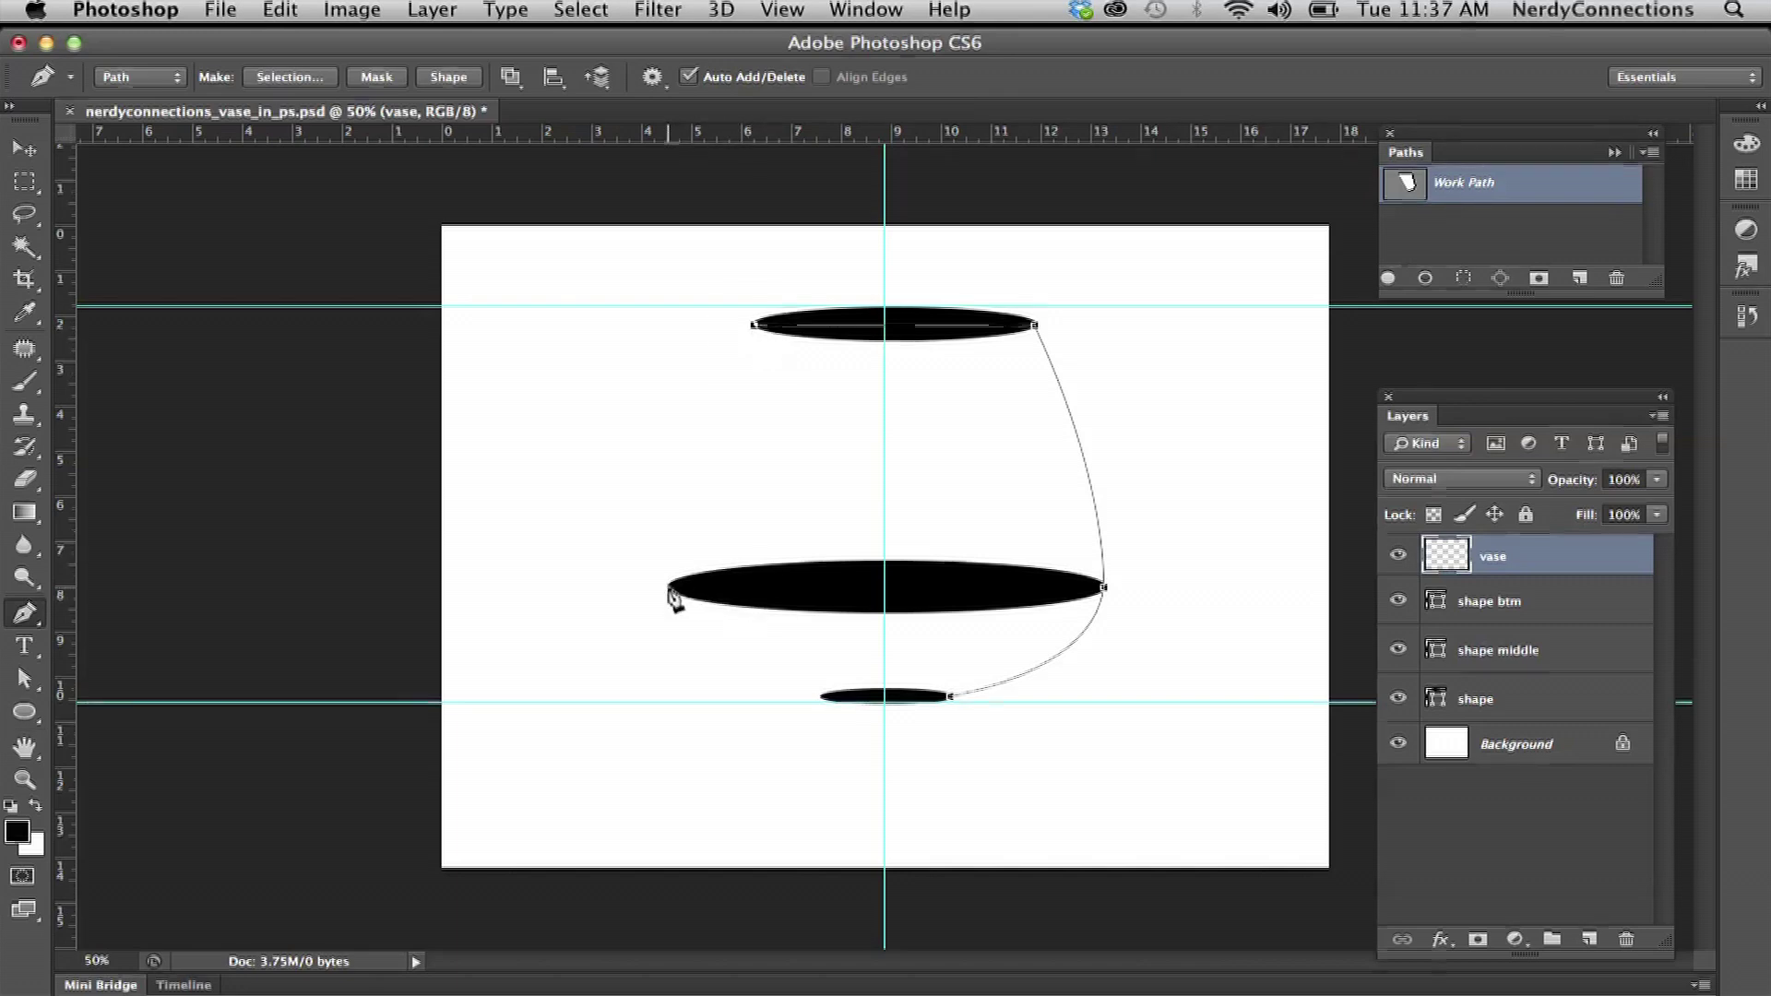
left_click_drag(668, 587, 680, 740)
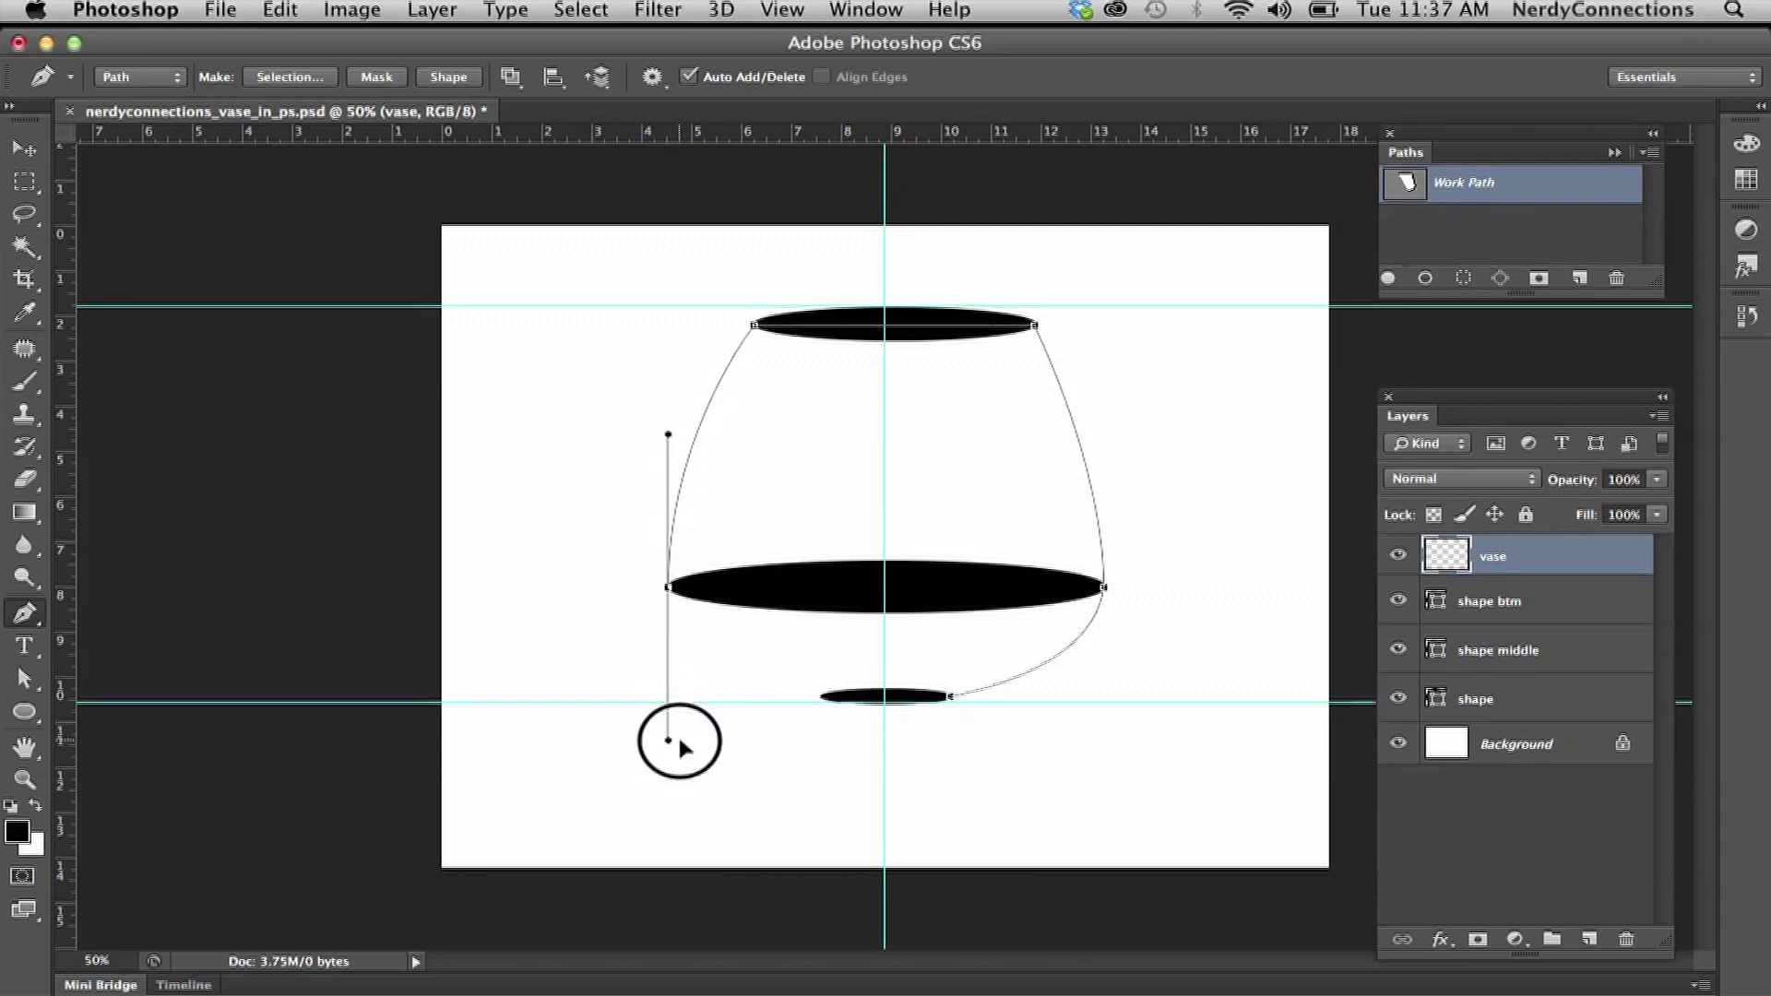
left_click_drag(680, 742, 681, 741)
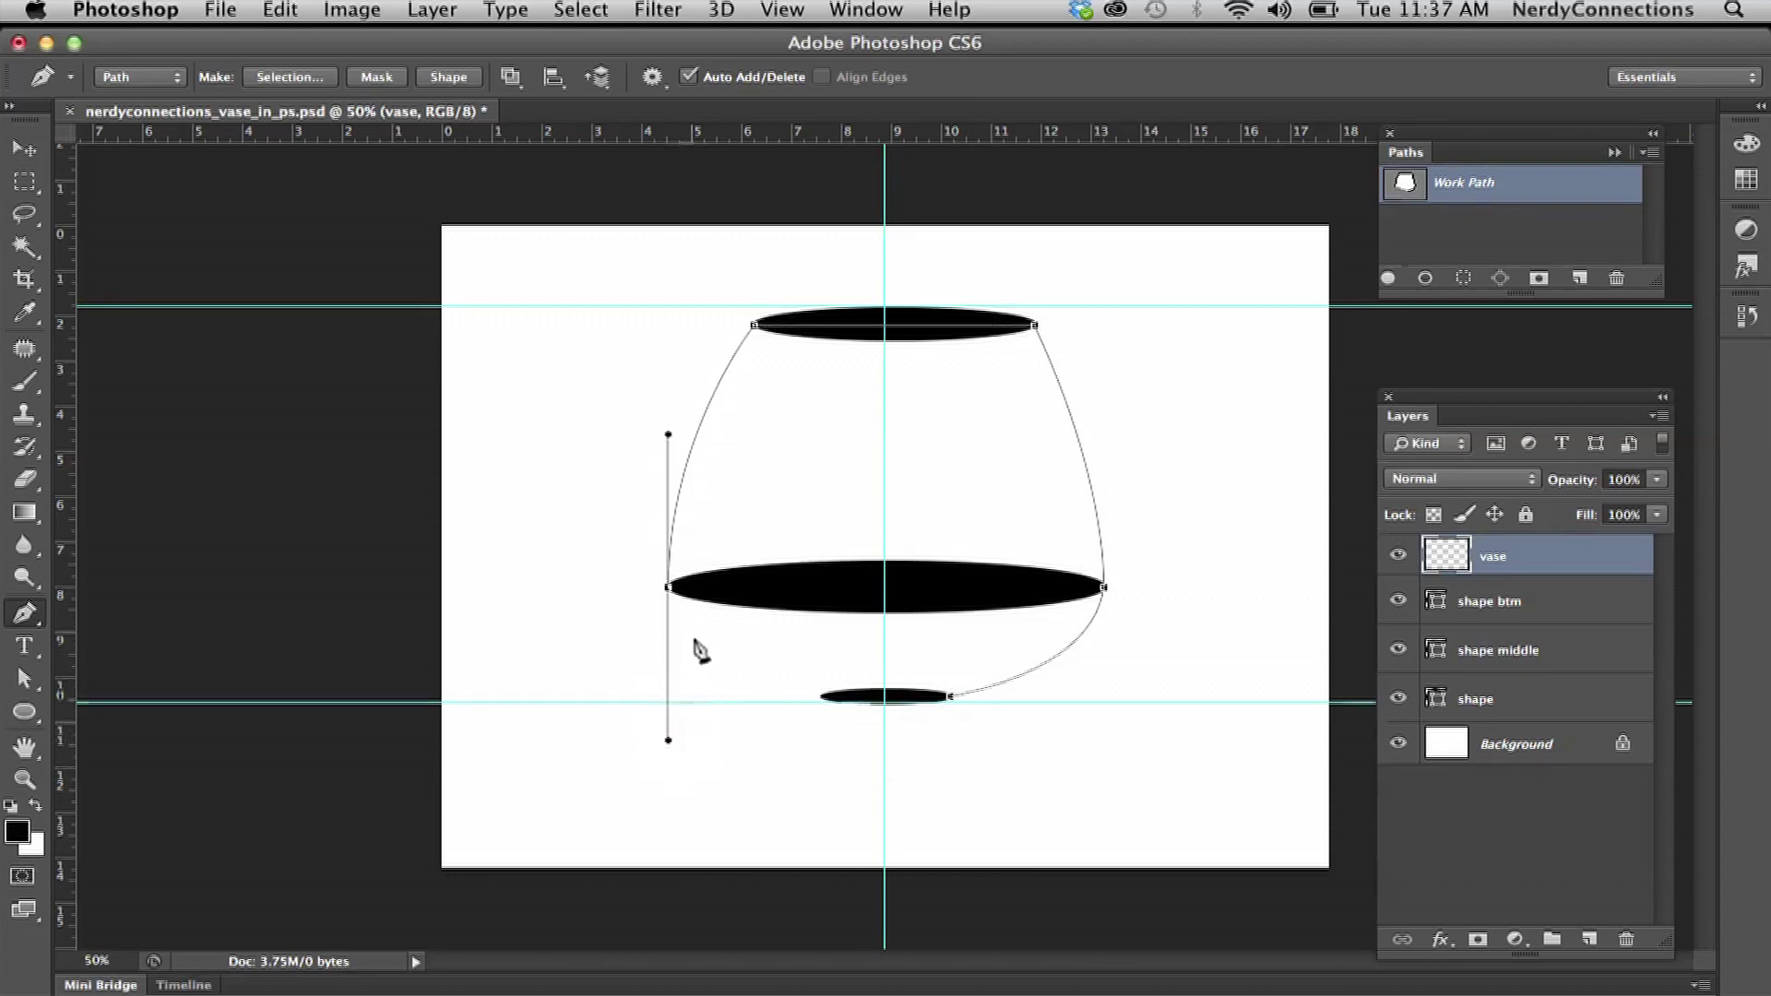
left_click(671, 591)
left_click_drag(824, 701, 970, 729)
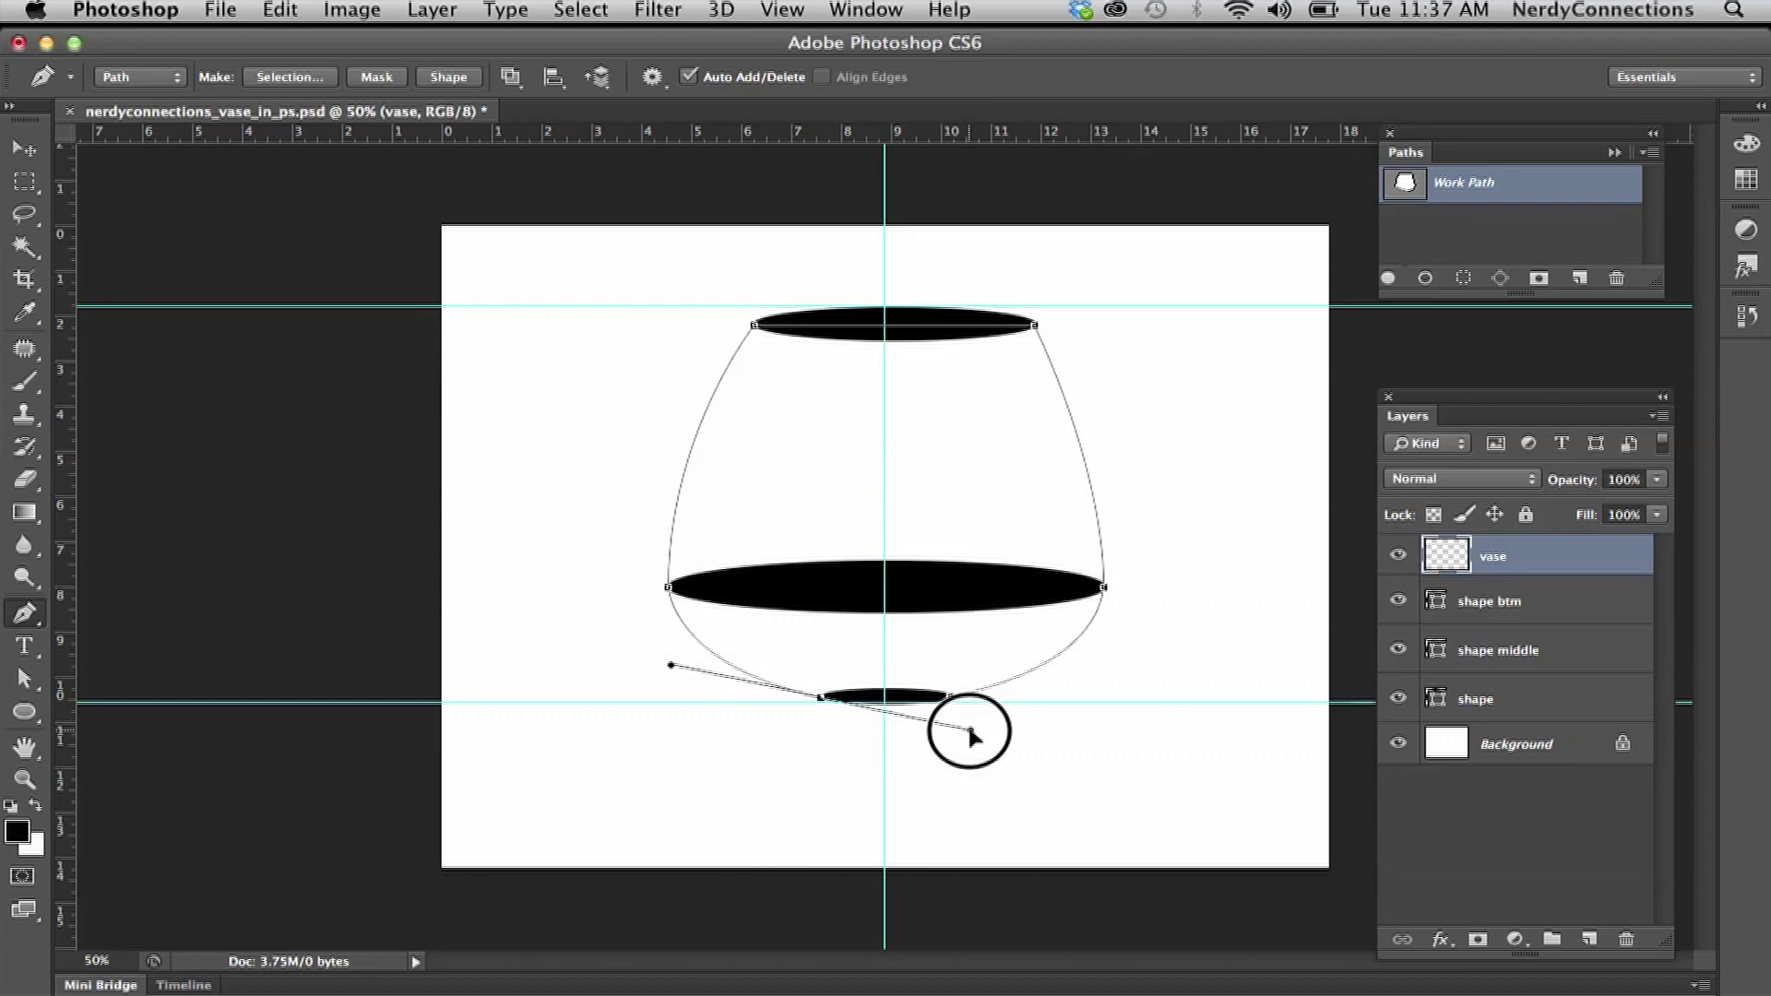
left_click(822, 699)
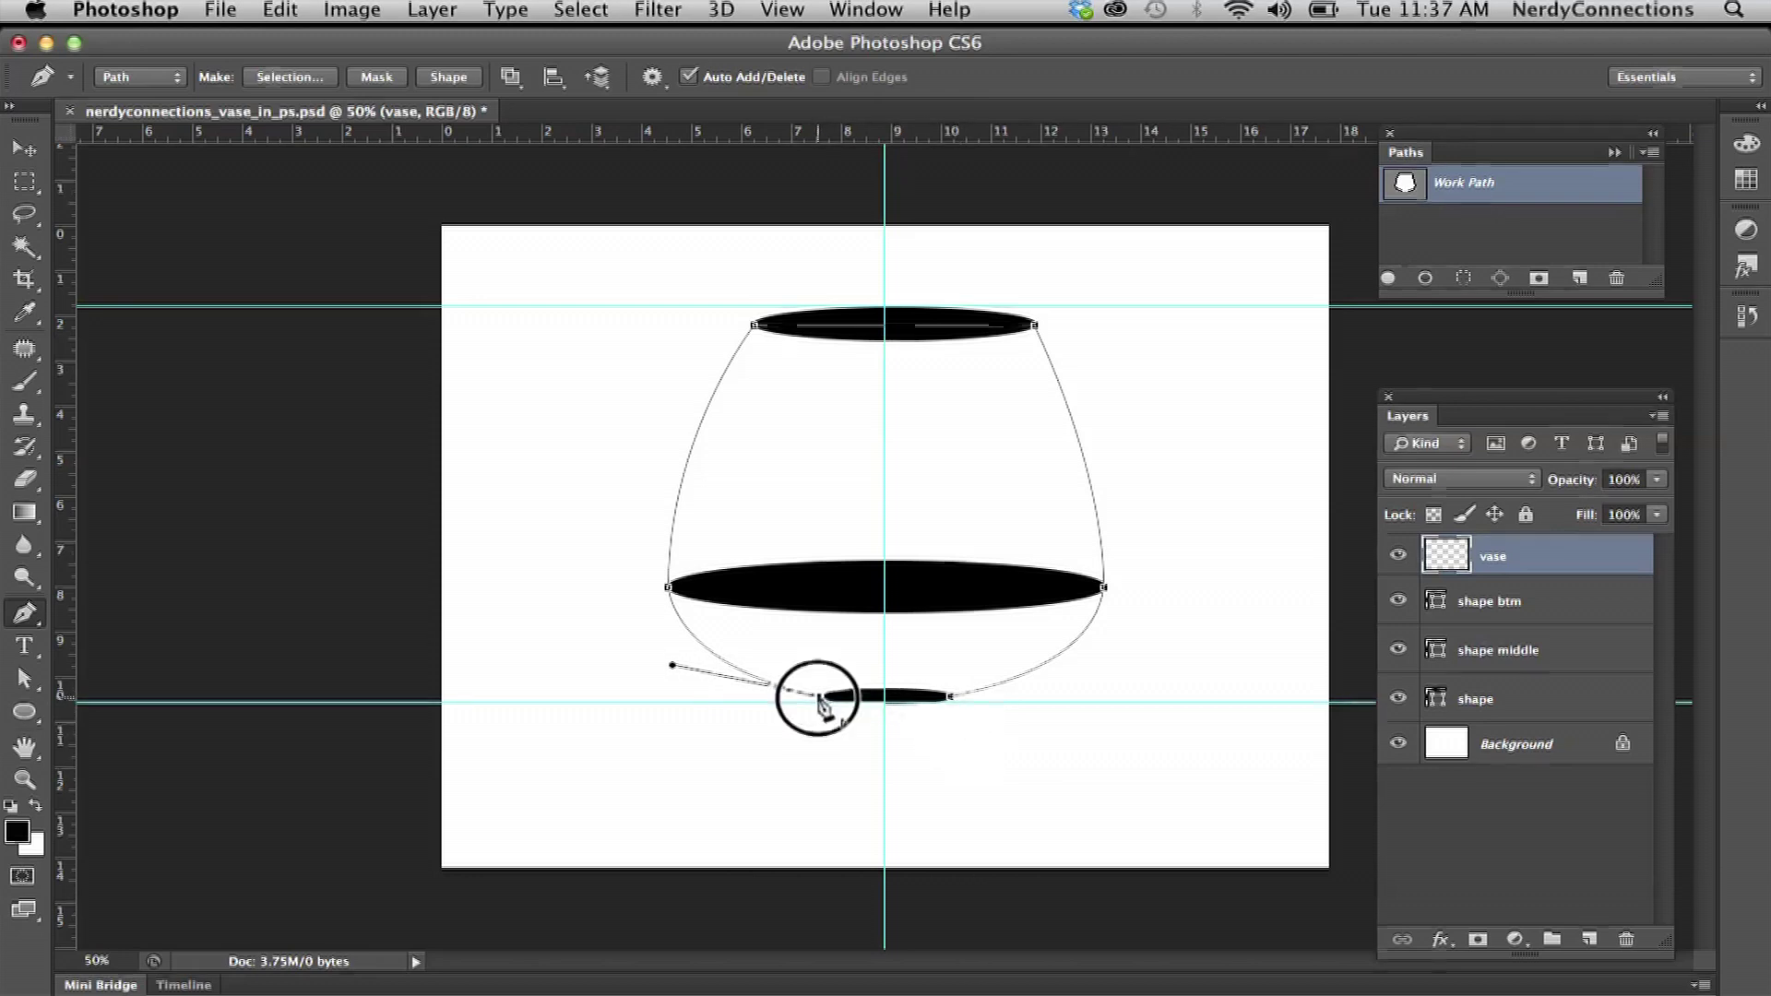
left_click(950, 698)
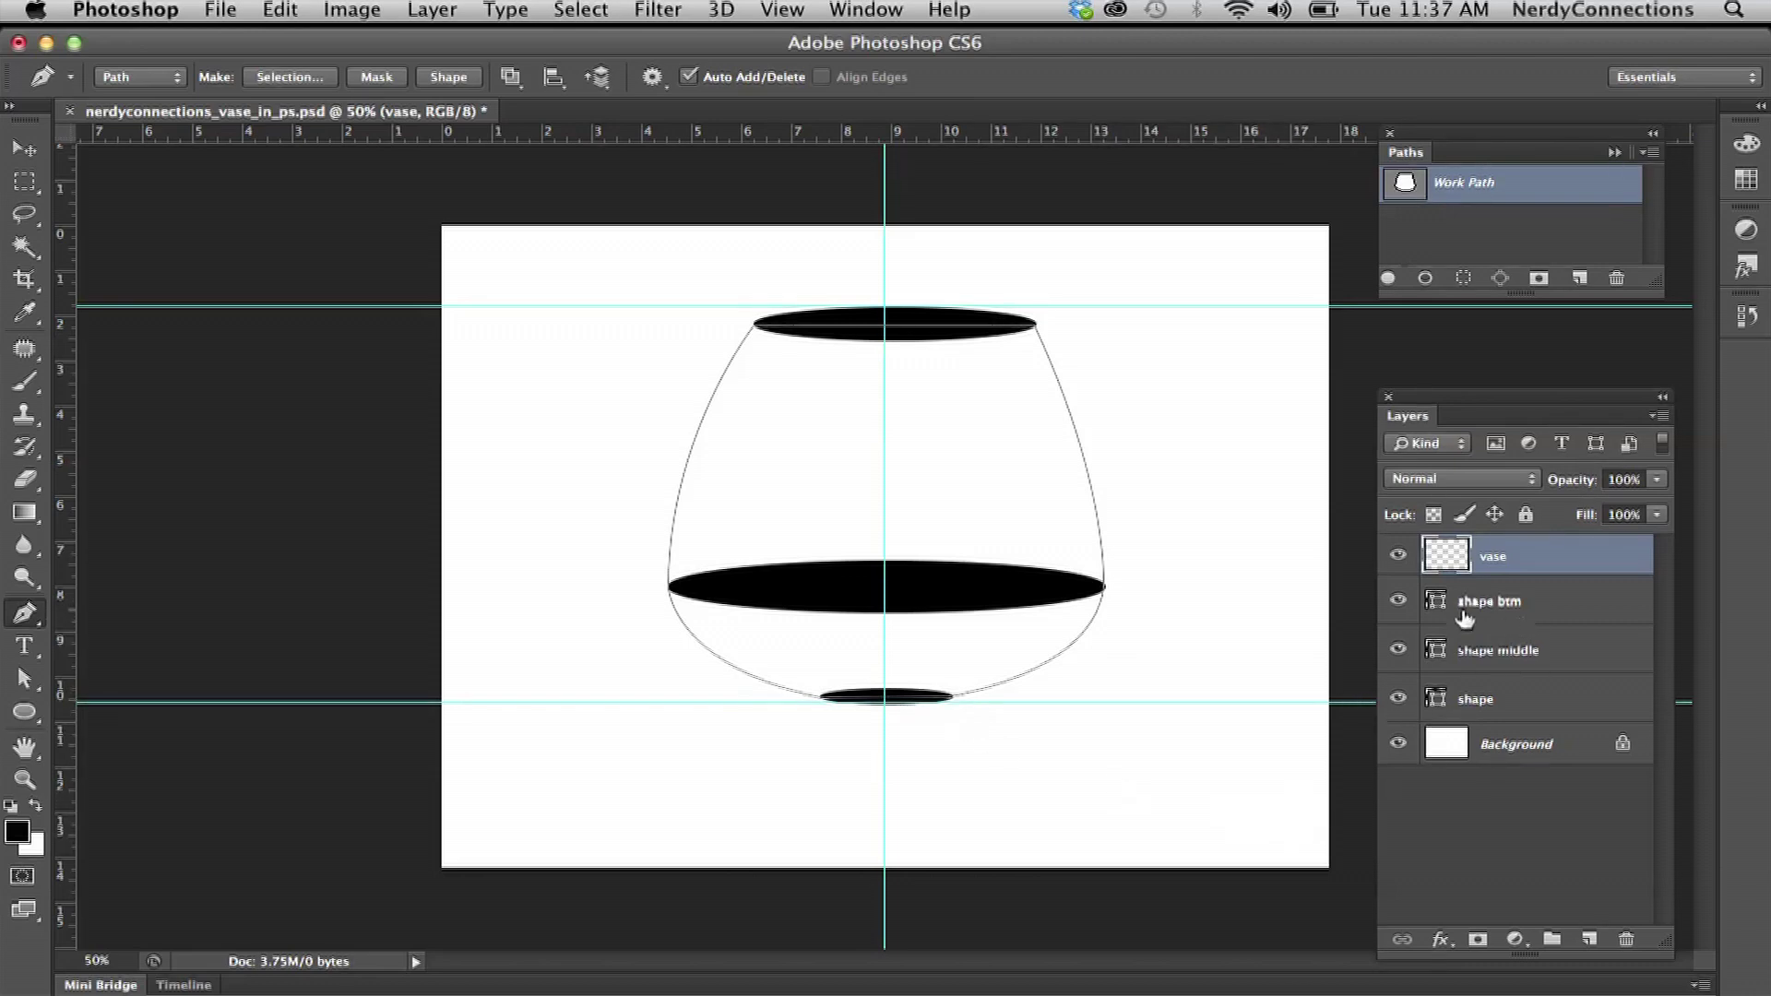
Check the outline by hiding and reshowing the three ellipse layers together and "shape middle" on its own
left_click_drag(1398, 605, 1409, 705)
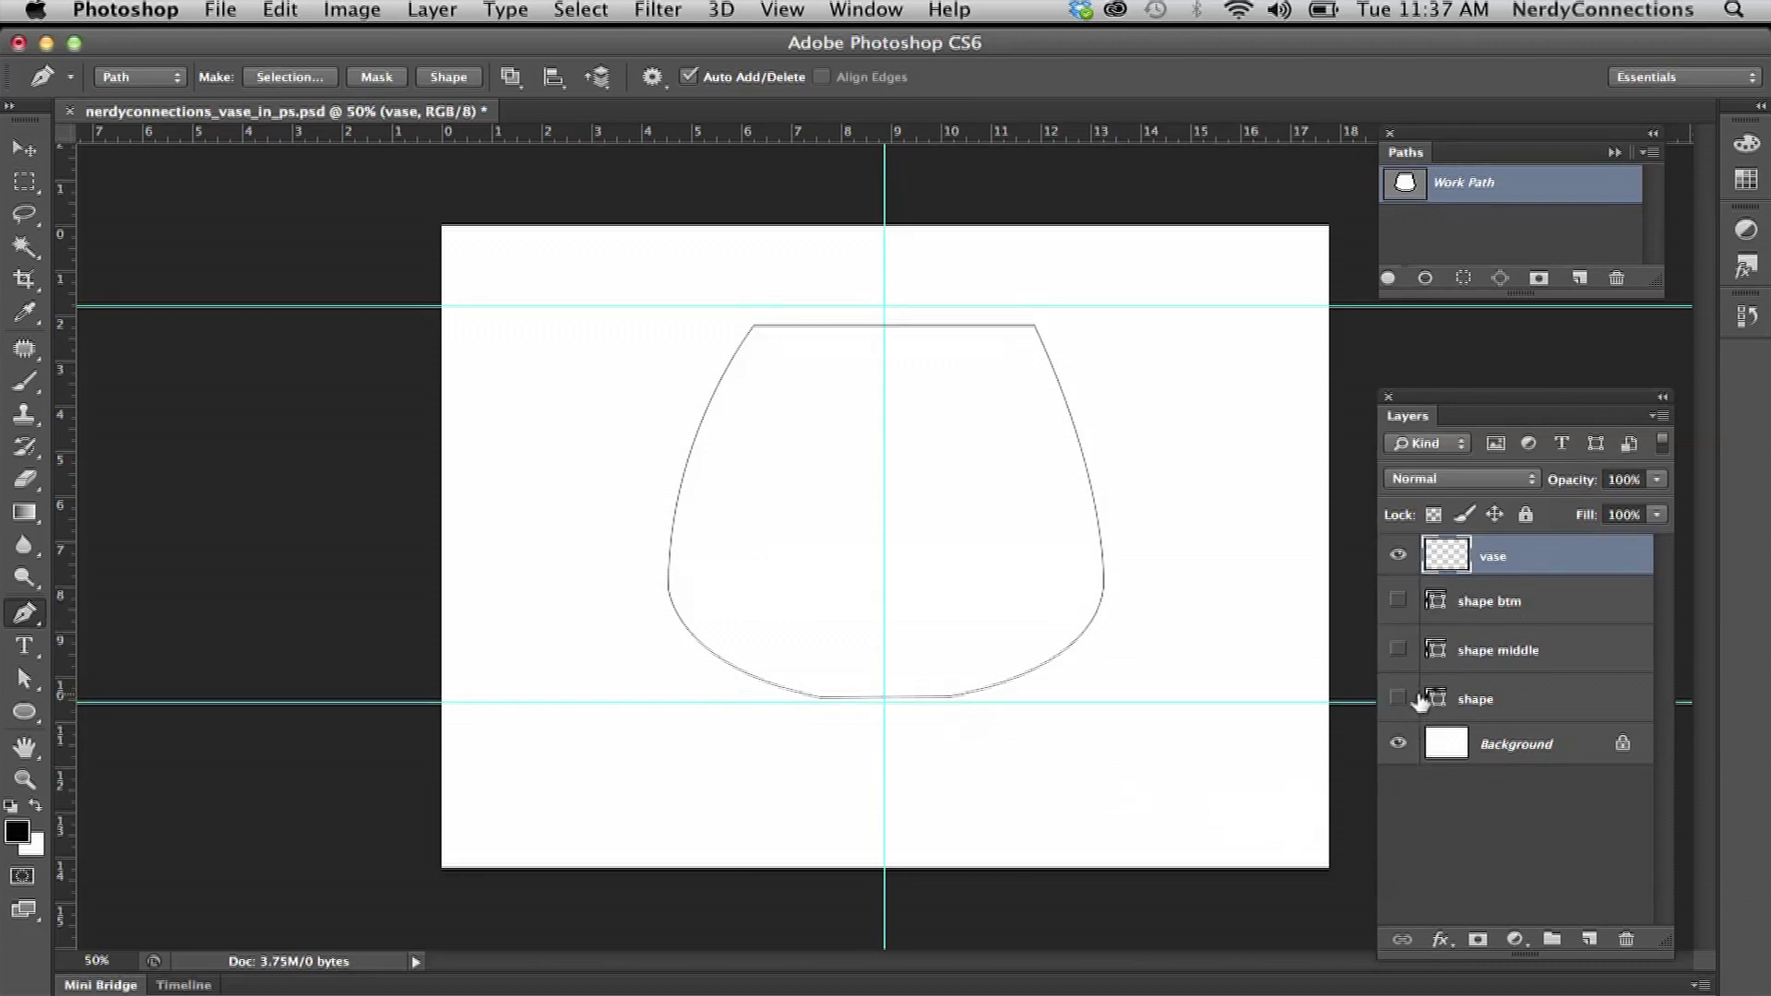
left_click_drag(1398, 706, 1391, 593)
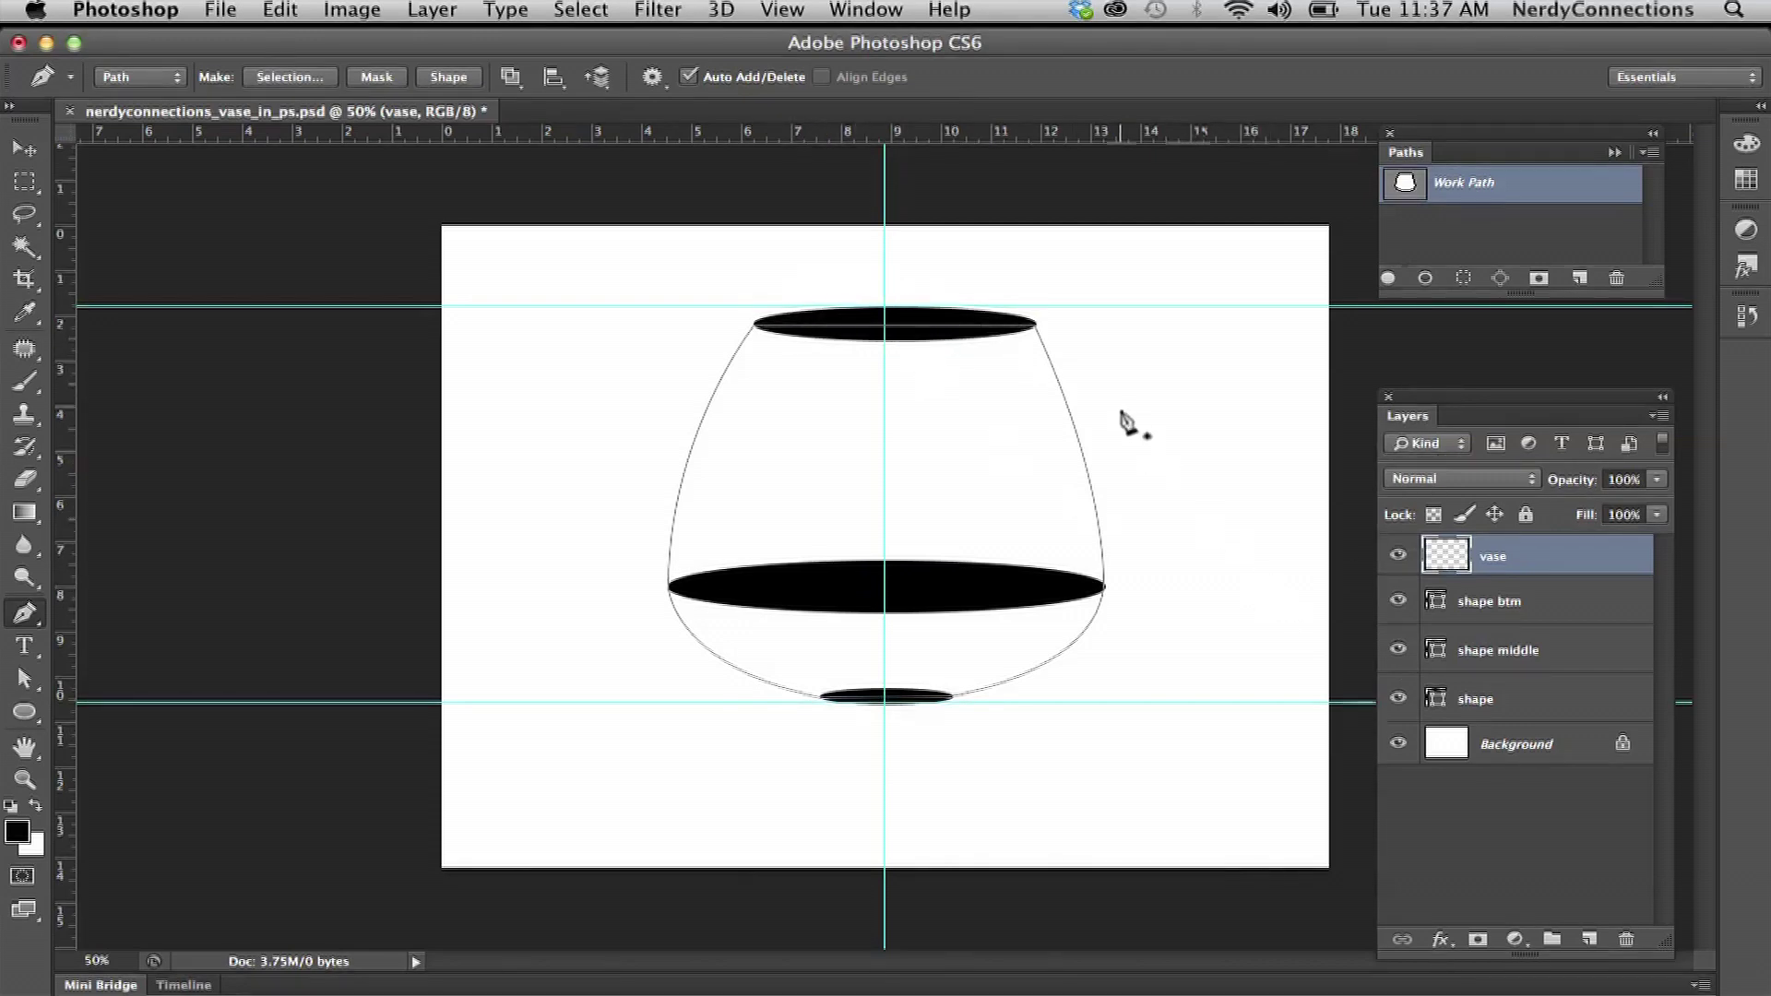
left_click(1396, 651)
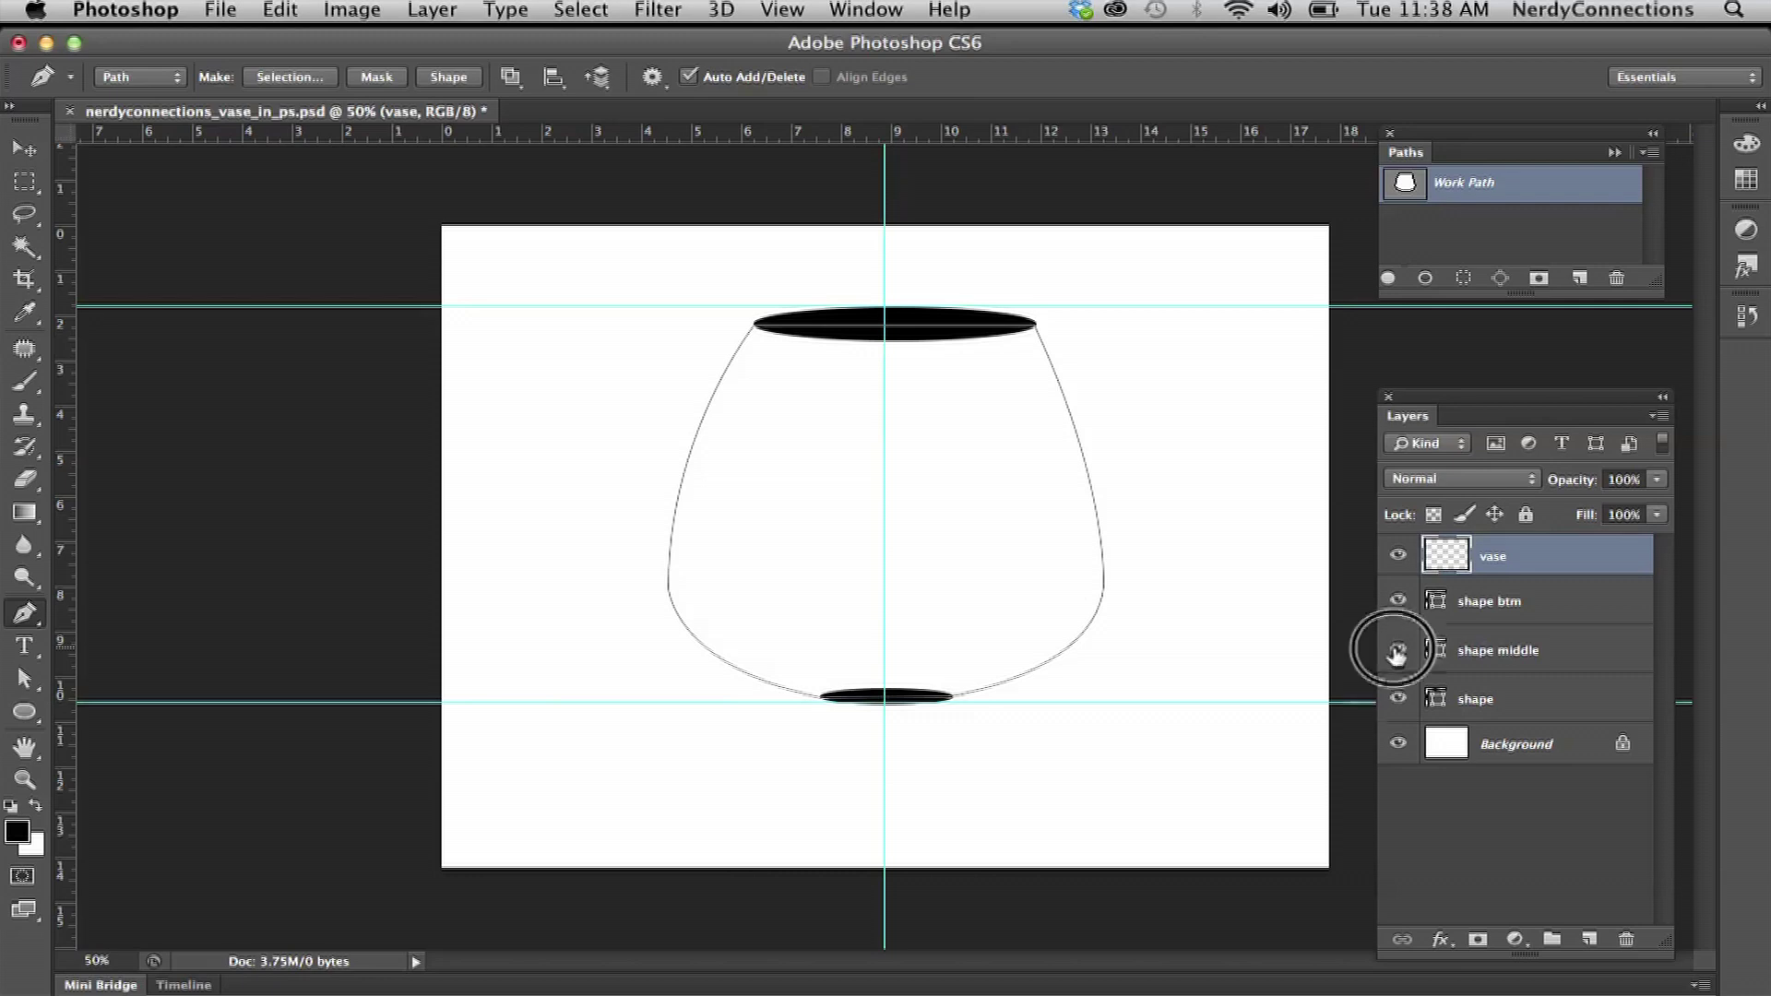
left_click(1397, 650)
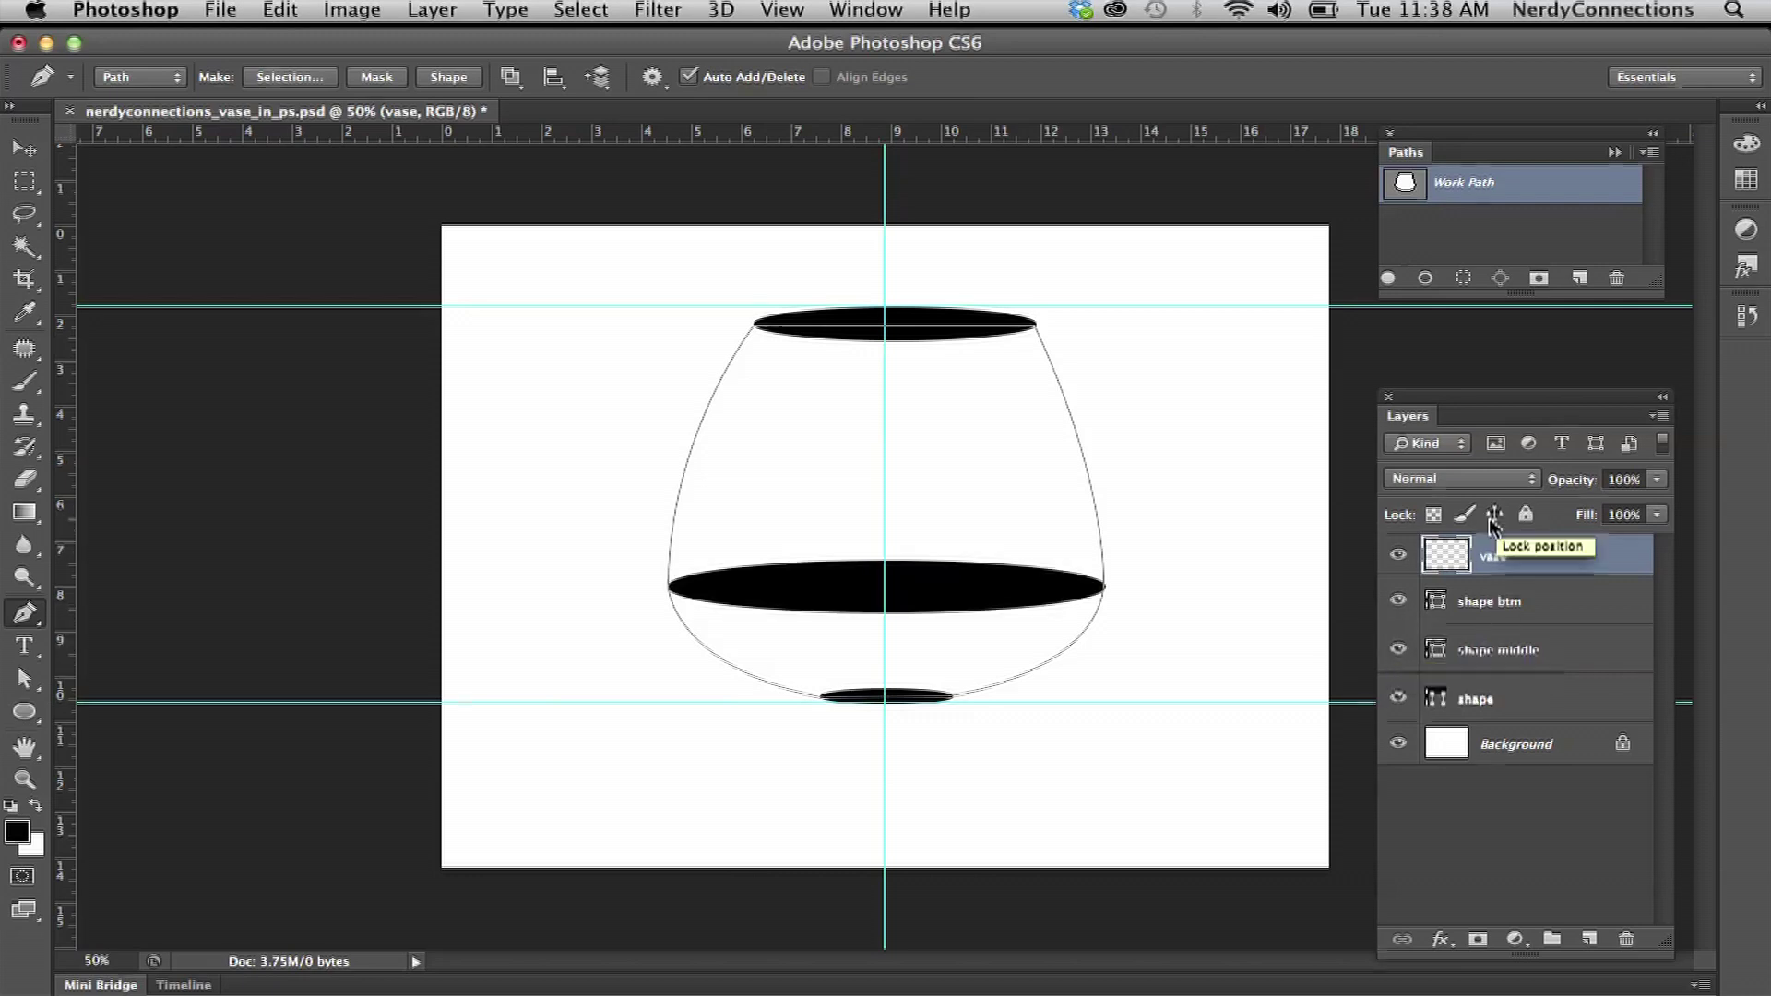
Load the vase work path as a selection and set the foreground colour to dark red
left_click(1405, 187, "super")
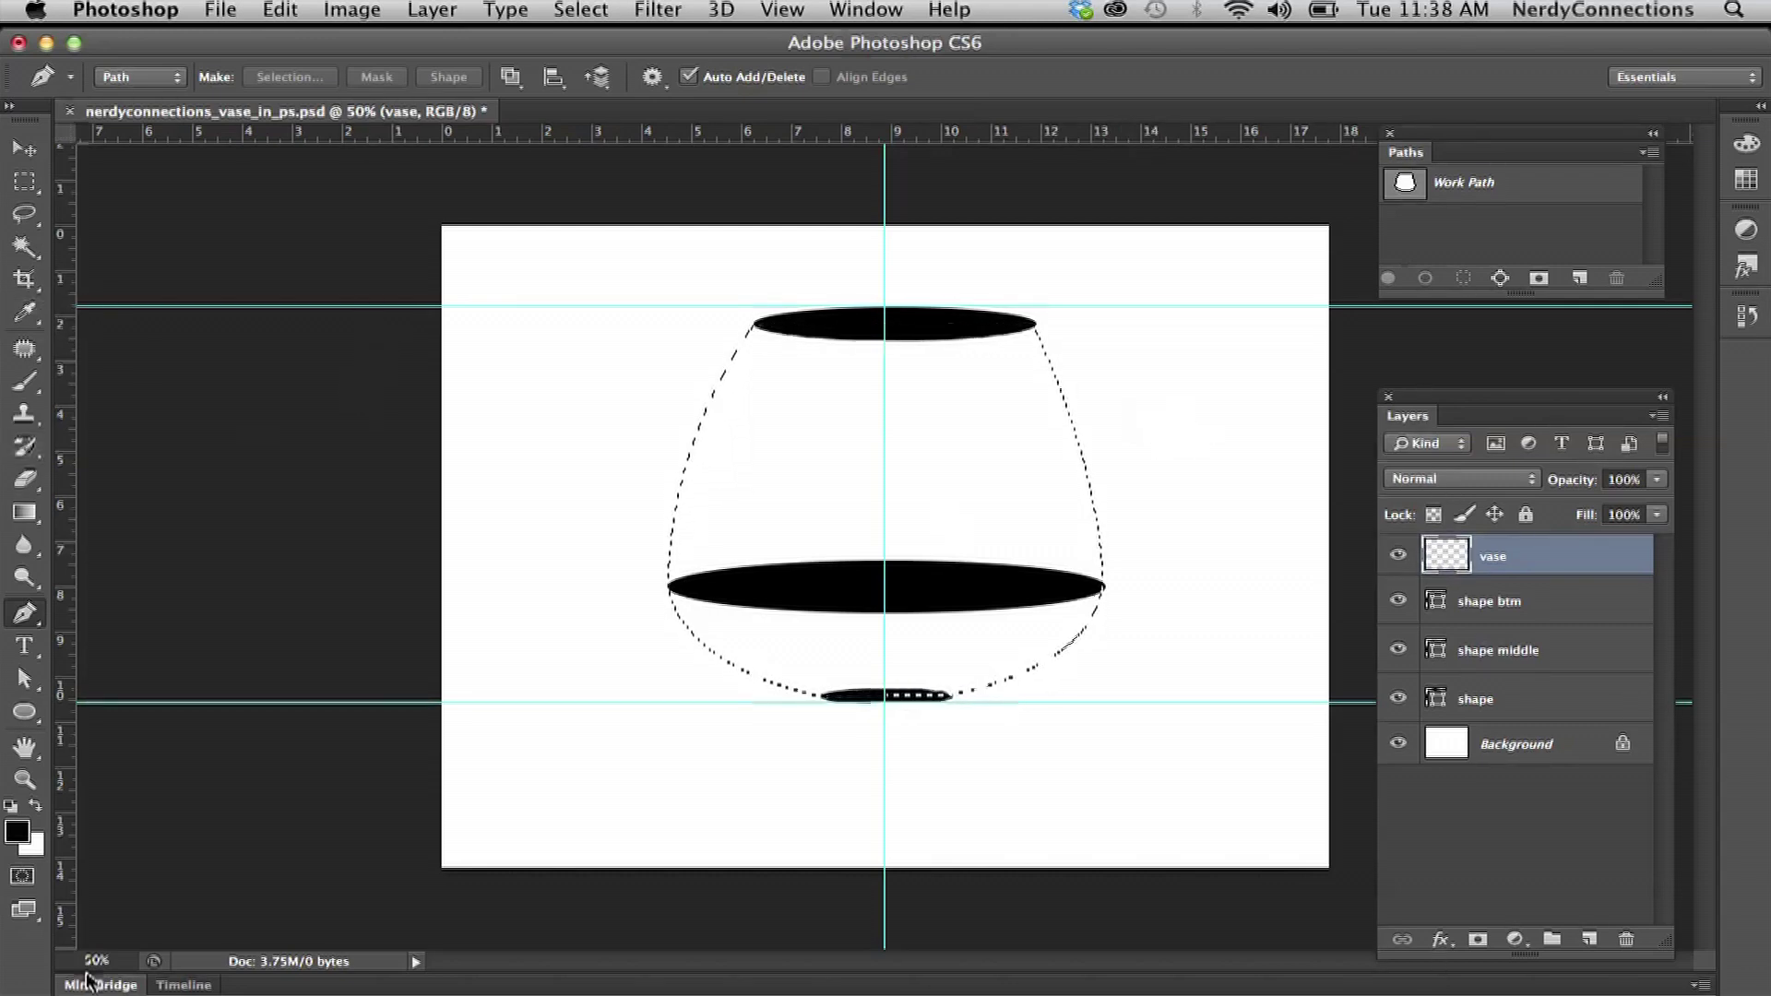
left_click(18, 835)
left_click_drag(621, 541, 888, 235)
left_click_drag(818, 375, 901, 394)
left_click(1198, 264)
key("p")
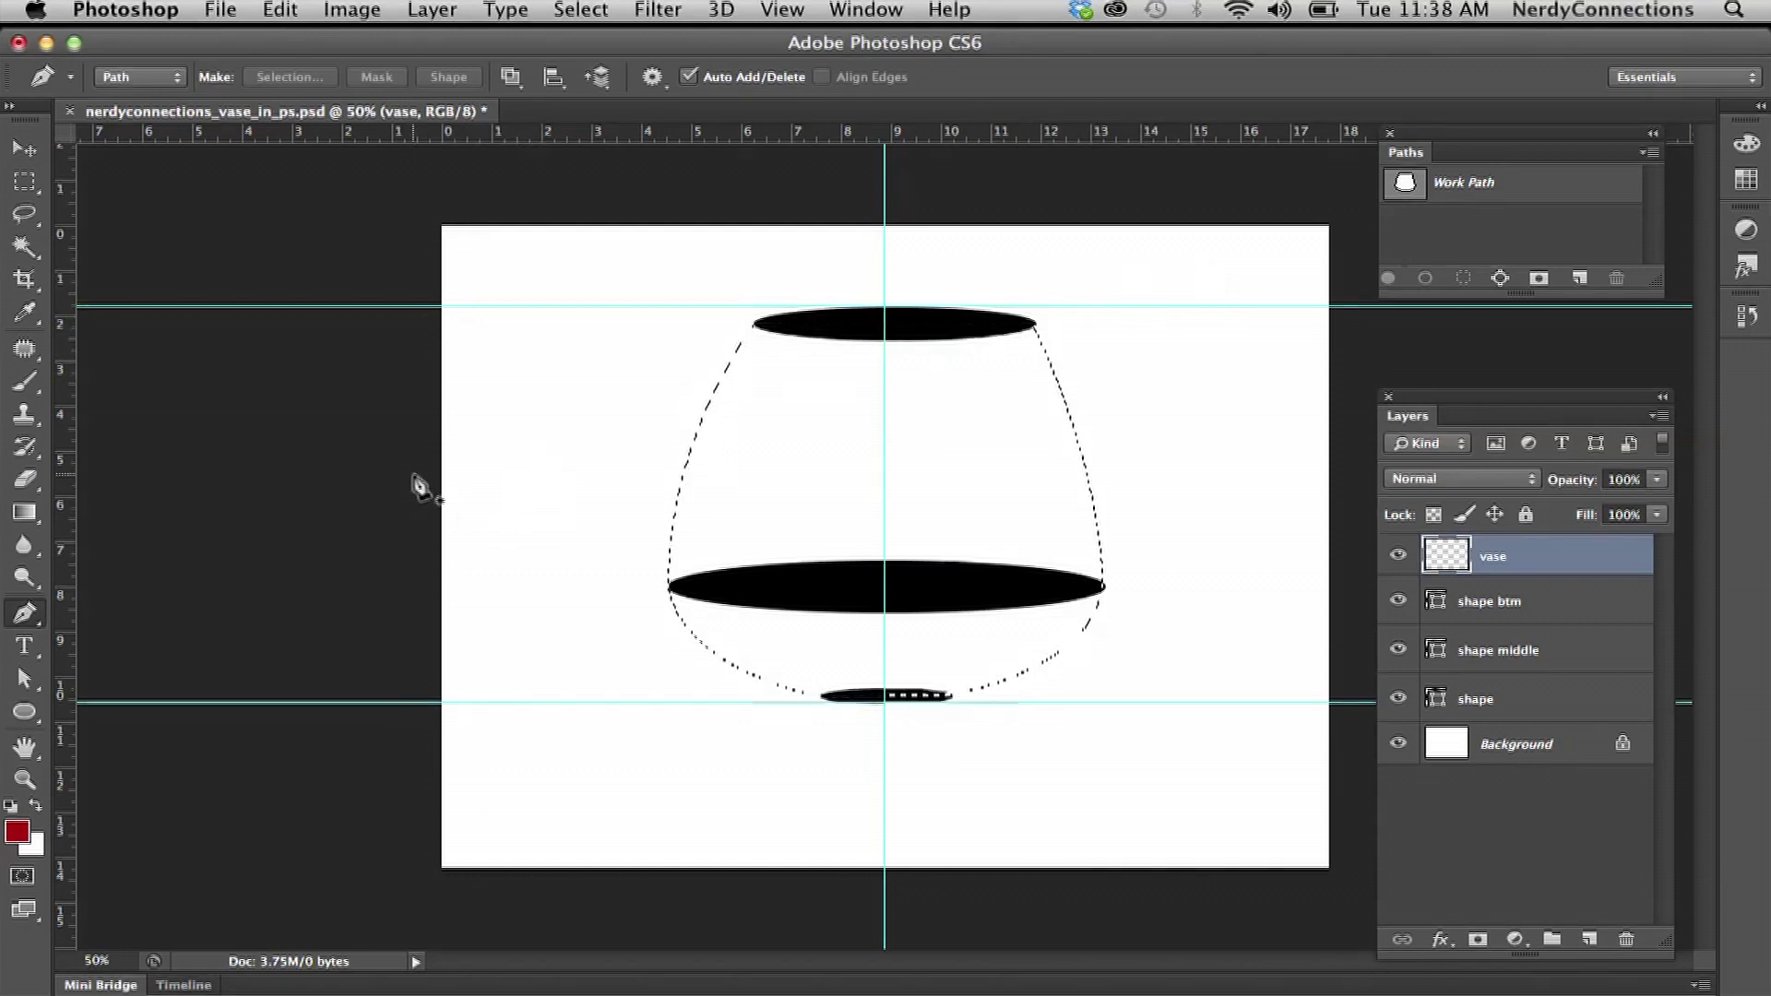
Activate the Brush tool with a soft round brush of 197 px and 0% hardness for painting on the "vase" layer
left_click(25, 381)
left_click(111, 78)
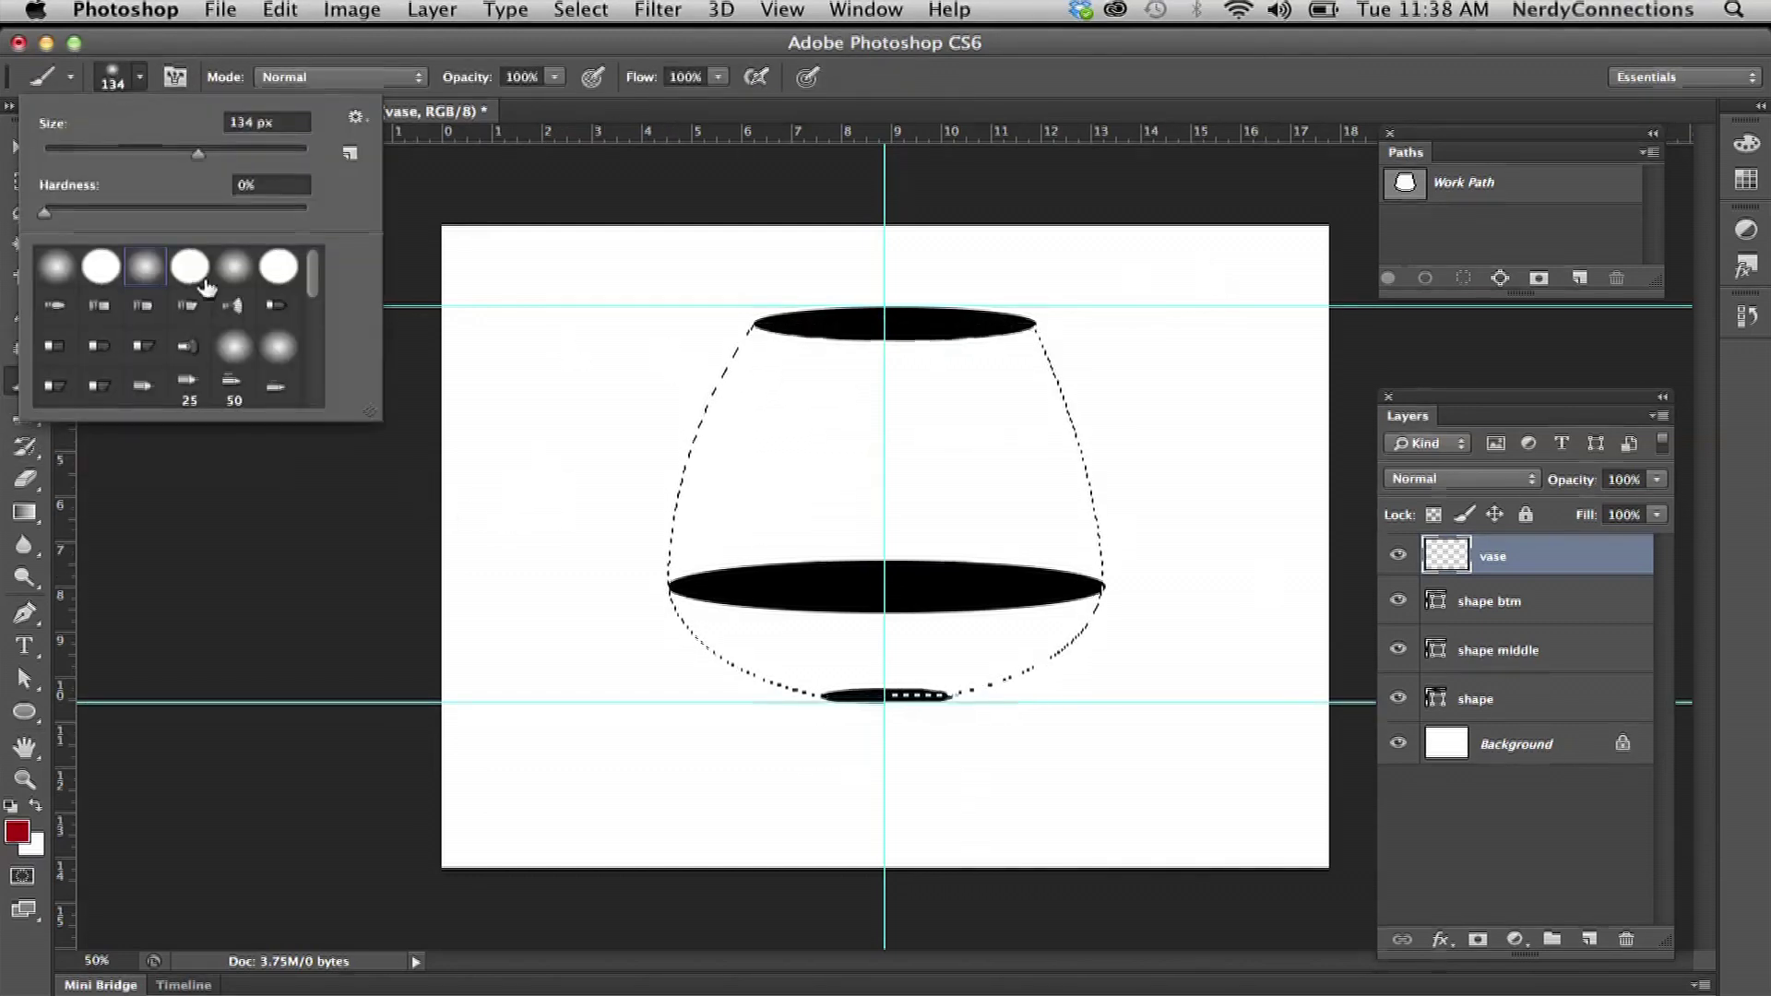
left_click_drag(198, 154, 242, 161)
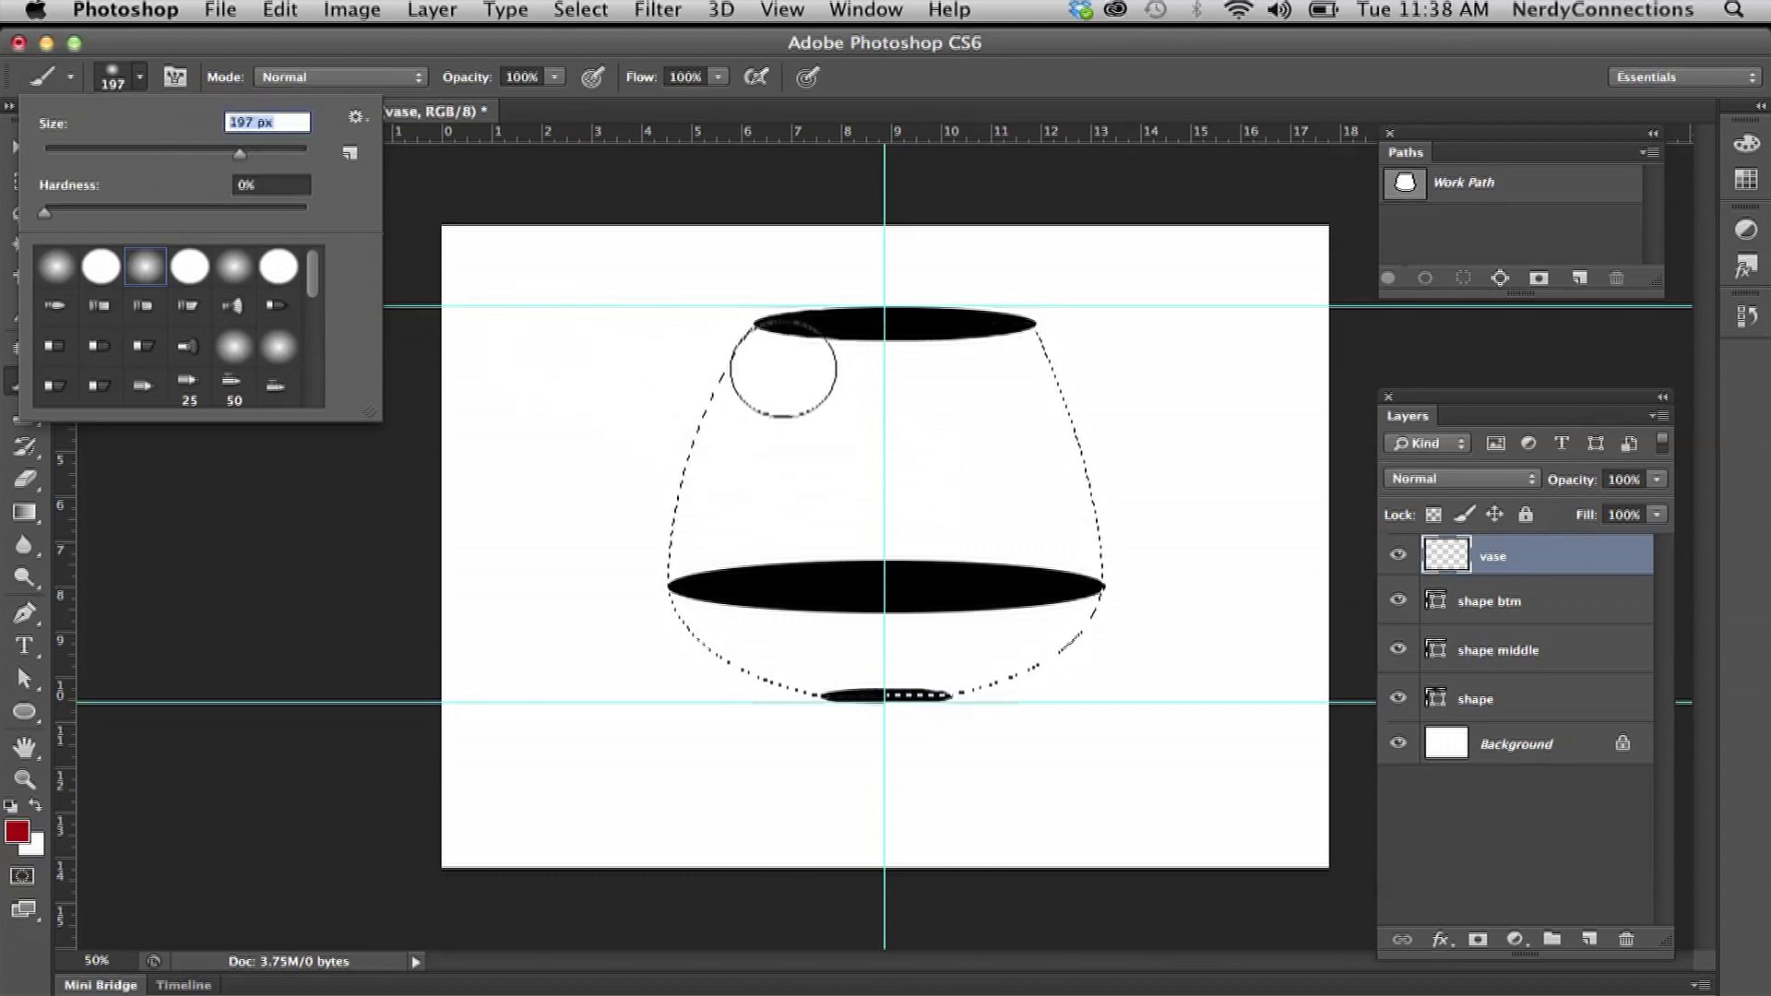
left_click(143, 76)
left_click(1448, 559, "super")
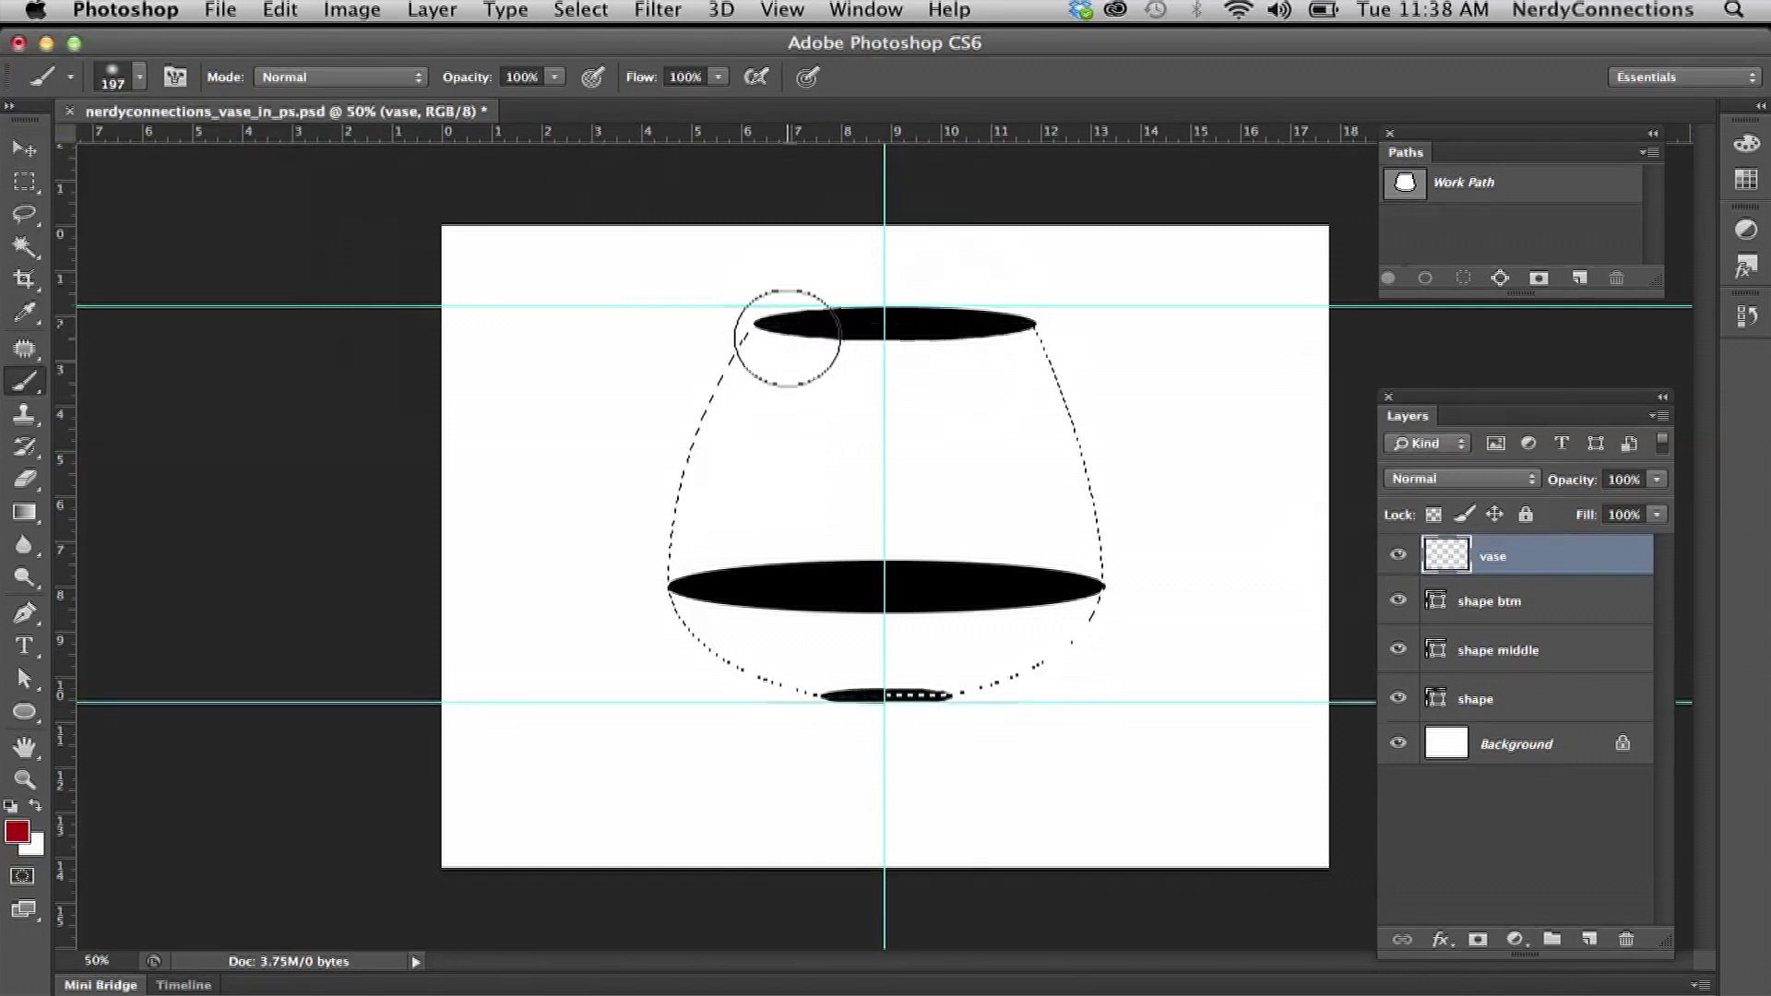
Paint the left part of the selected vase dark red on the "vase" layer and lower the layer's opacity to about 72%
mouse_move(787, 305)
left_mouse_down()
mouse_move(763, 304)
mouse_move(701, 396)
mouse_move(680, 502)
mouse_move(771, 735)
mouse_move(846, 735)
mouse_move(771, 613)
mouse_move(751, 249)
mouse_move(750, 494)
mouse_move(793, 692)
mouse_move(776, 658)
left_mouse_up()
mouse_move(764, 467)
left_mouse_down()
mouse_move(756, 317)
mouse_move(775, 305)
mouse_move(792, 480)
left_mouse_up()
mouse_move(802, 633)
left_mouse_down()
mouse_move(820, 736)
mouse_move(720, 648)
mouse_move(692, 590)
mouse_move(709, 459)
mouse_move(750, 277)
left_mouse_up()
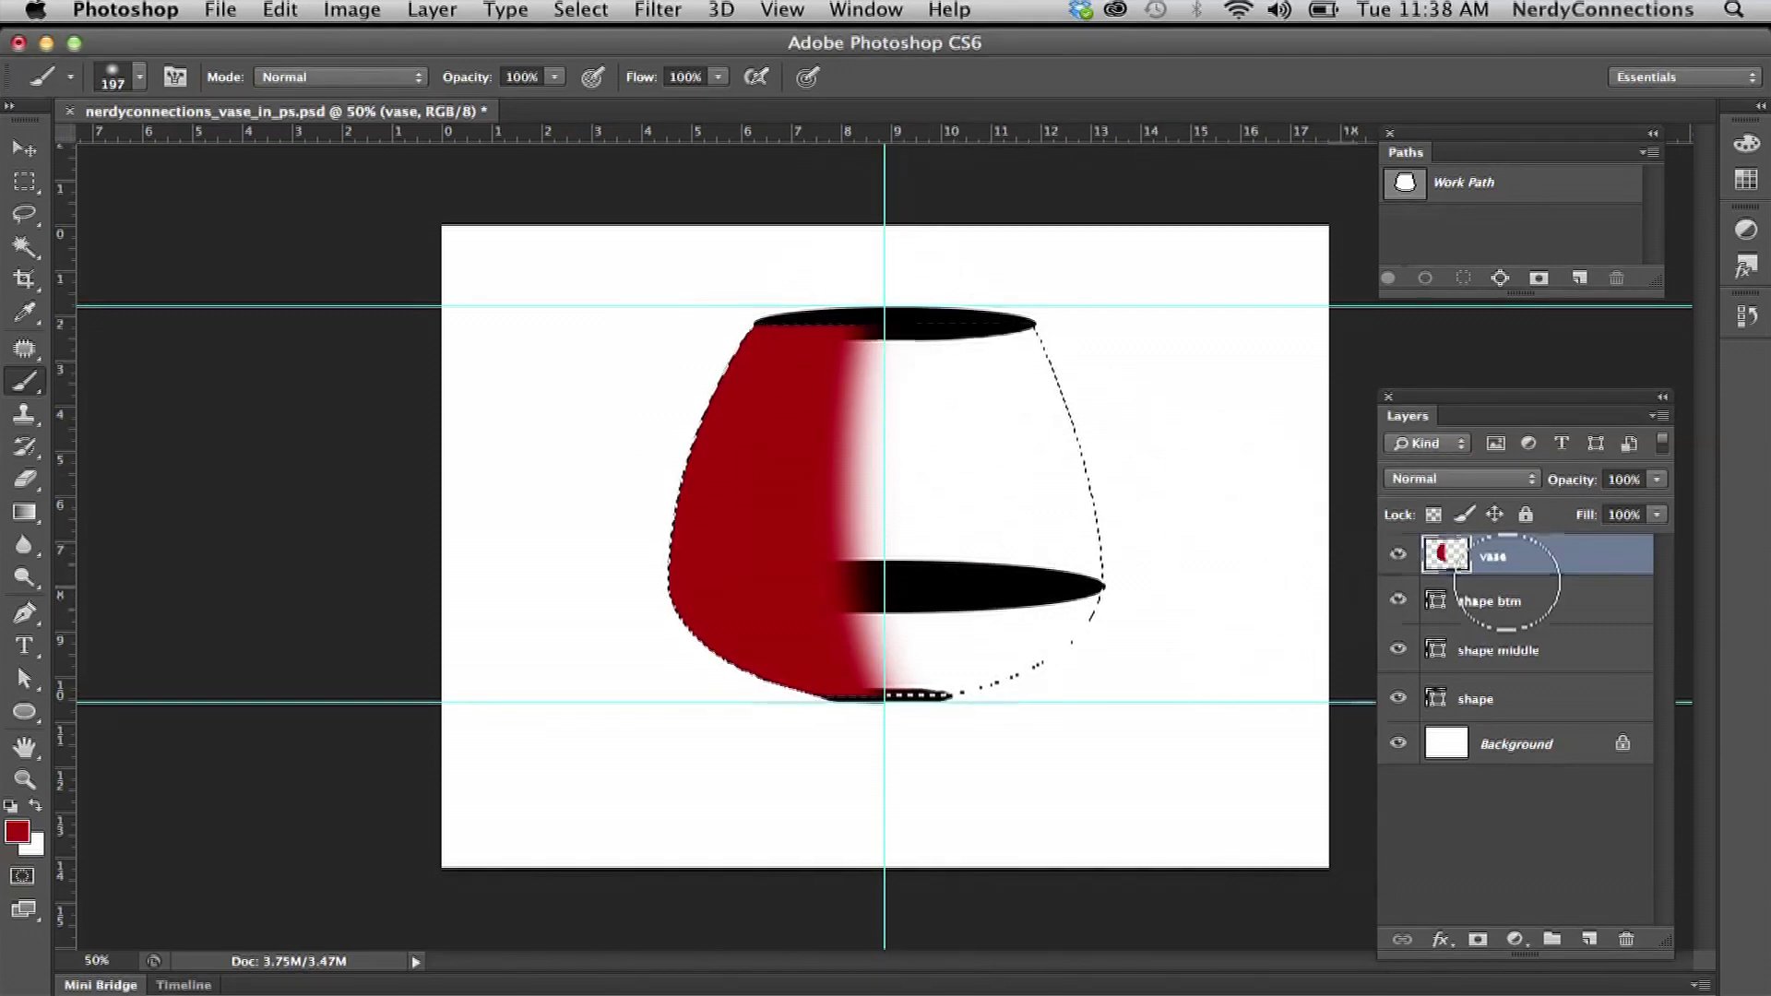
left_click_drag(1574, 486, 1533, 489)
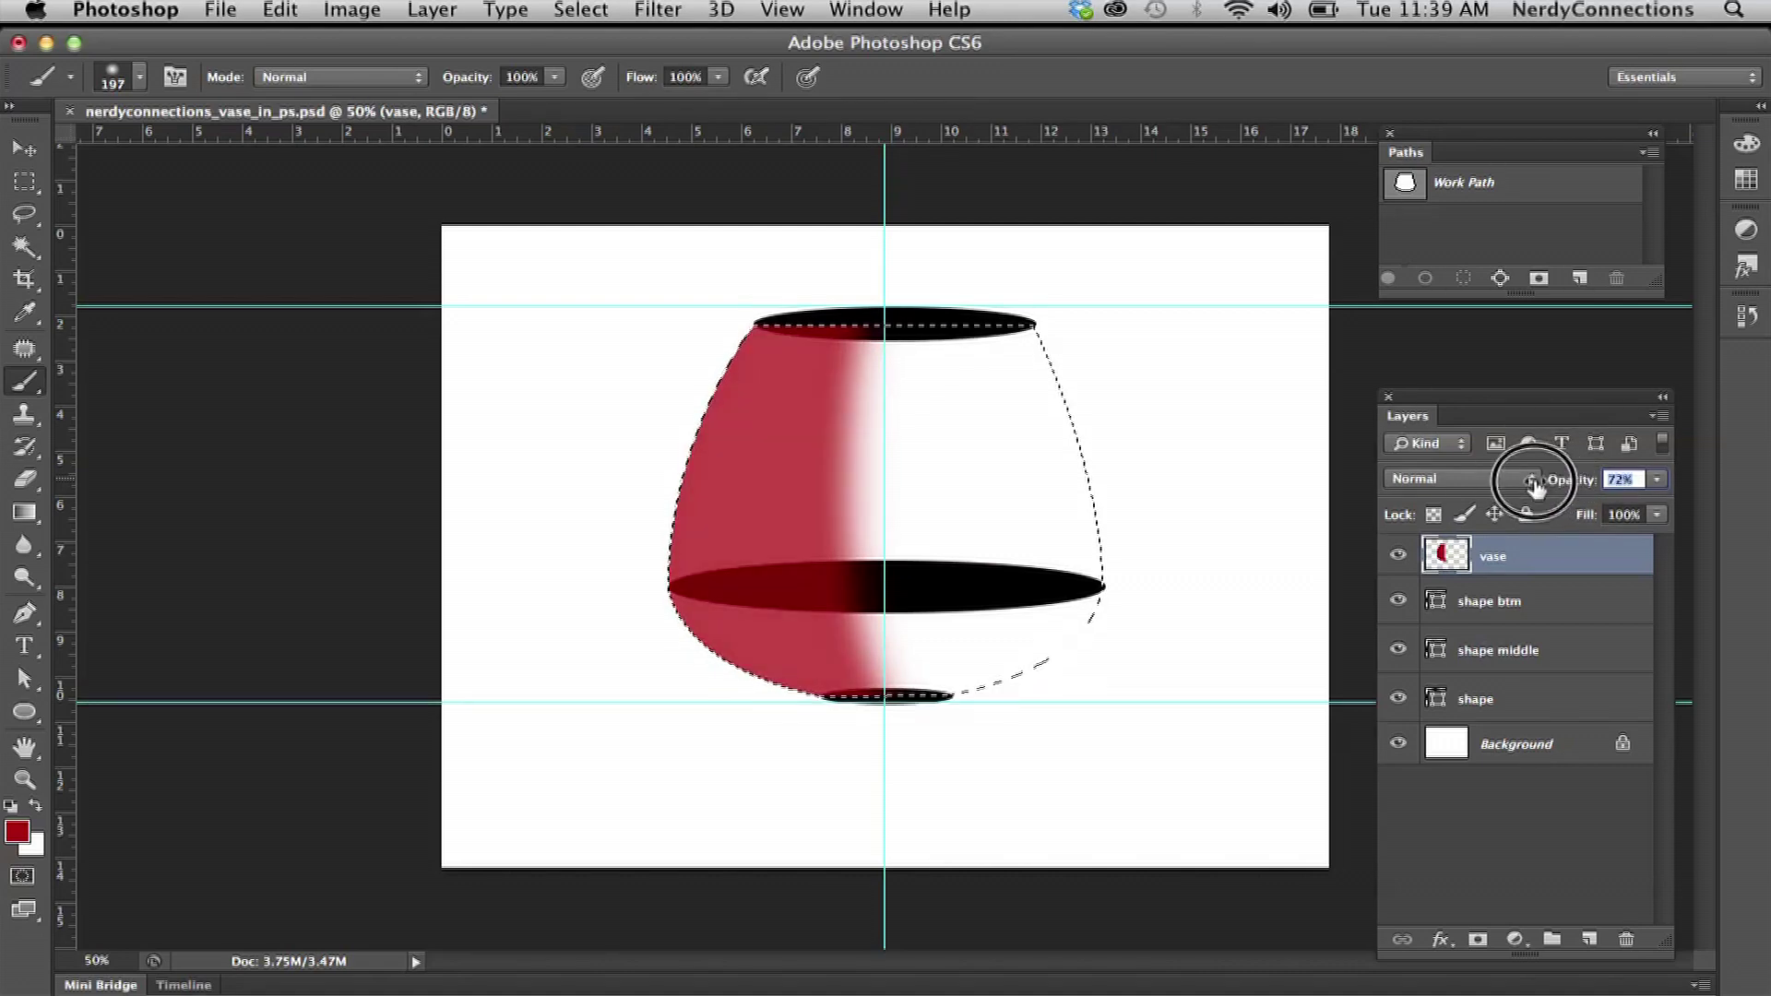
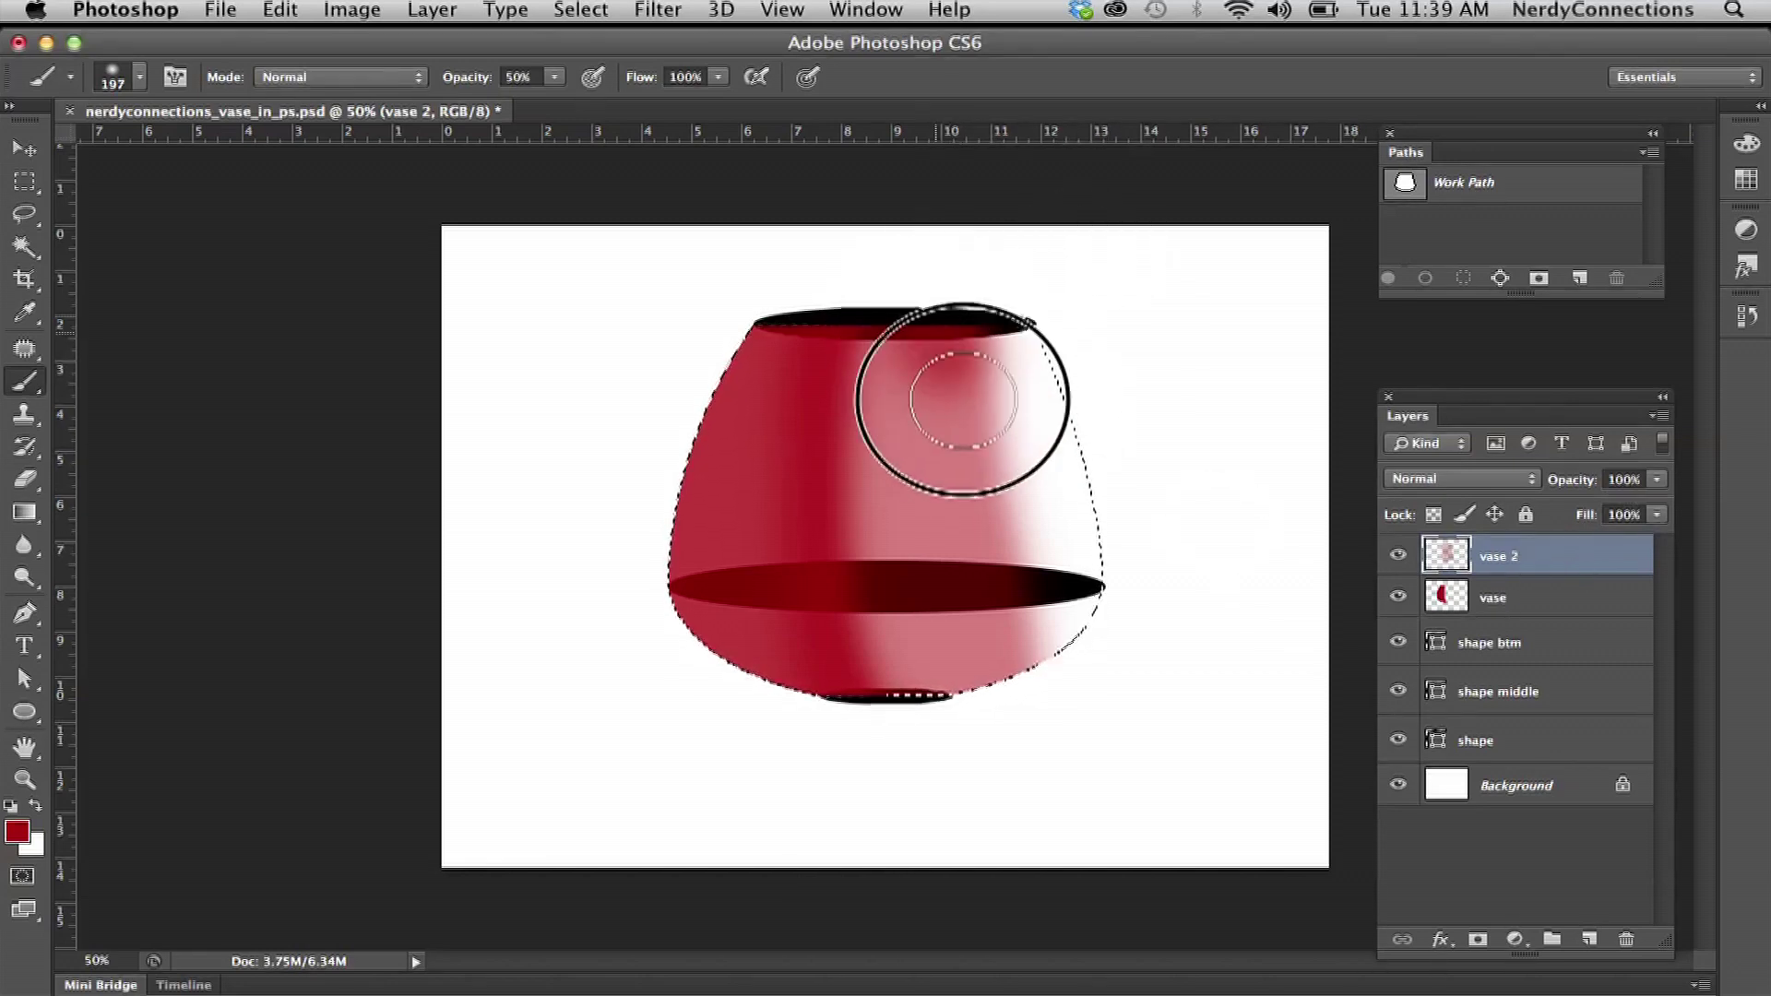
Finish painting the vase's middle band on the "vase 2" layer at 50% brush opacity and set the layer's opacity to 77%
left_click_drag(1006, 630, 1008, 704)
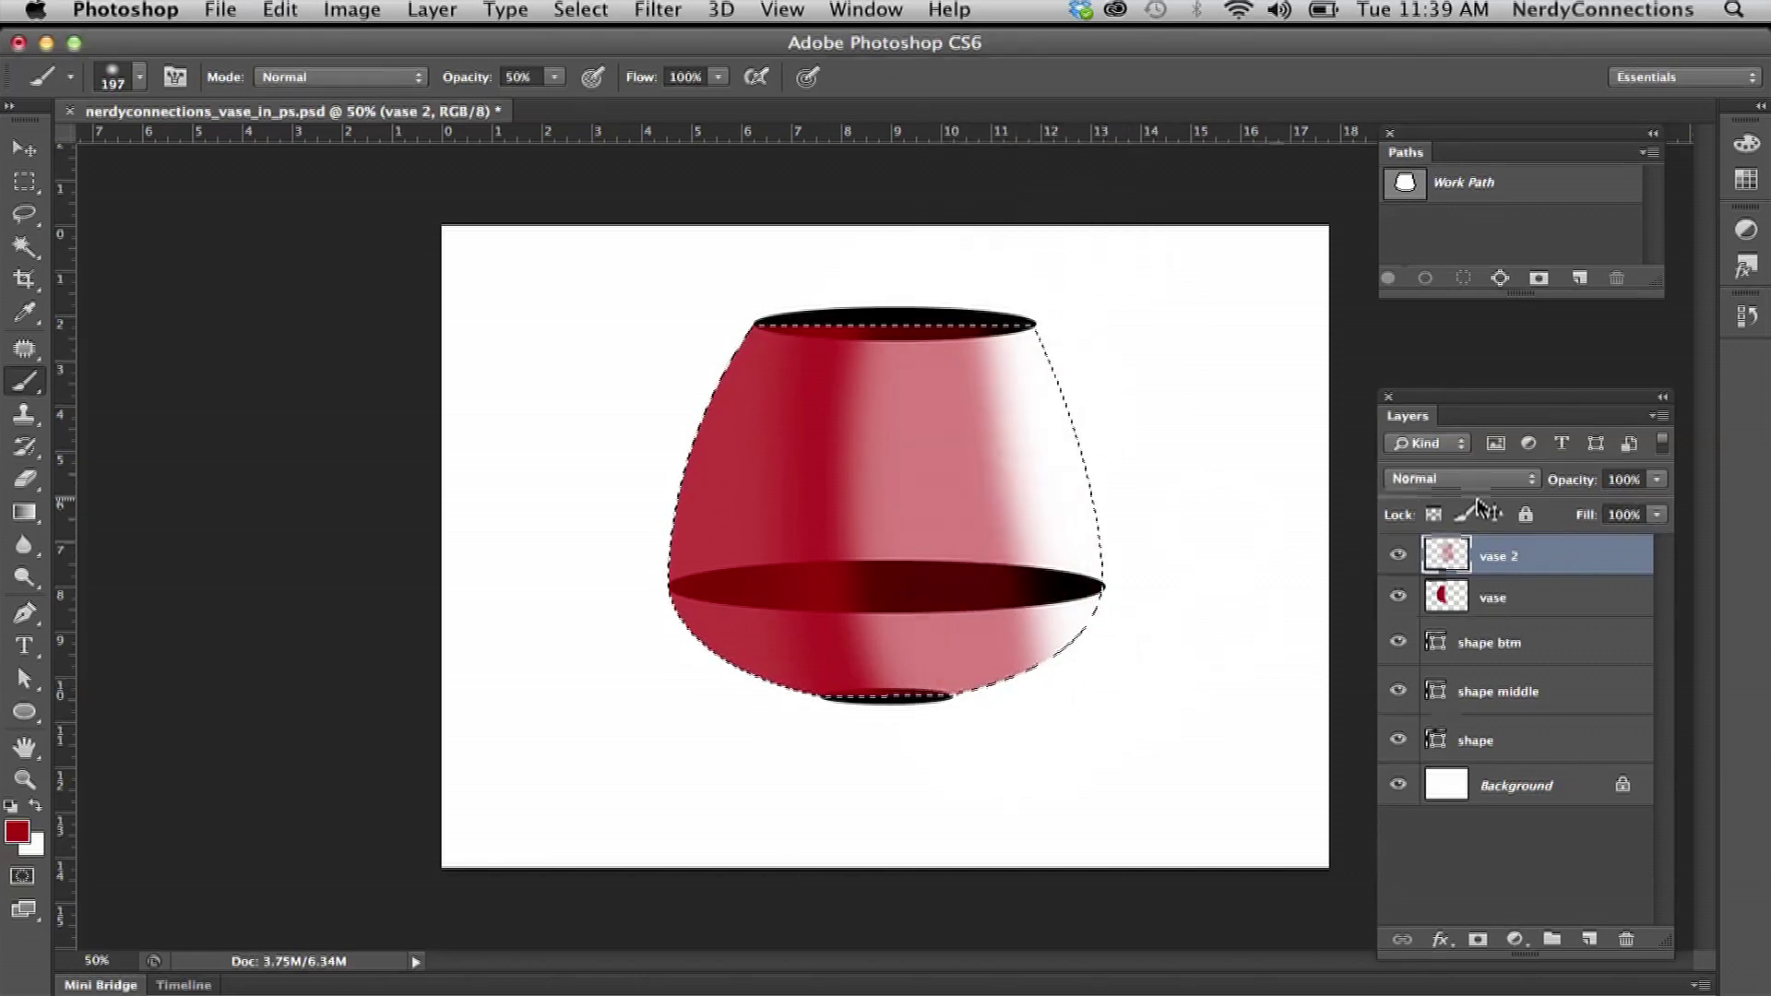
left_click_drag(1574, 487, 1538, 494)
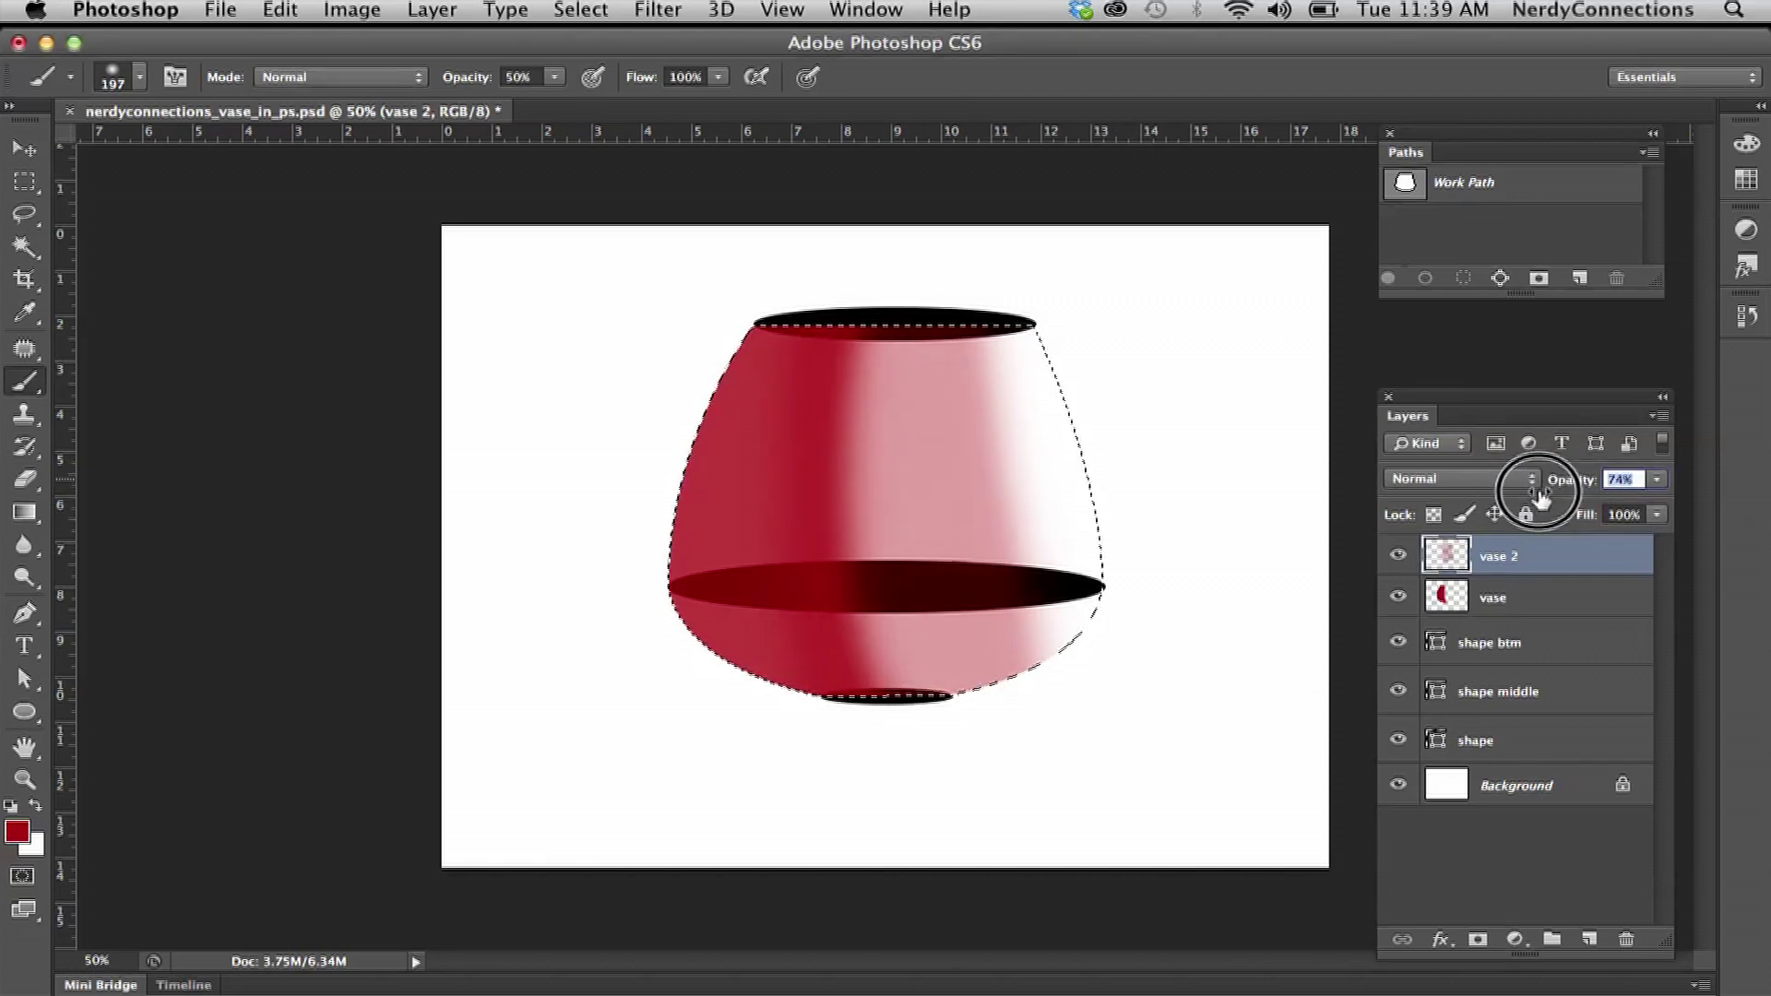
left_click(1543, 493)
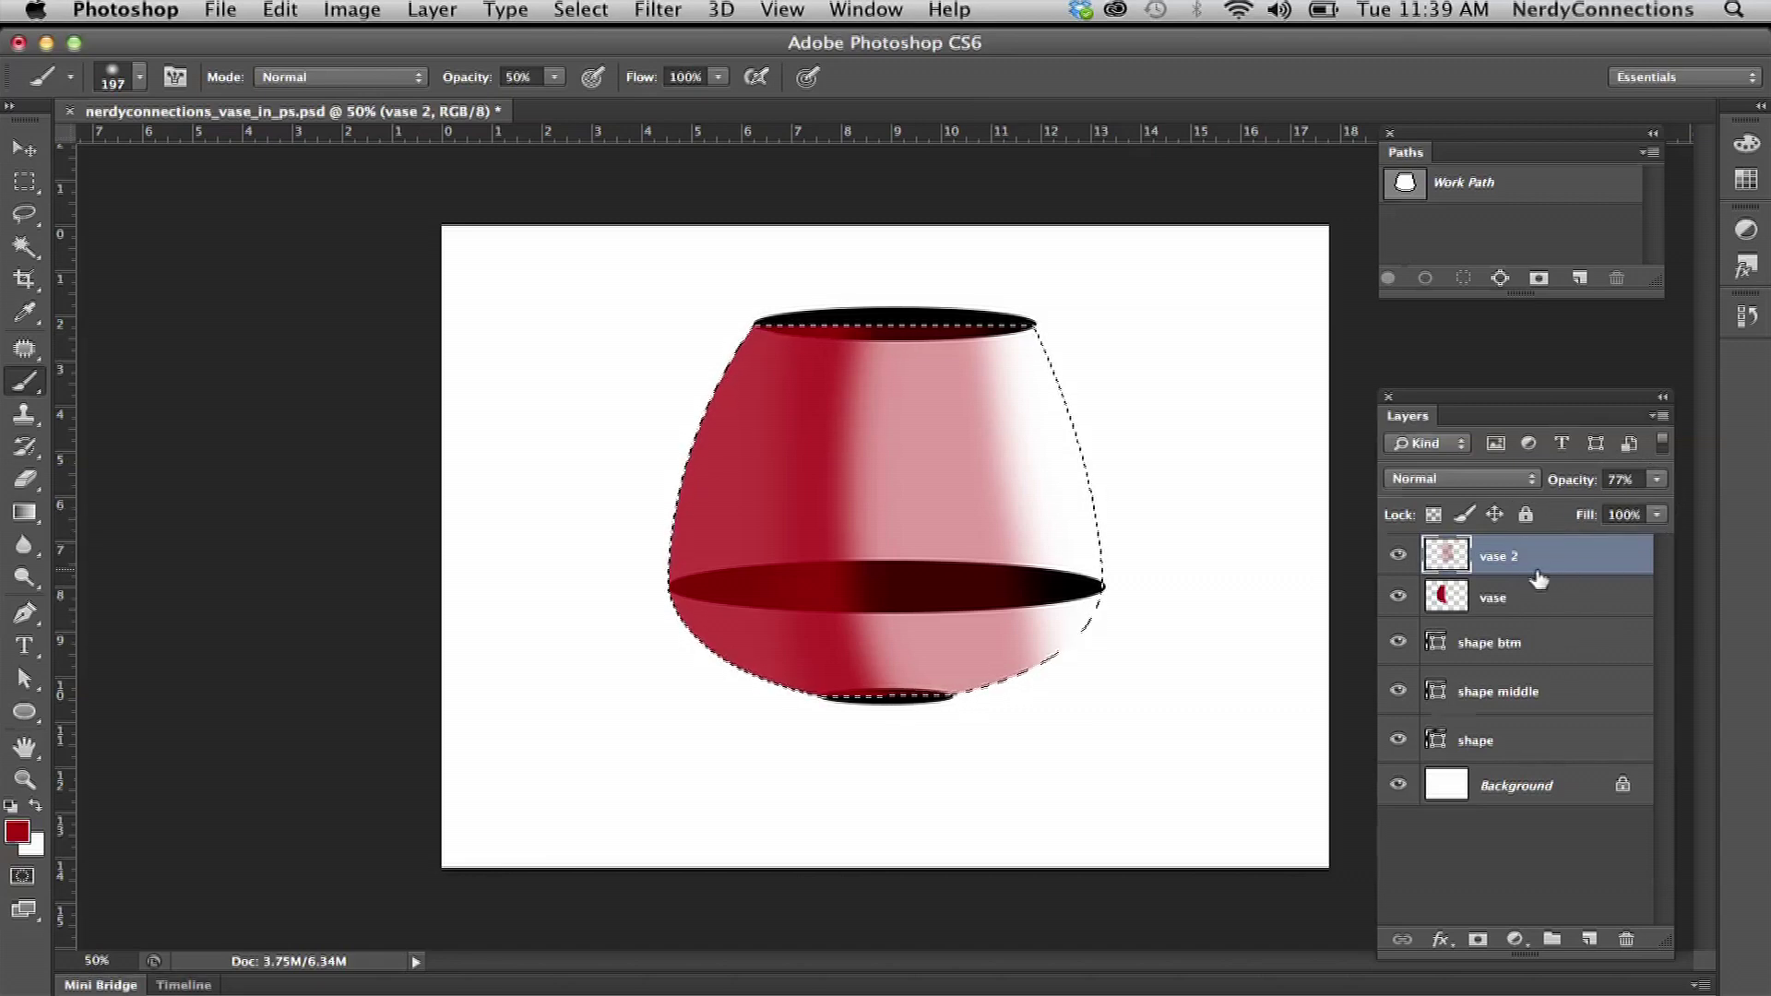
Set the foreground colour to light pink, hex ffb2b2
left_click(18, 833)
mouse_move(828, 432)
left_mouse_down()
mouse_move(859, 486)
mouse_move(834, 496)
mouse_move(830, 344)
mouse_move(729, 291)
mouse_move(623, 271)
left_mouse_up()
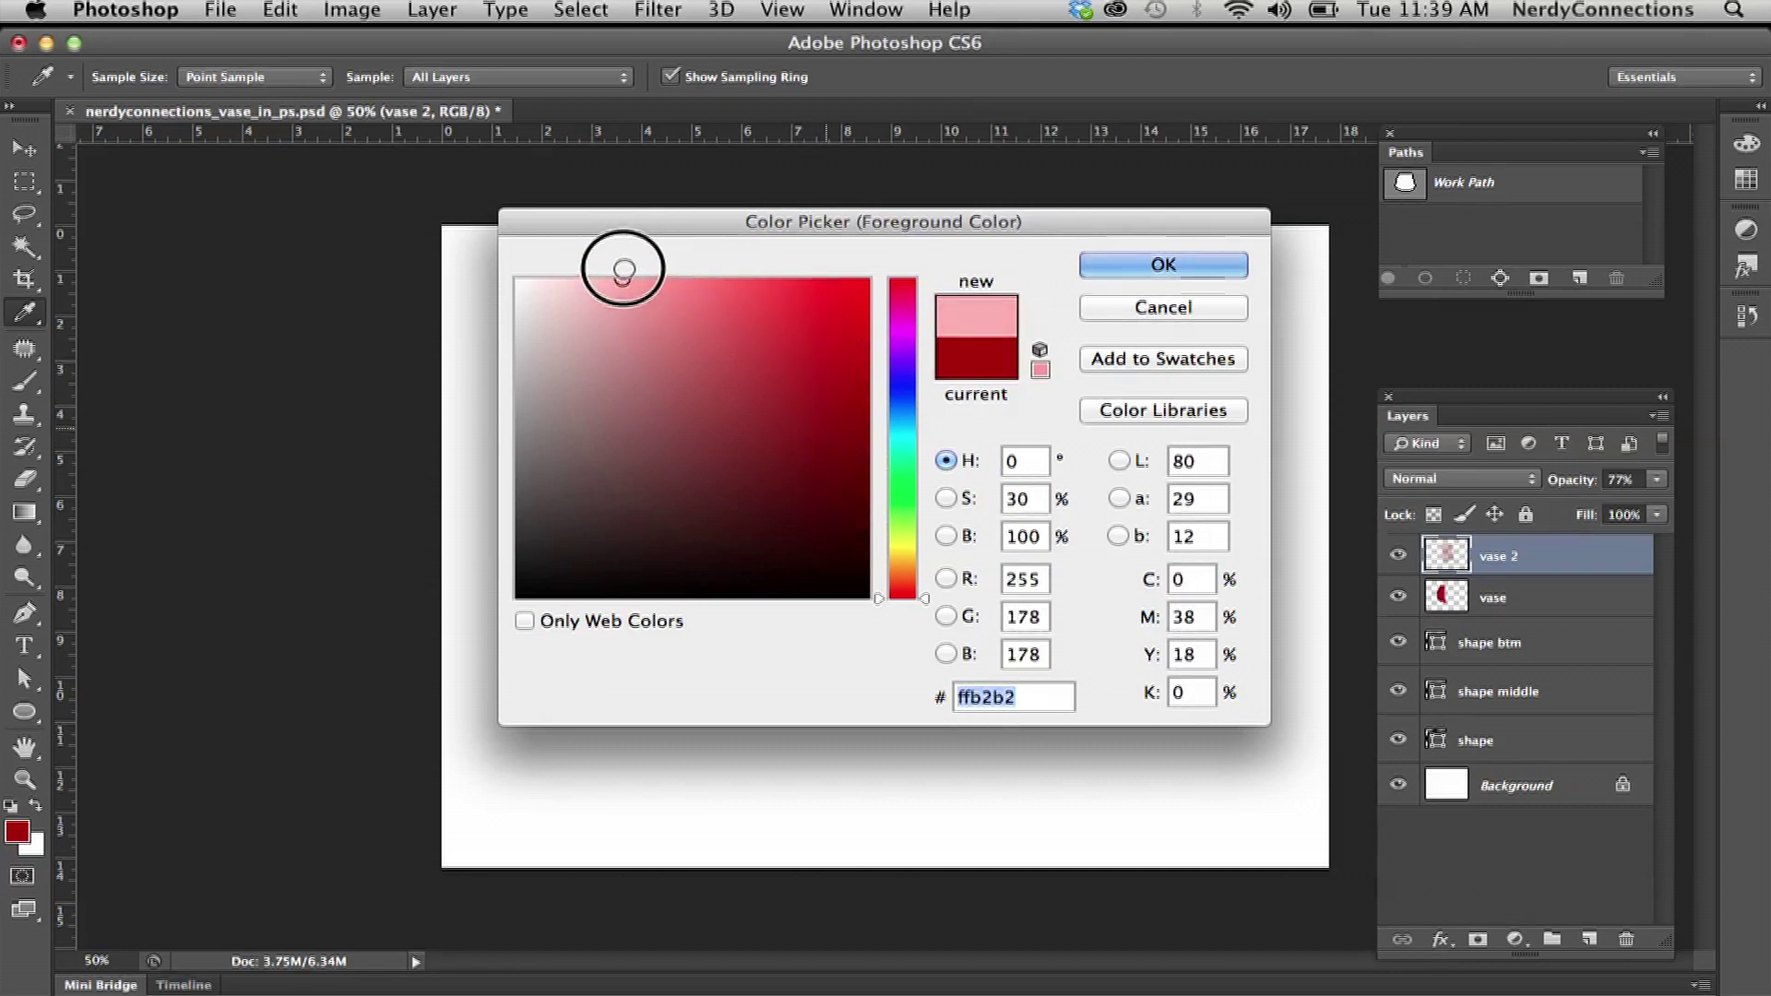
left_click(1204, 263)
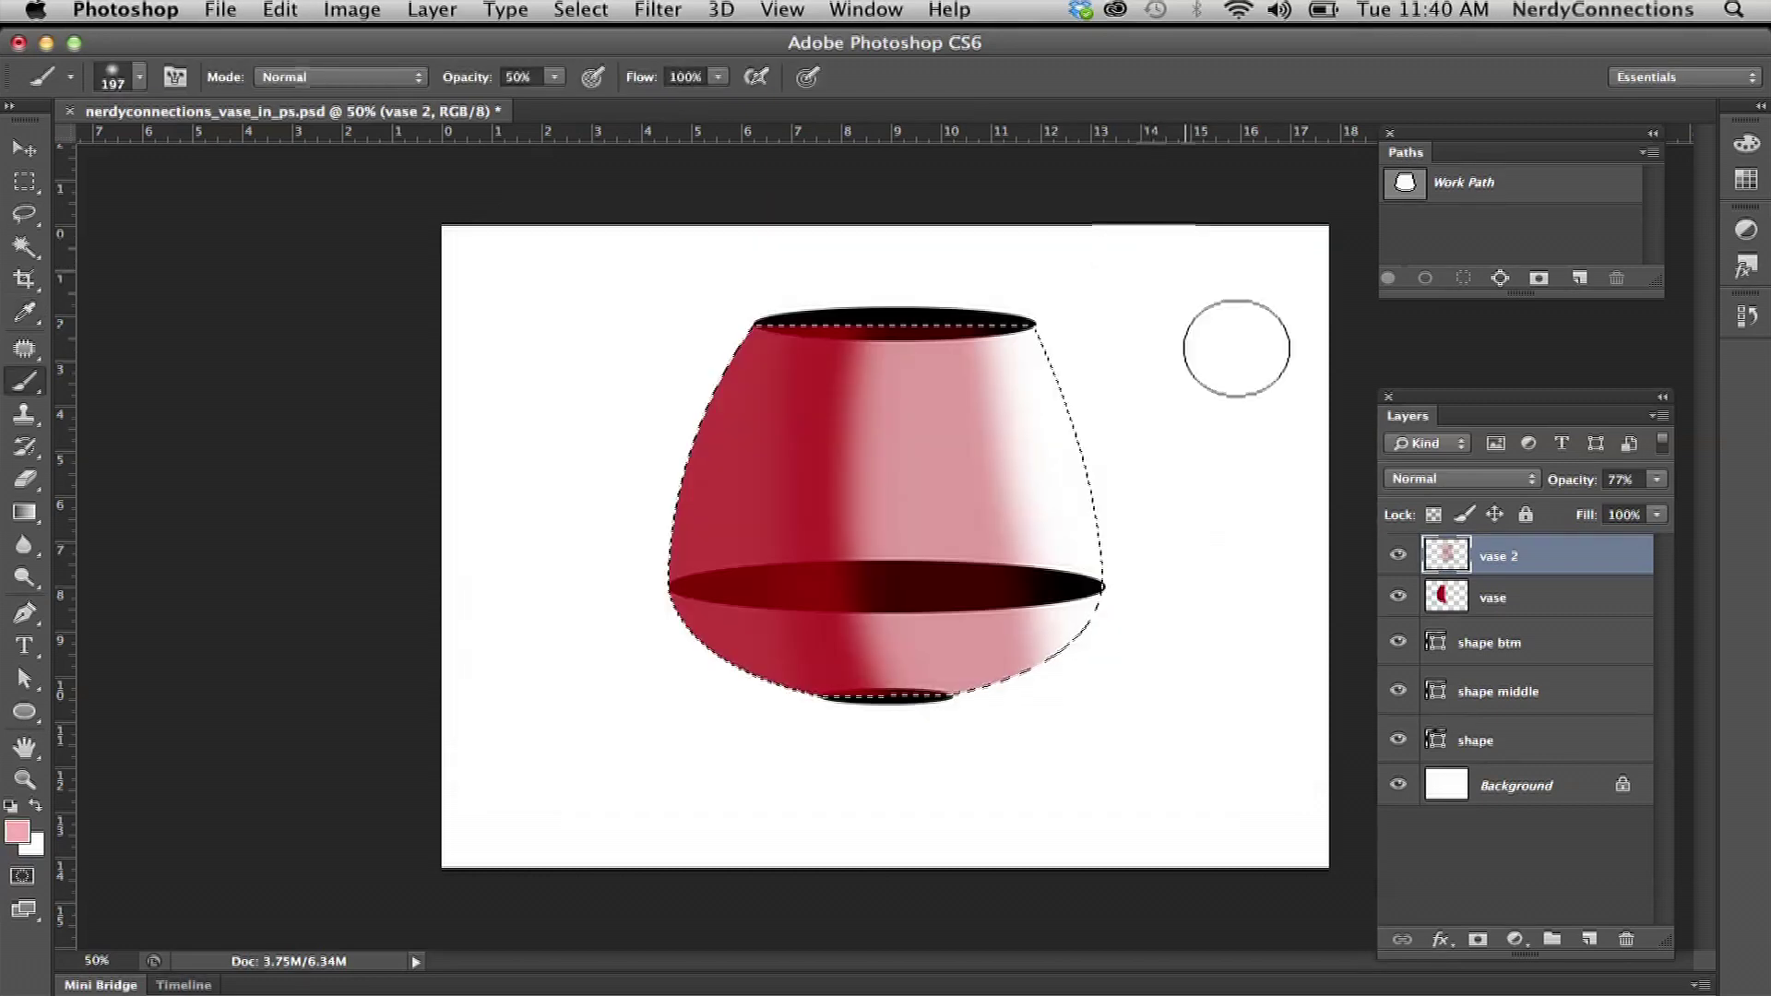
Add a new layer named "vase 3" and paint the right part of the selected vase light pink with vertical brush strokes
left_click(1588, 939)
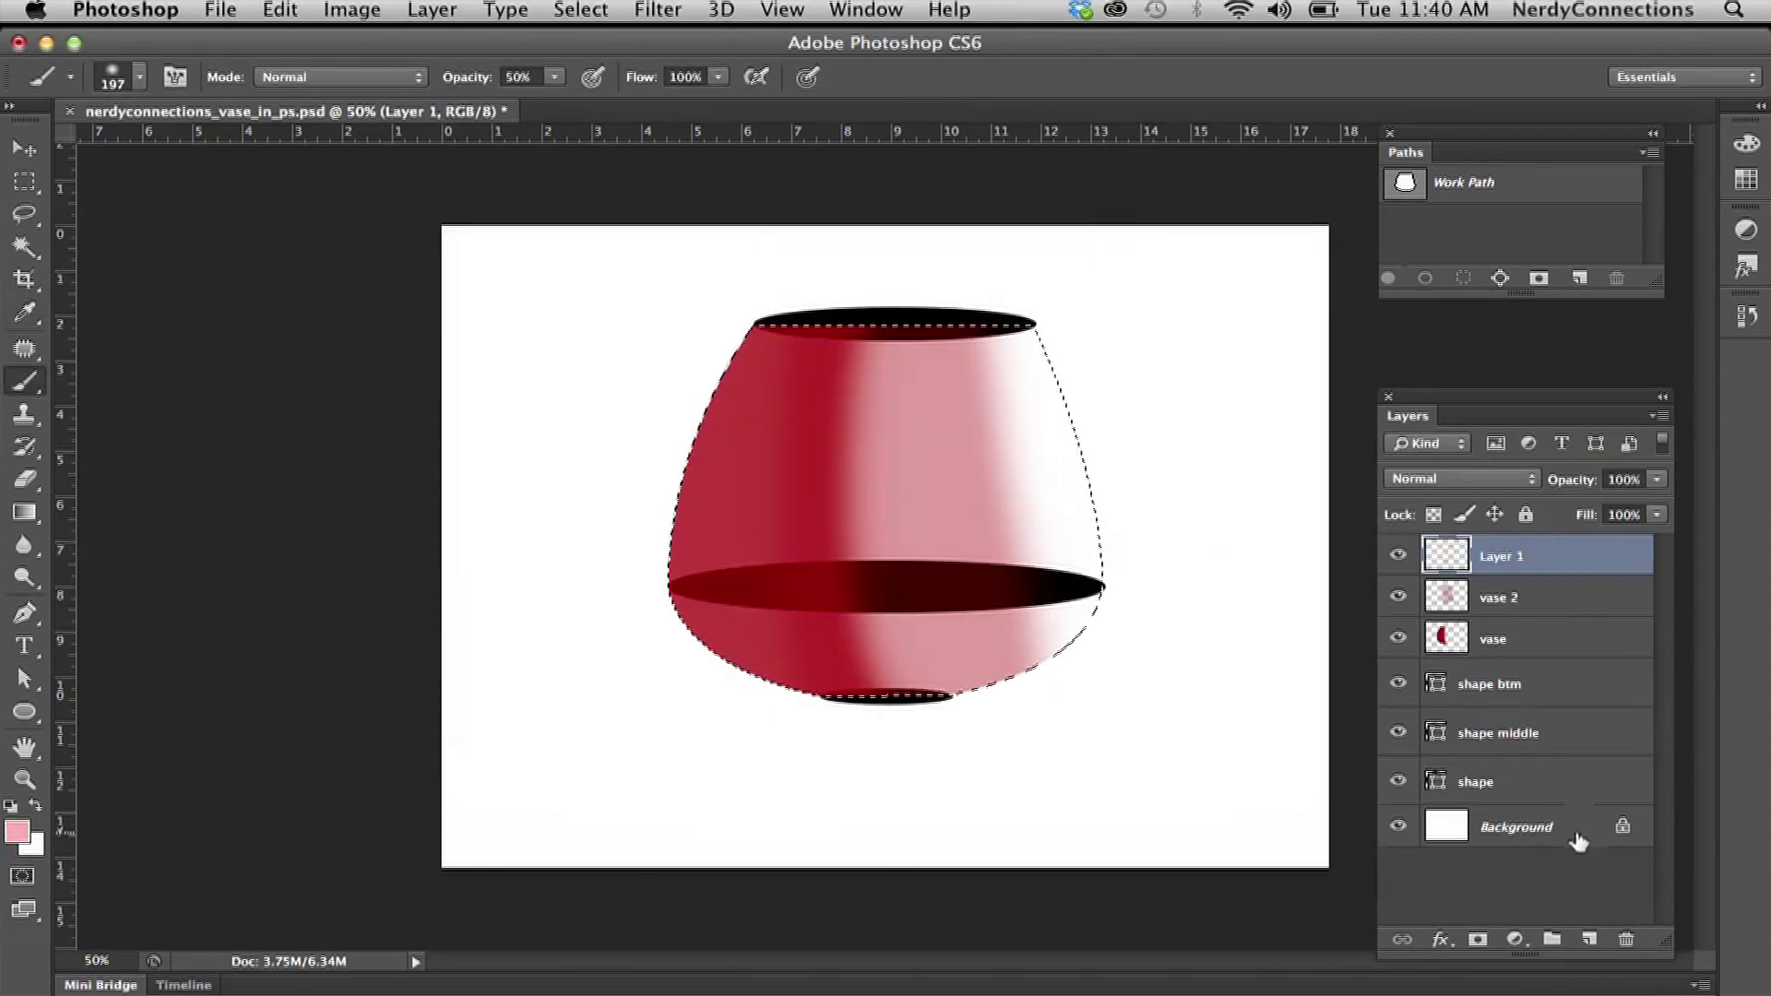
double_click(1496, 556)
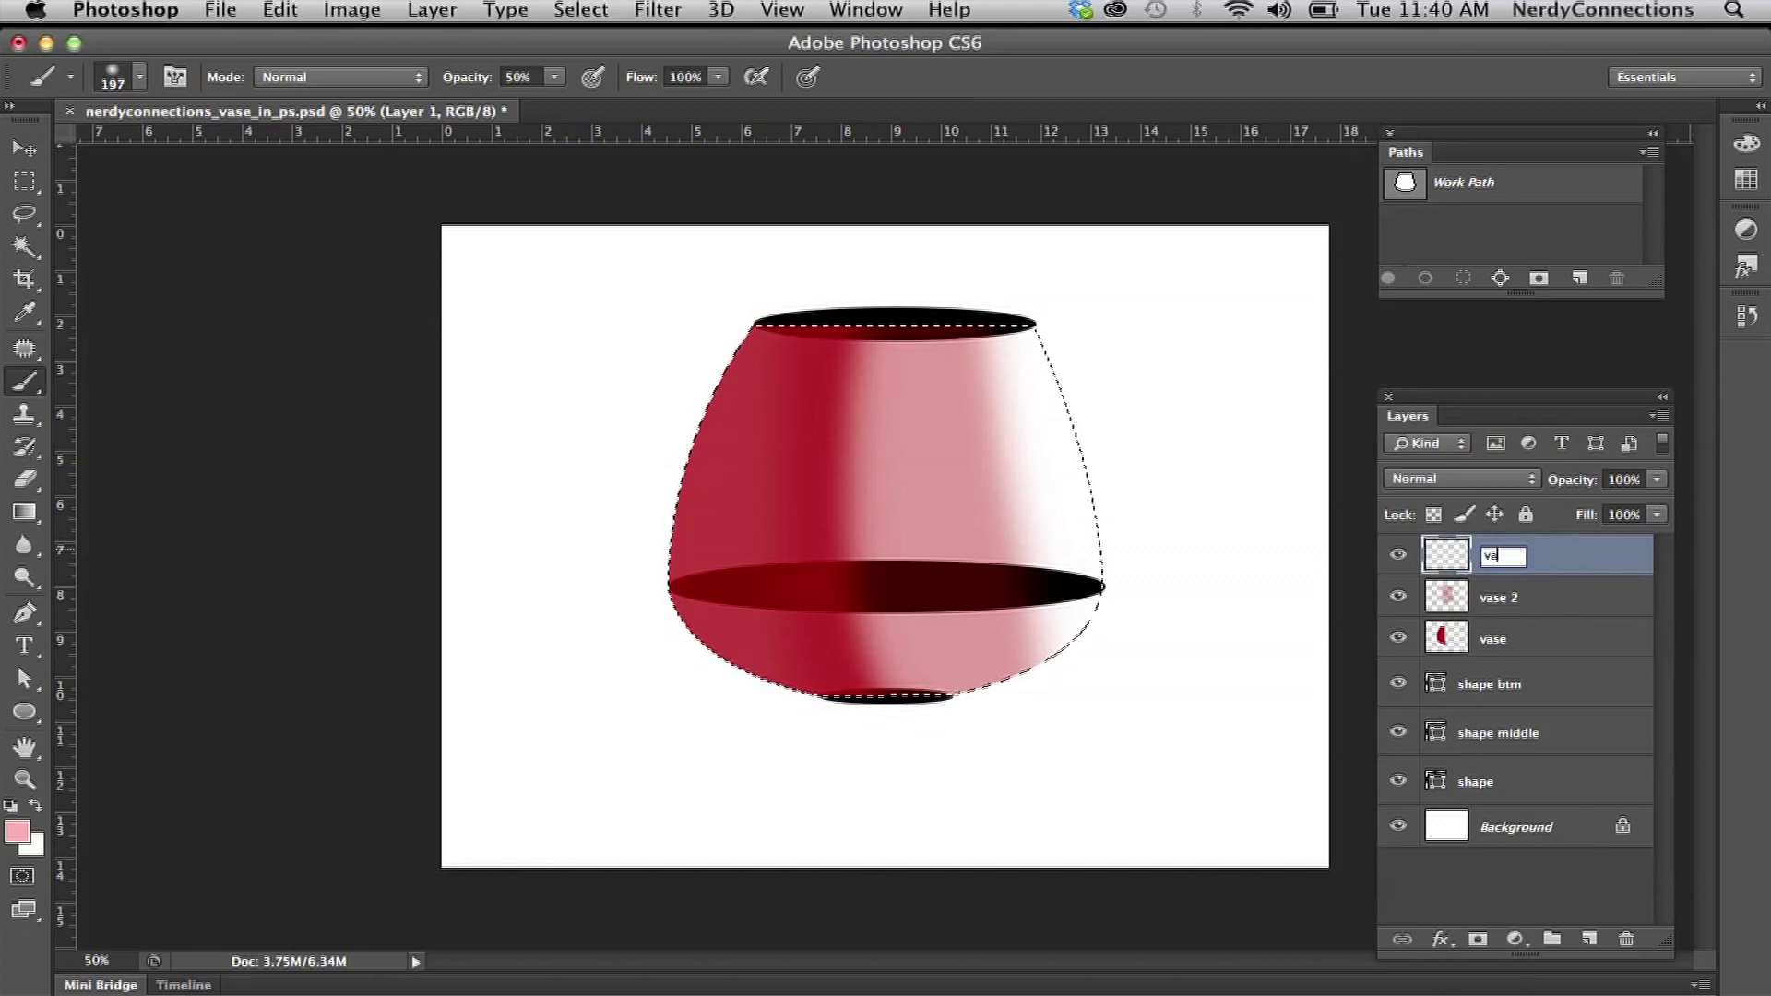
key("Return")
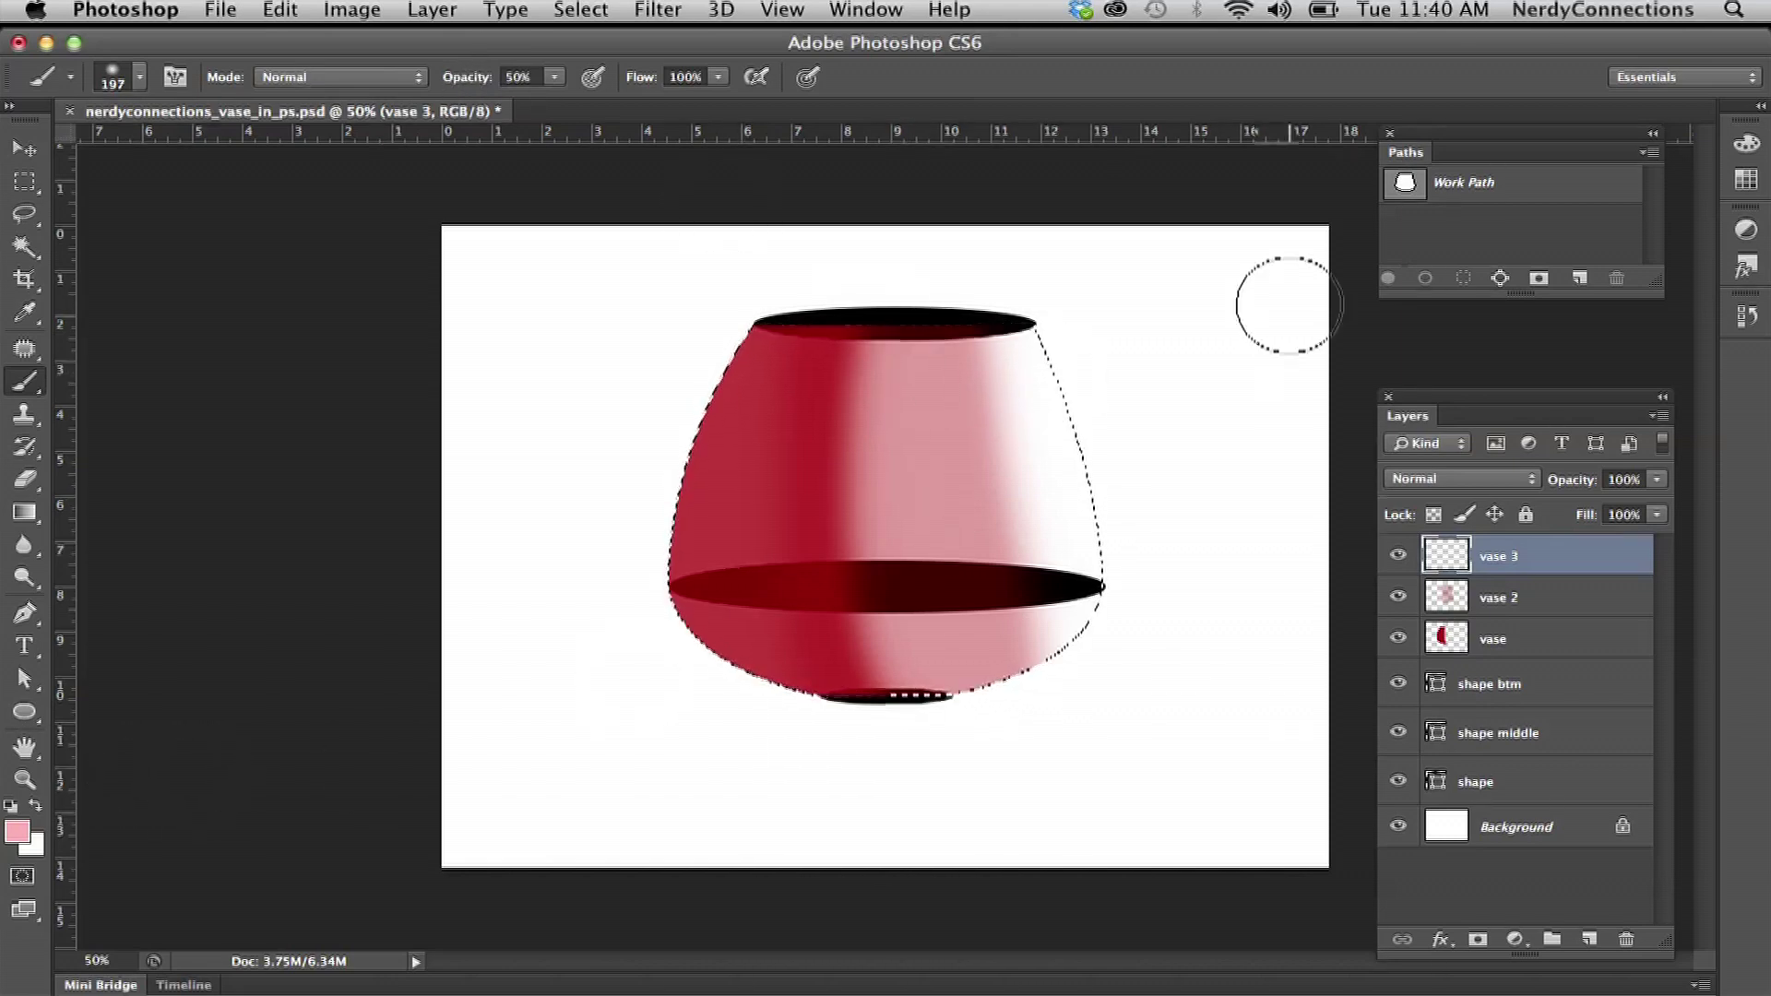
mouse_move(1020, 325)
left_mouse_down()
mouse_move(1102, 590)
mouse_move(1107, 746)
mouse_move(1075, 497)
mouse_move(984, 245)
mouse_move(1040, 749)
left_mouse_up()
left_click_drag(988, 316, 988, 751)
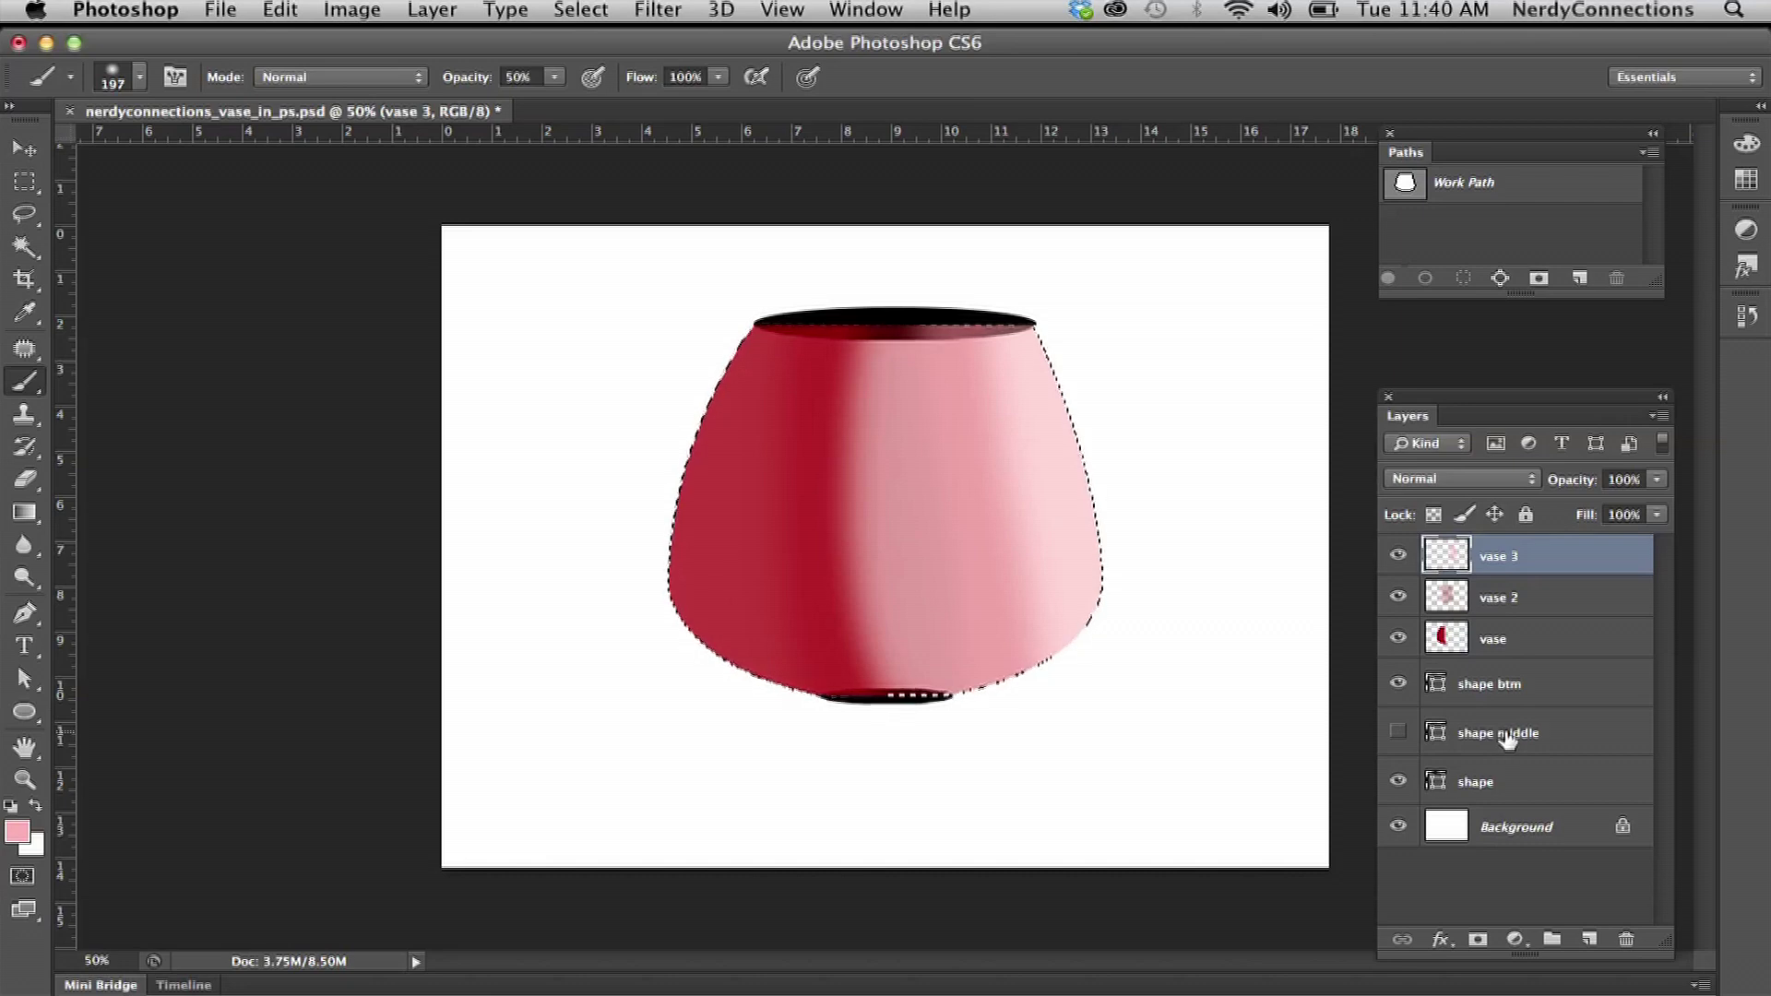
Lower the opacity of the "shape" layer, the ellipse at the vase's rim, to 48%
left_click_drag(1481, 780, 1714, 795)
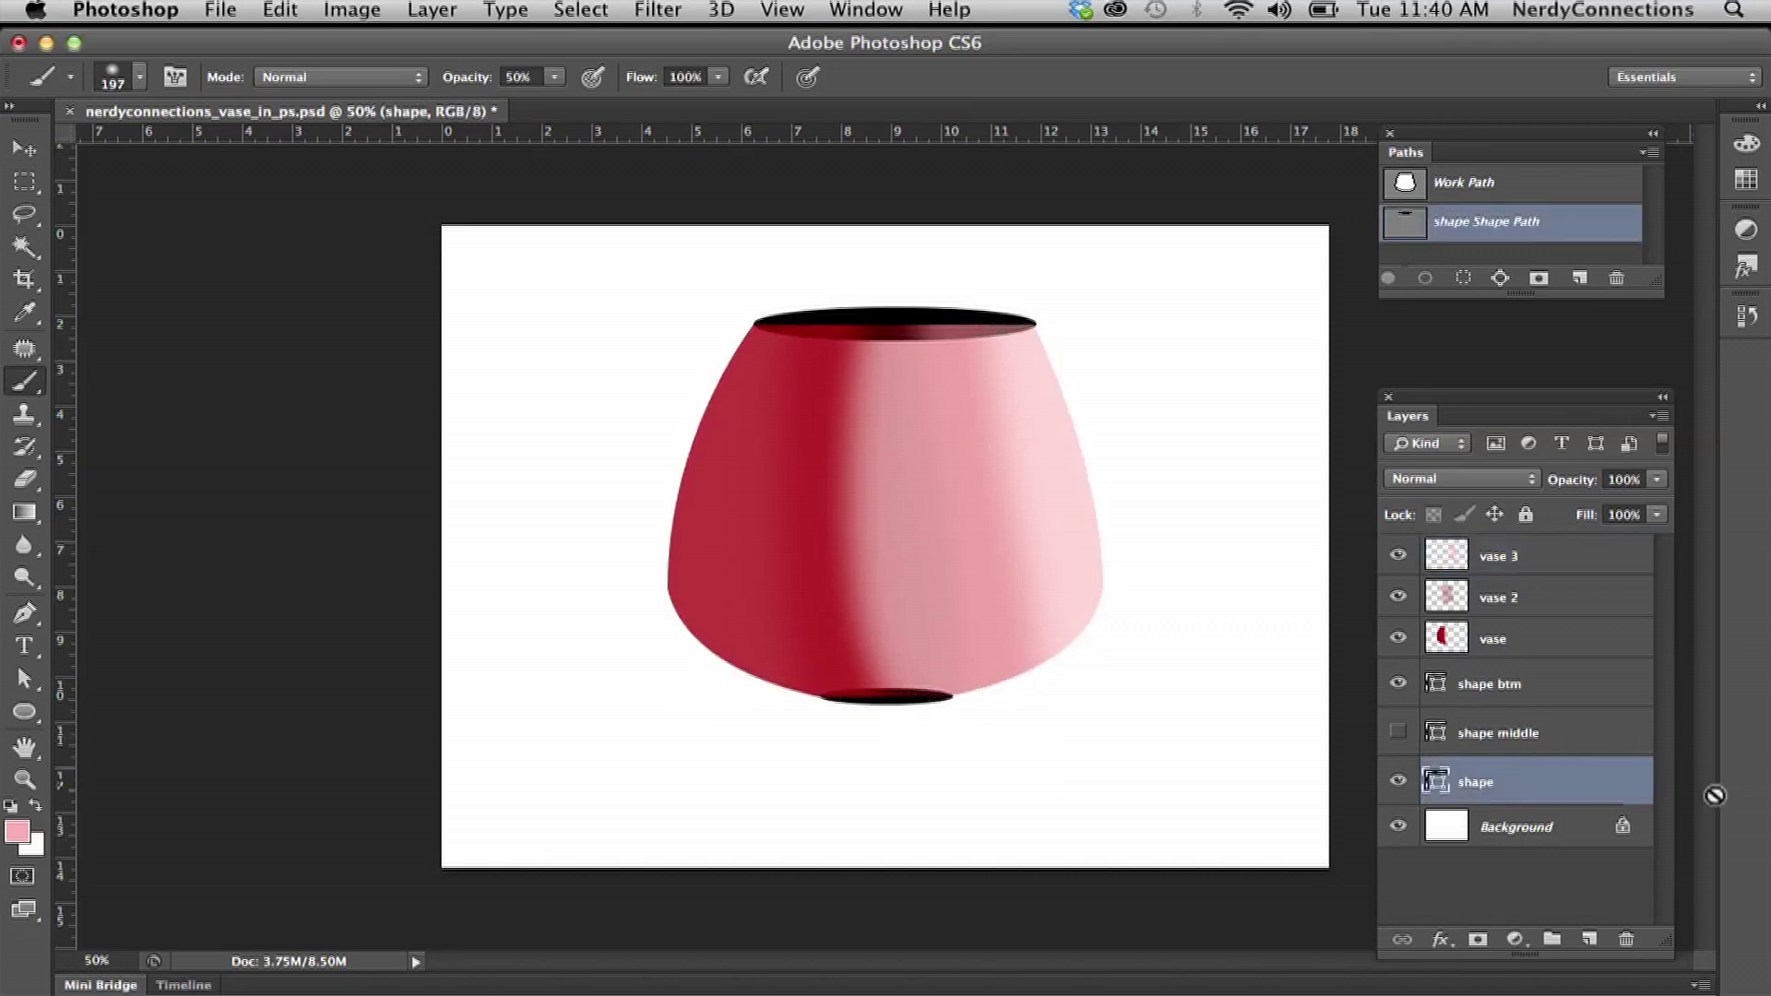
left_click_drag(1566, 480, 1500, 487)
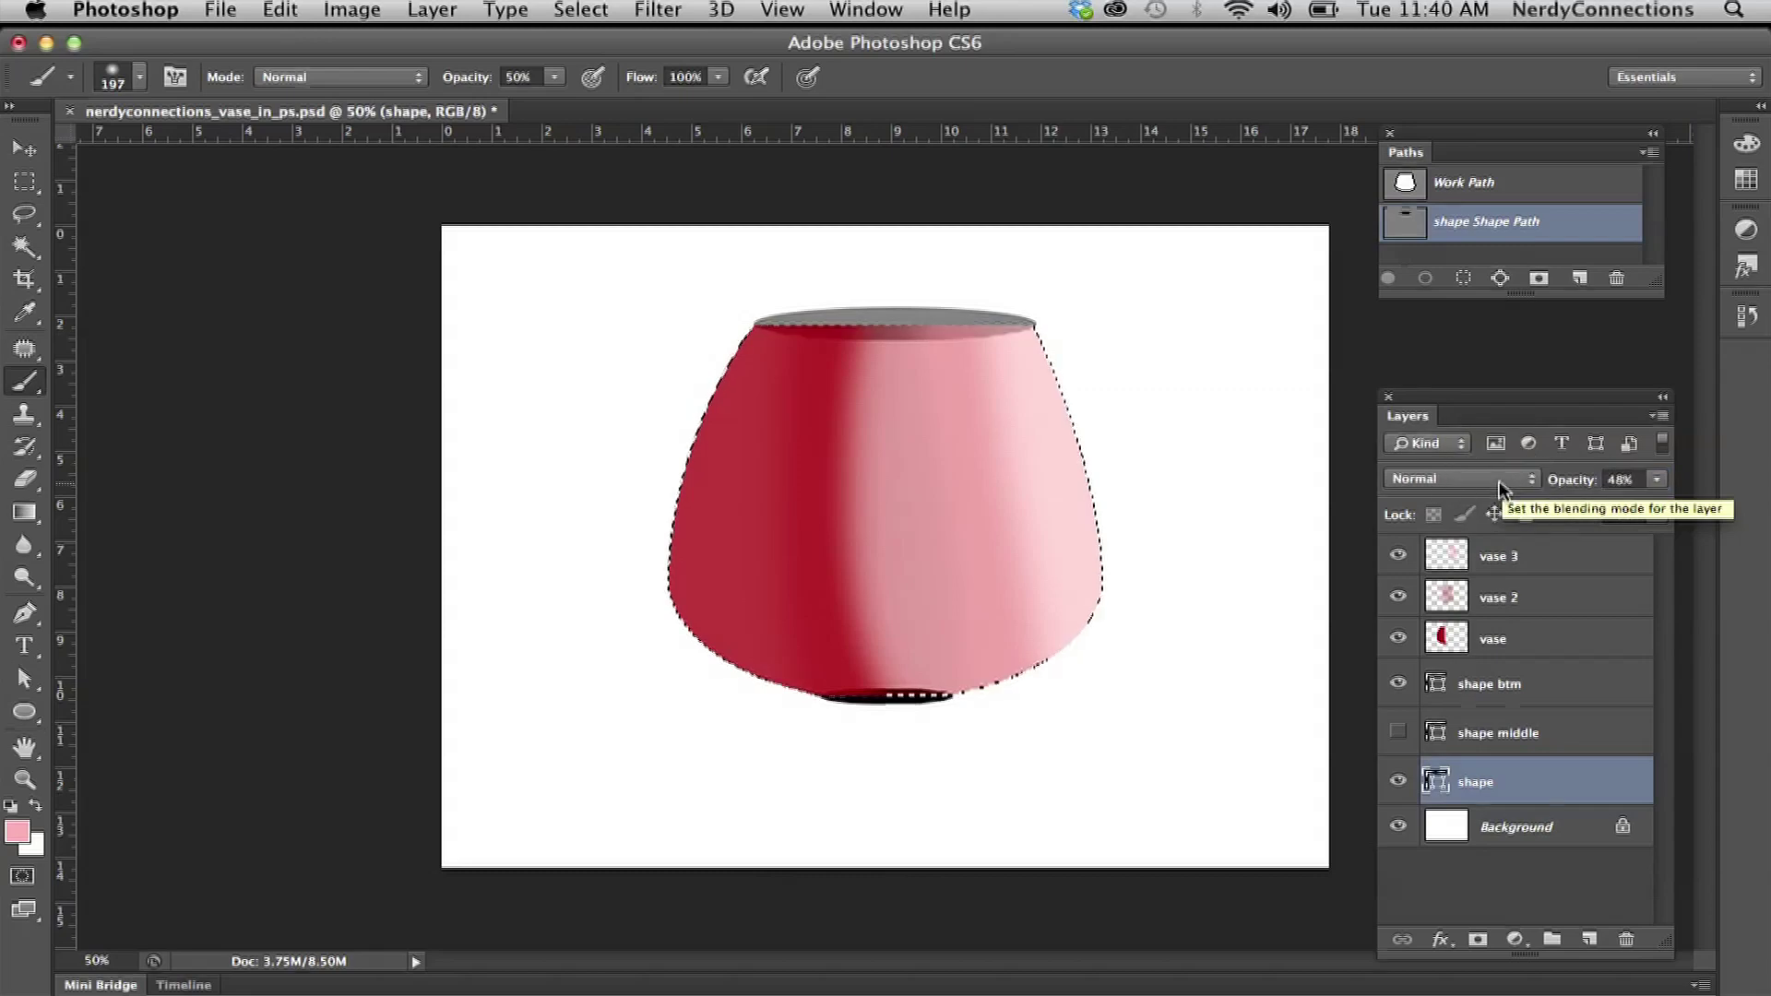
key("super+h")
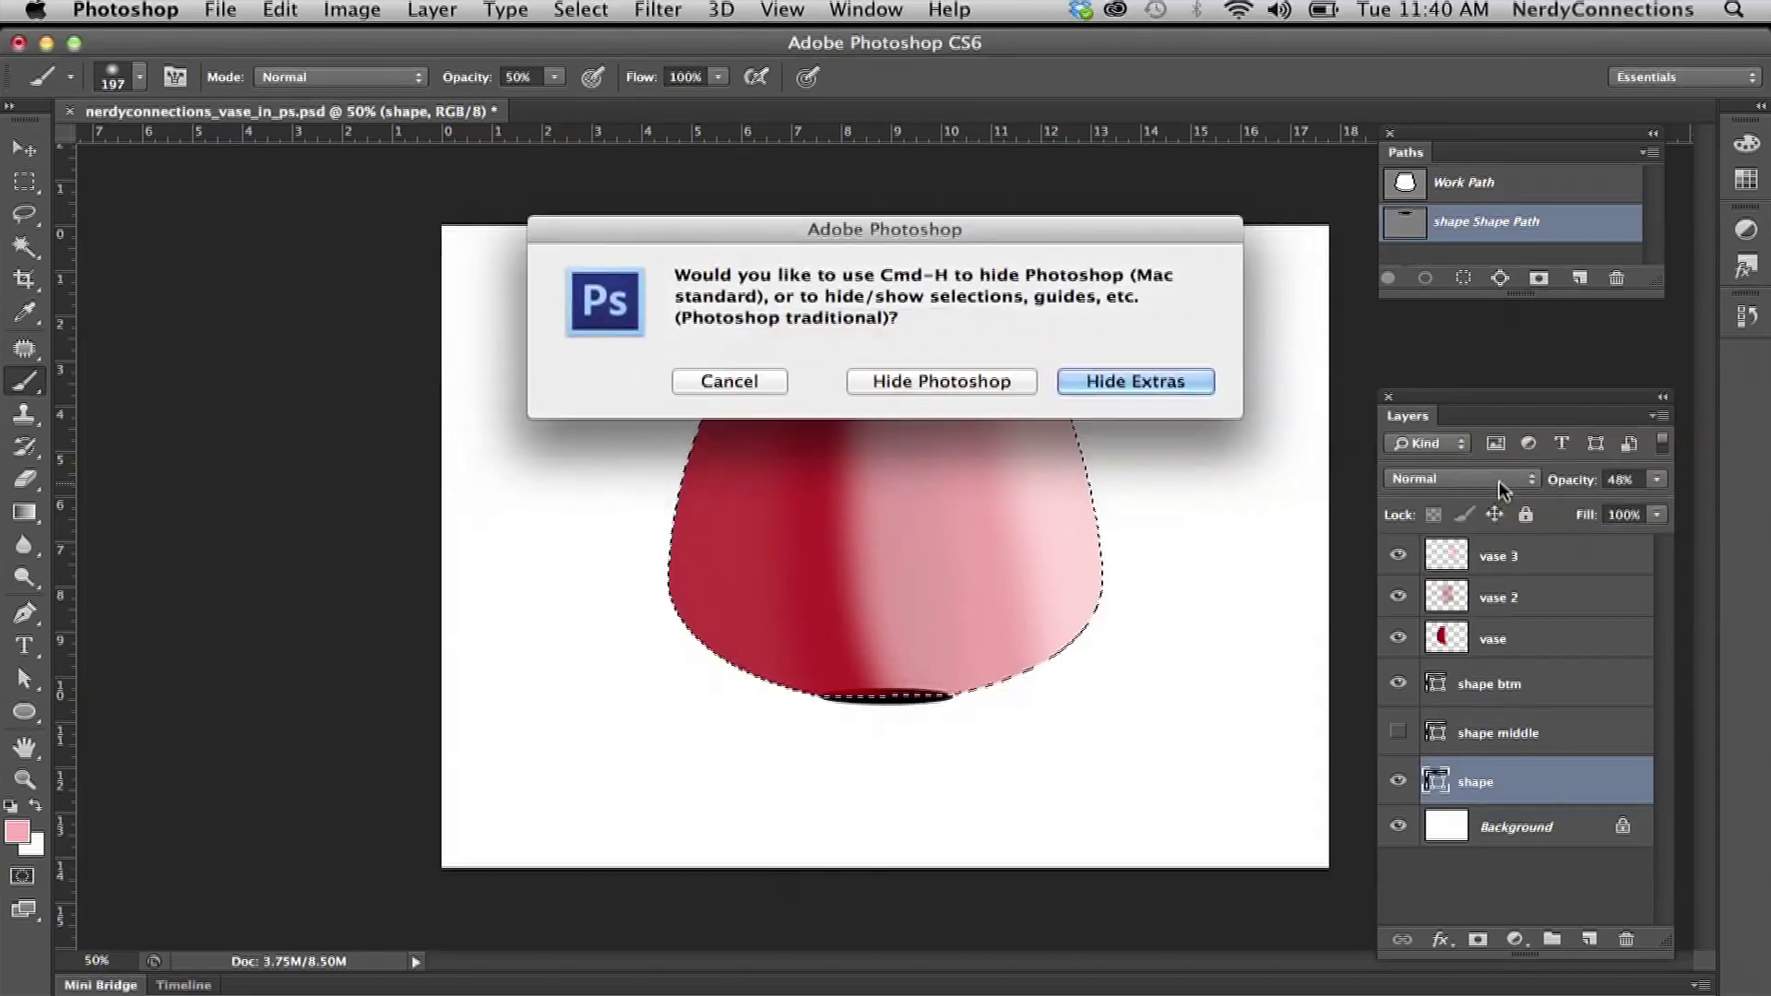
left_click(692, 382)
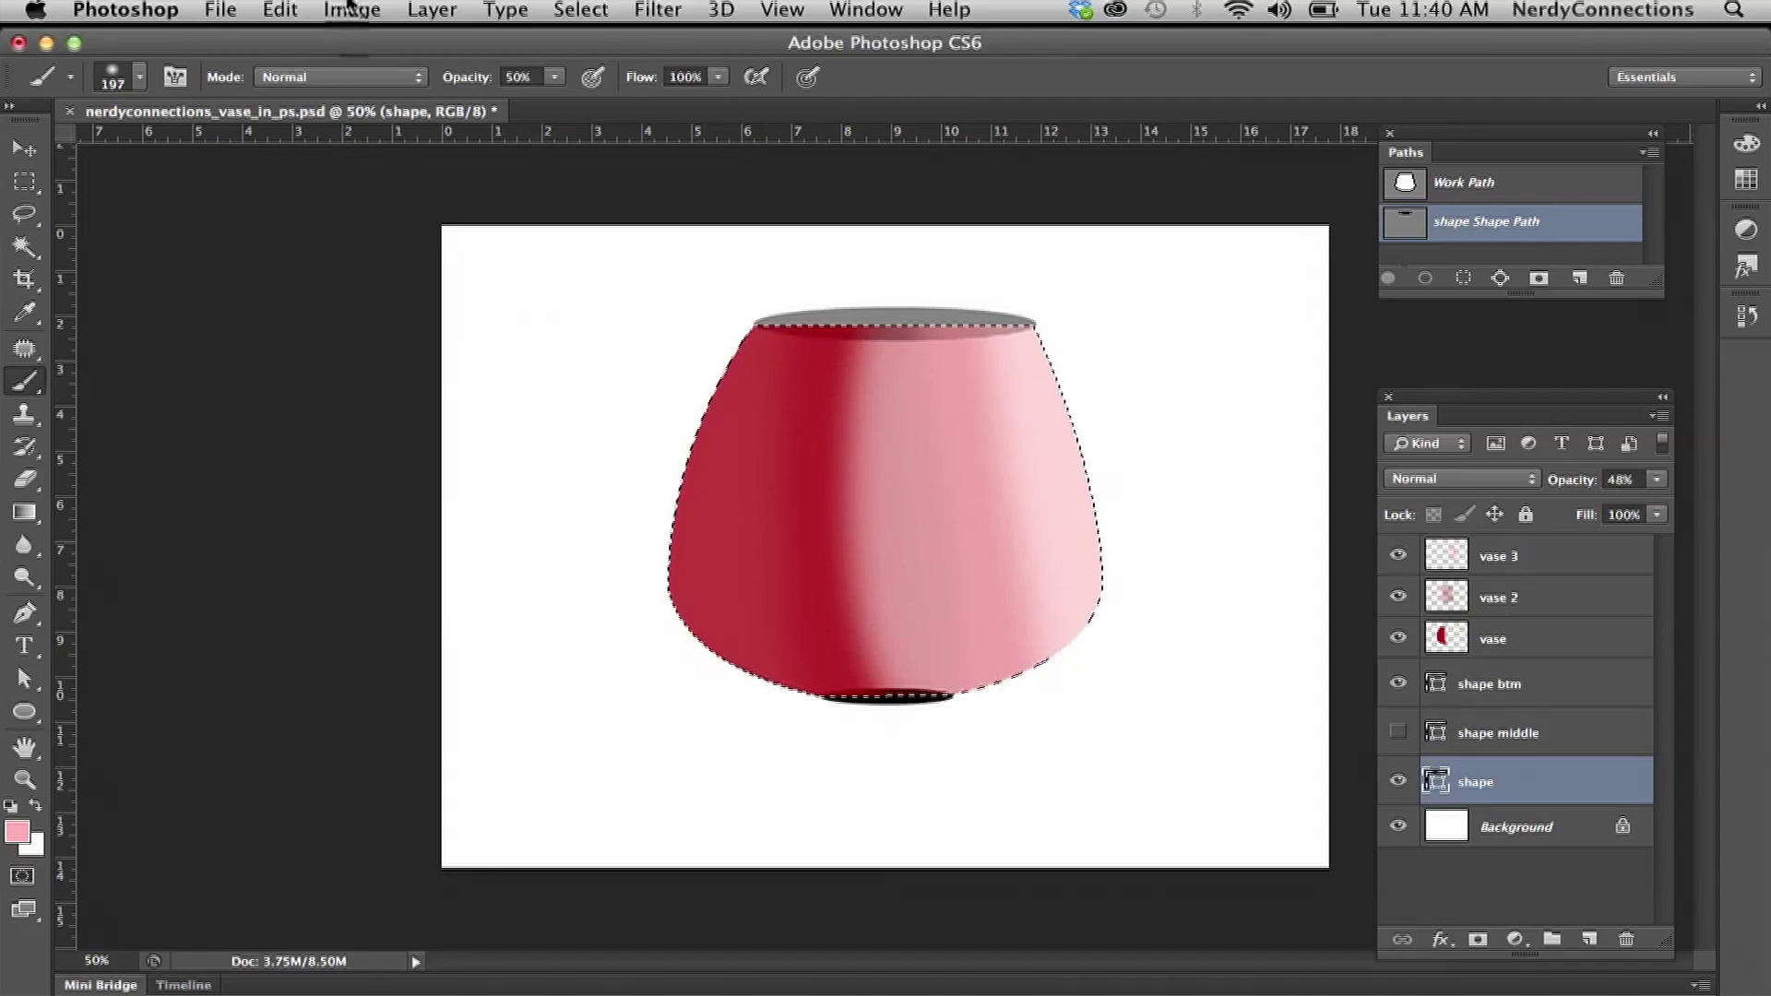
left_click(352, 10)
key("Escape")
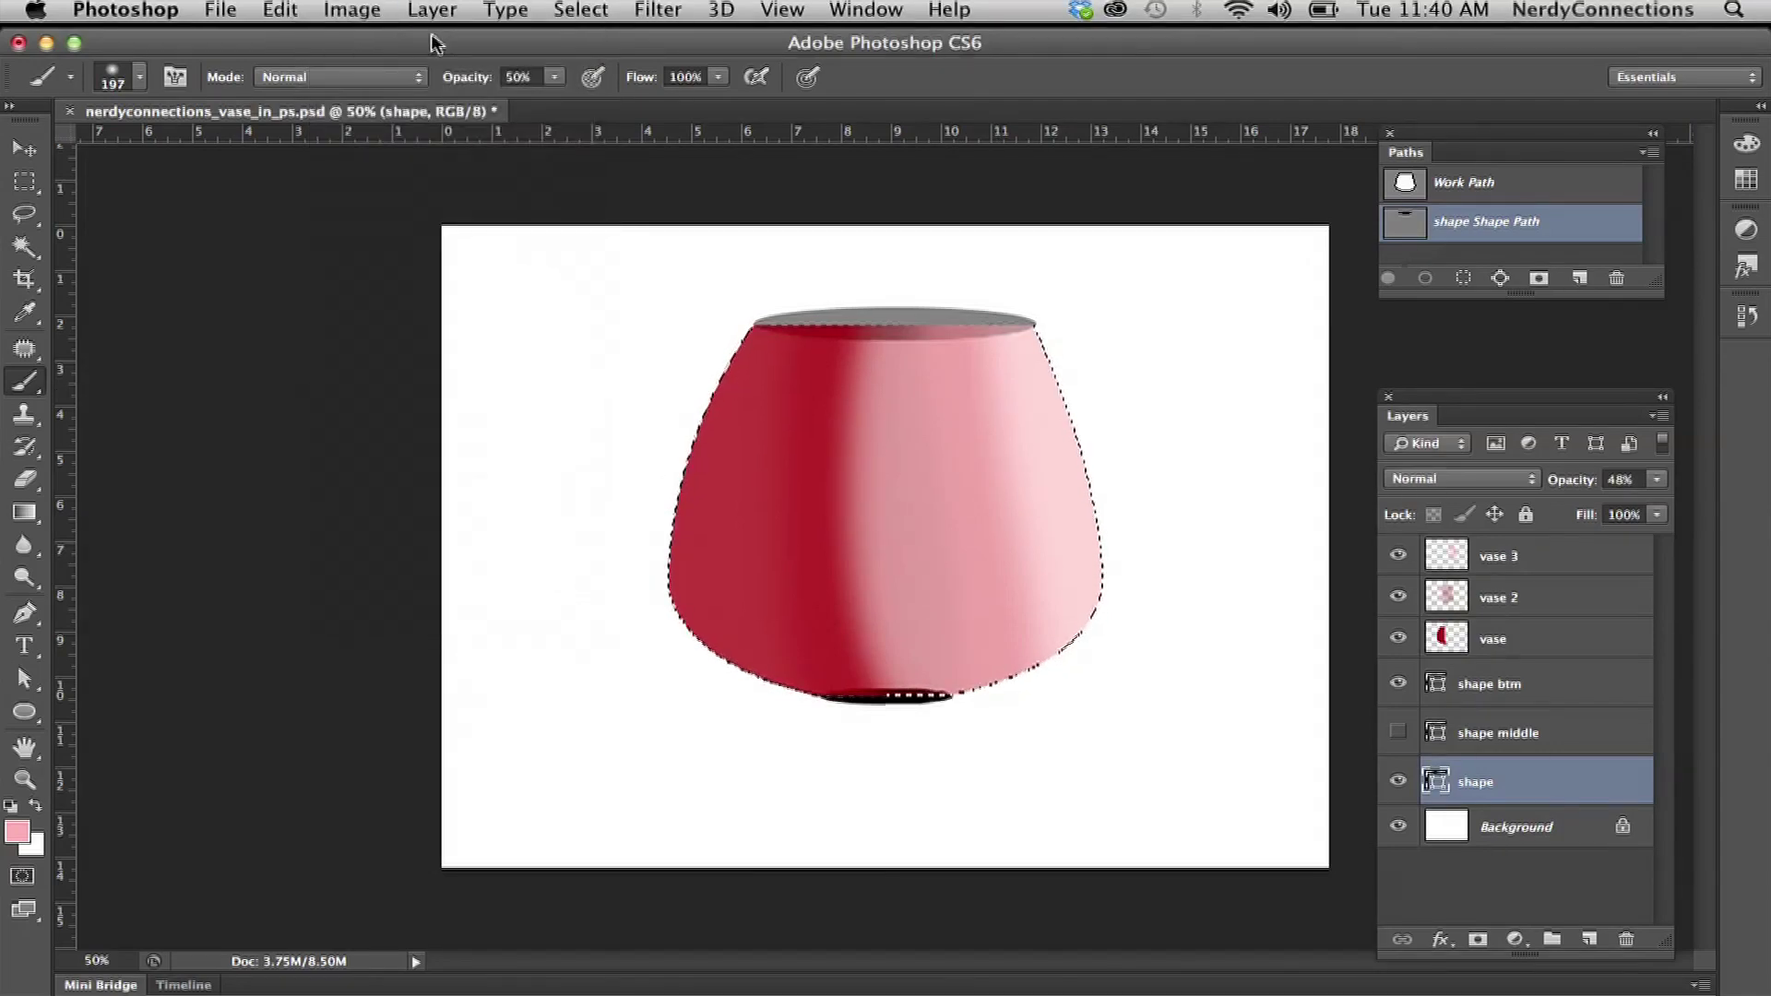
Deselect the vase outline and pick the "shape" layer from the rim ellipse on the canvas with the Move tool
key("super+d")
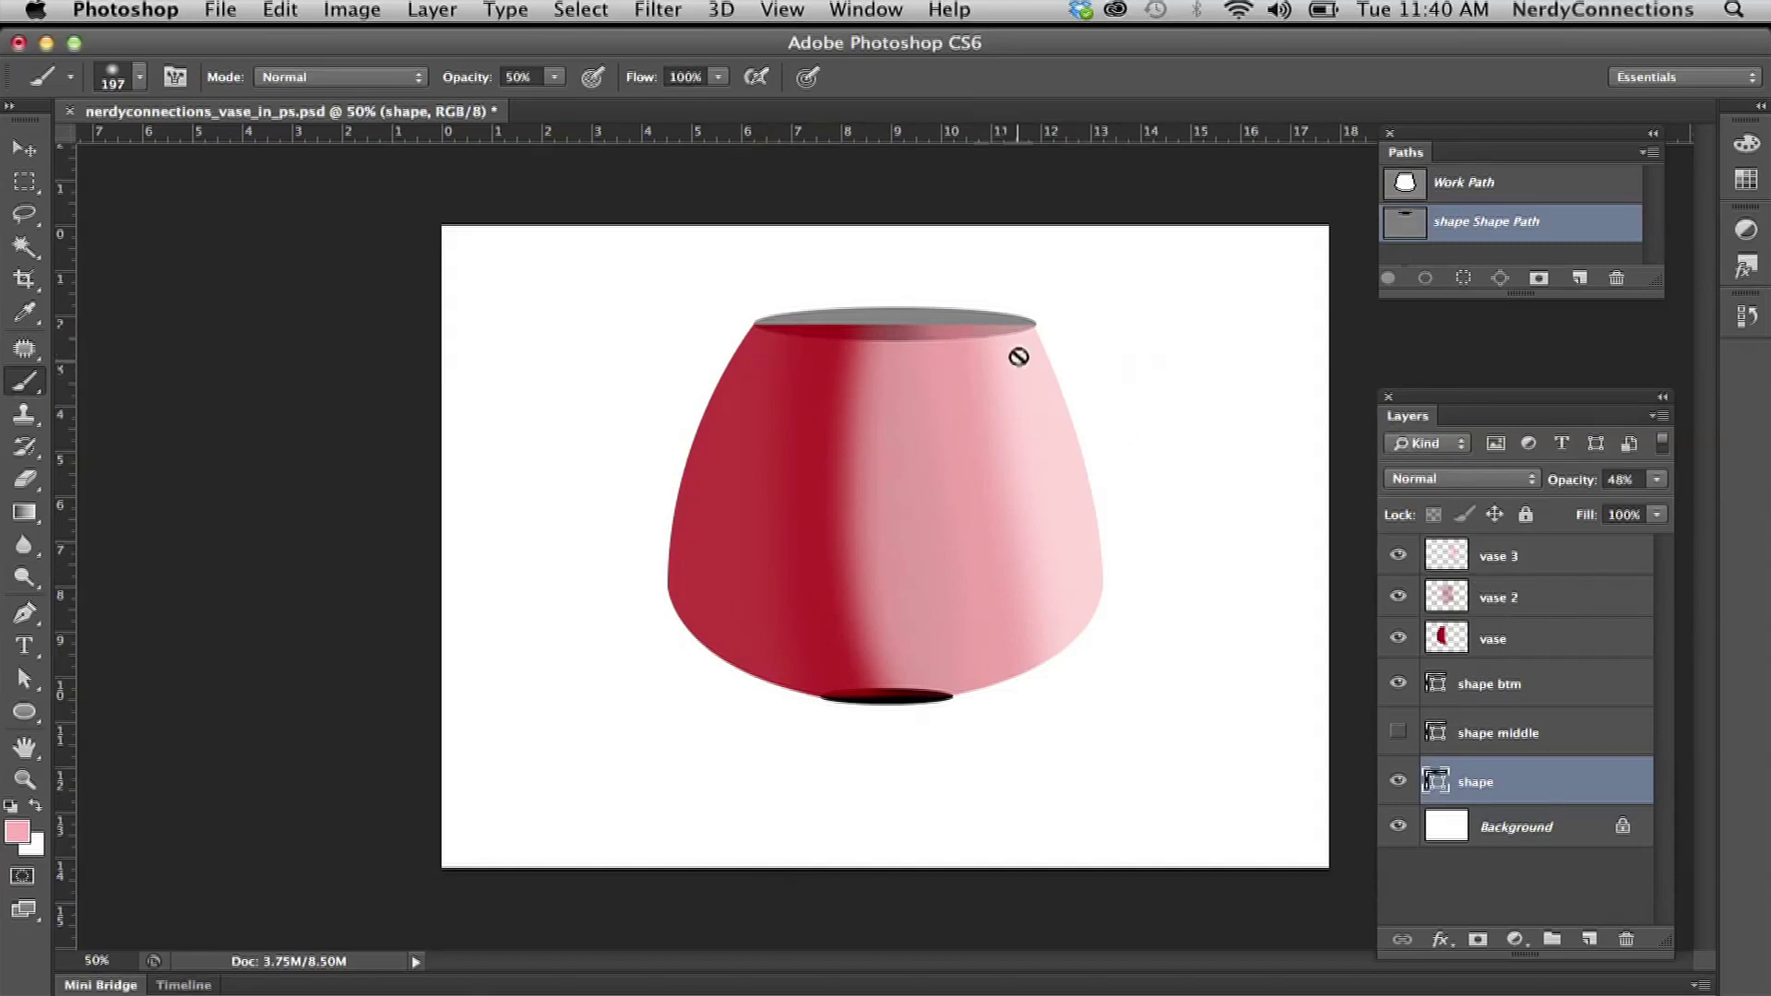
left_click(24, 147)
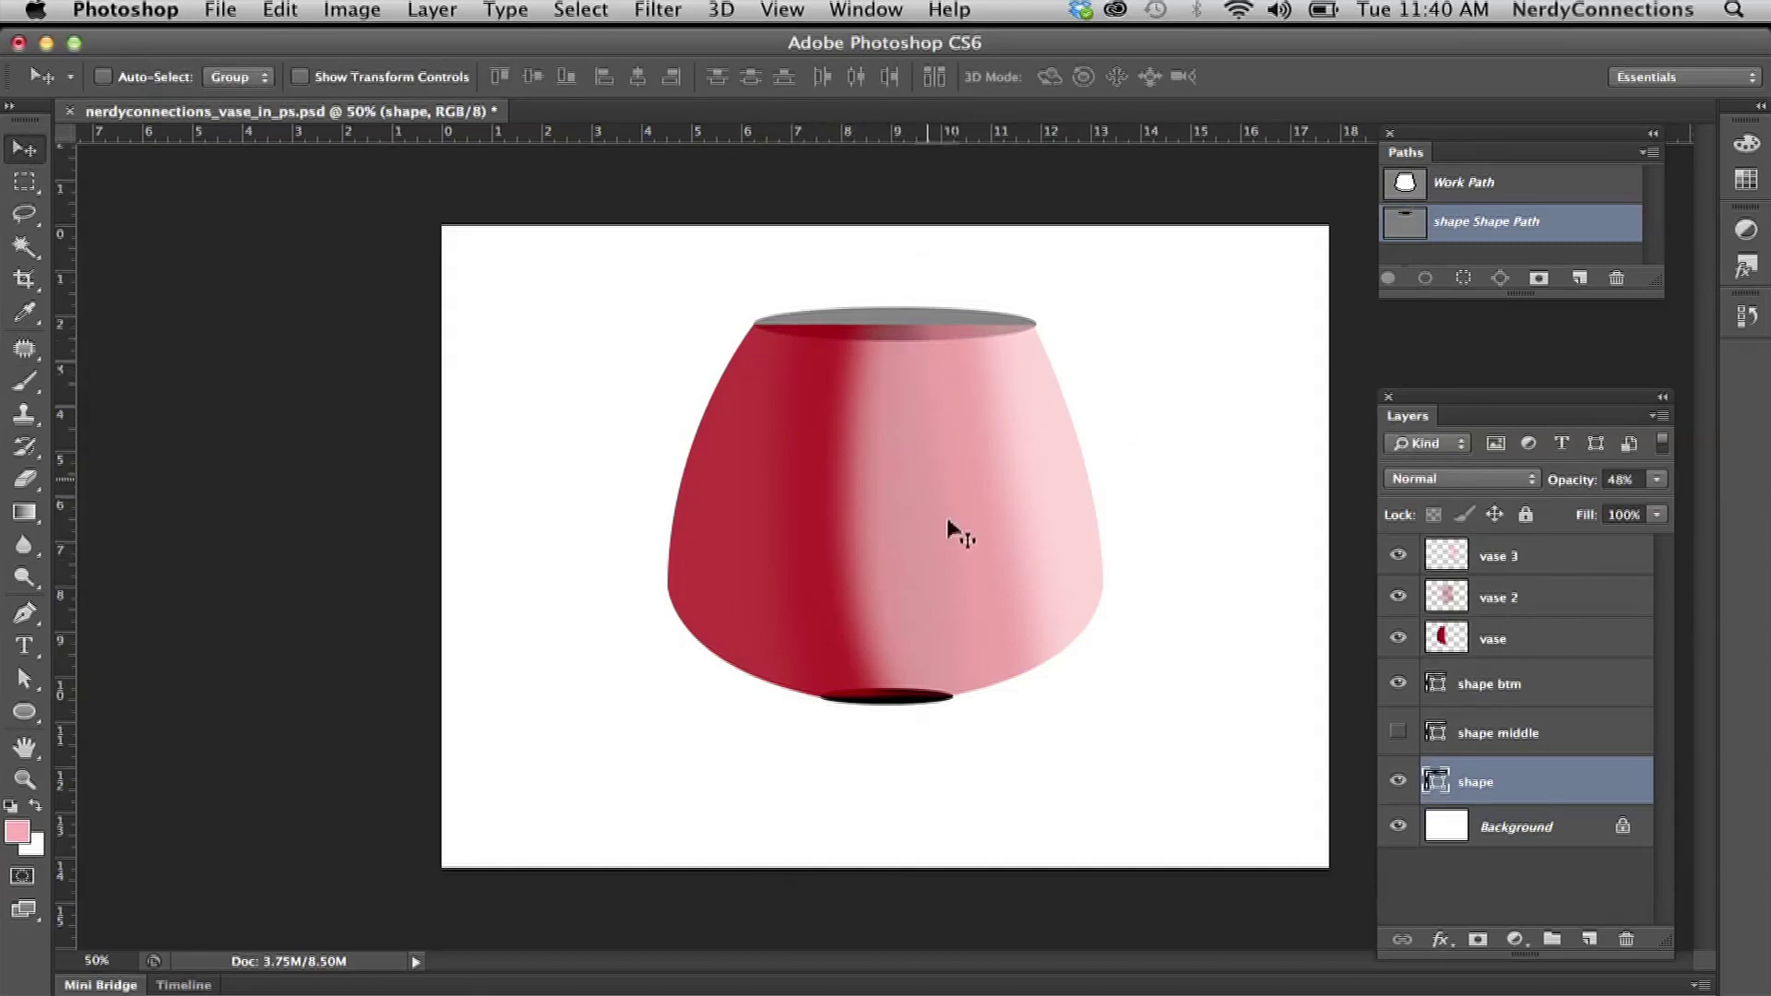
right_click(892, 315)
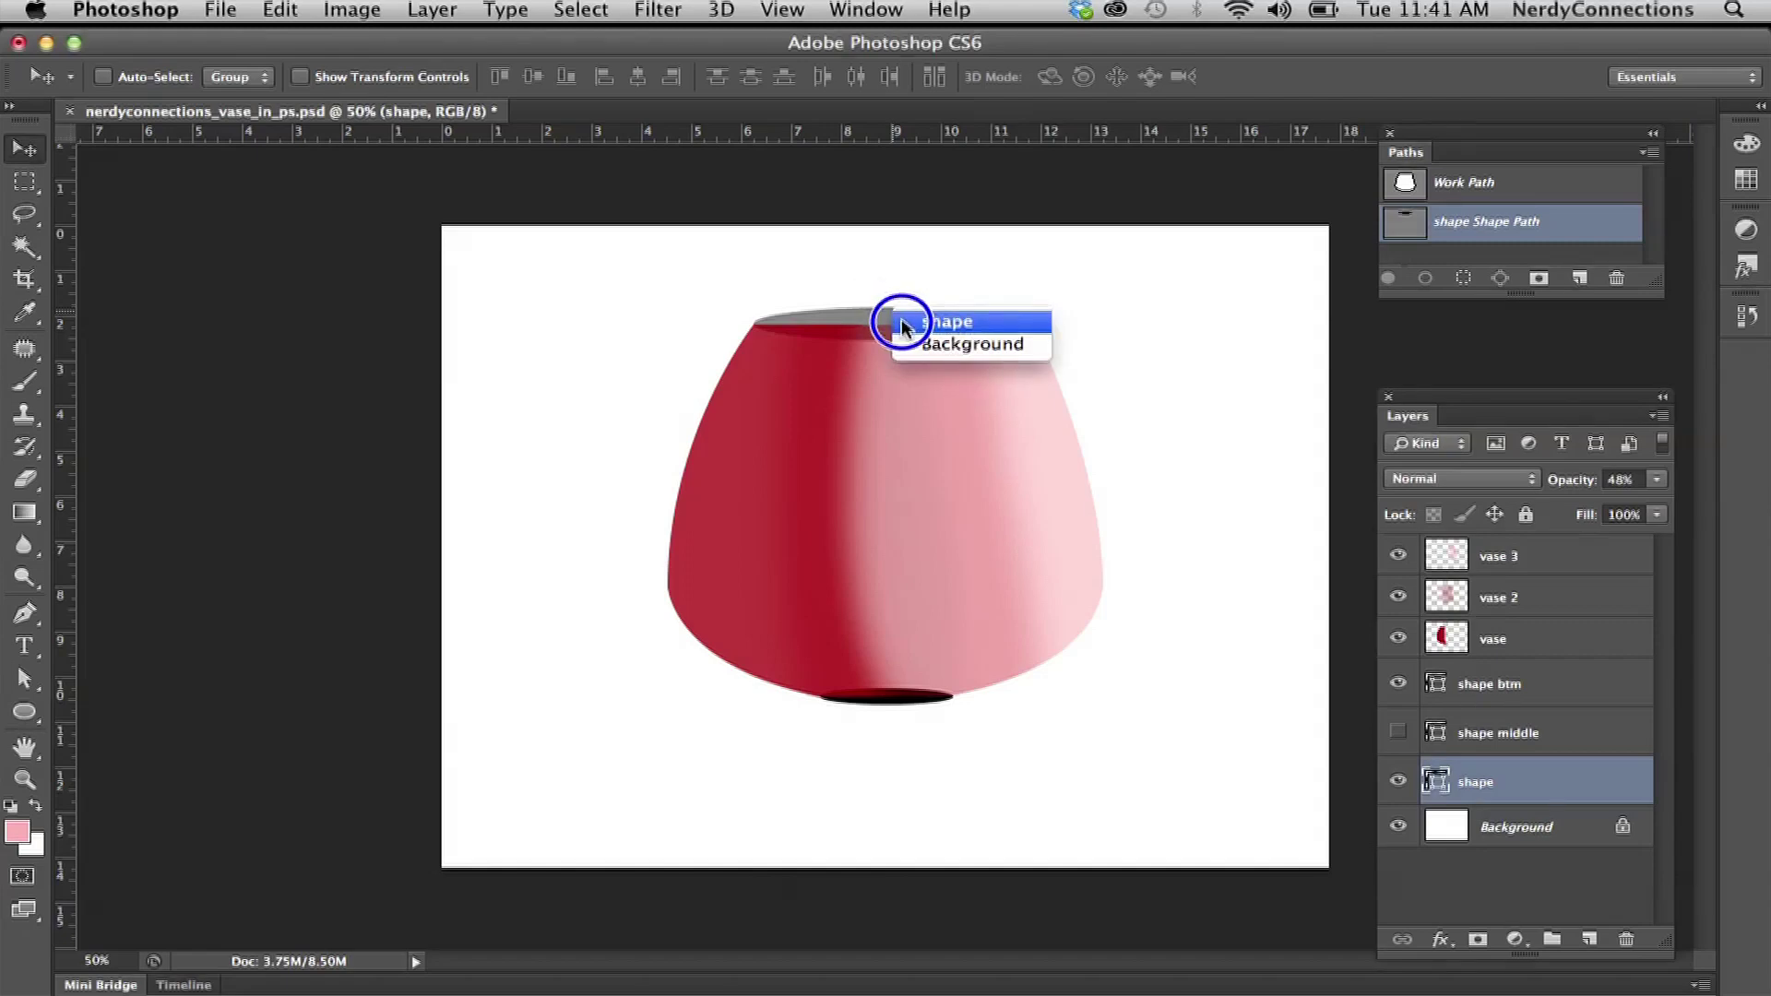
left_click(904, 319)
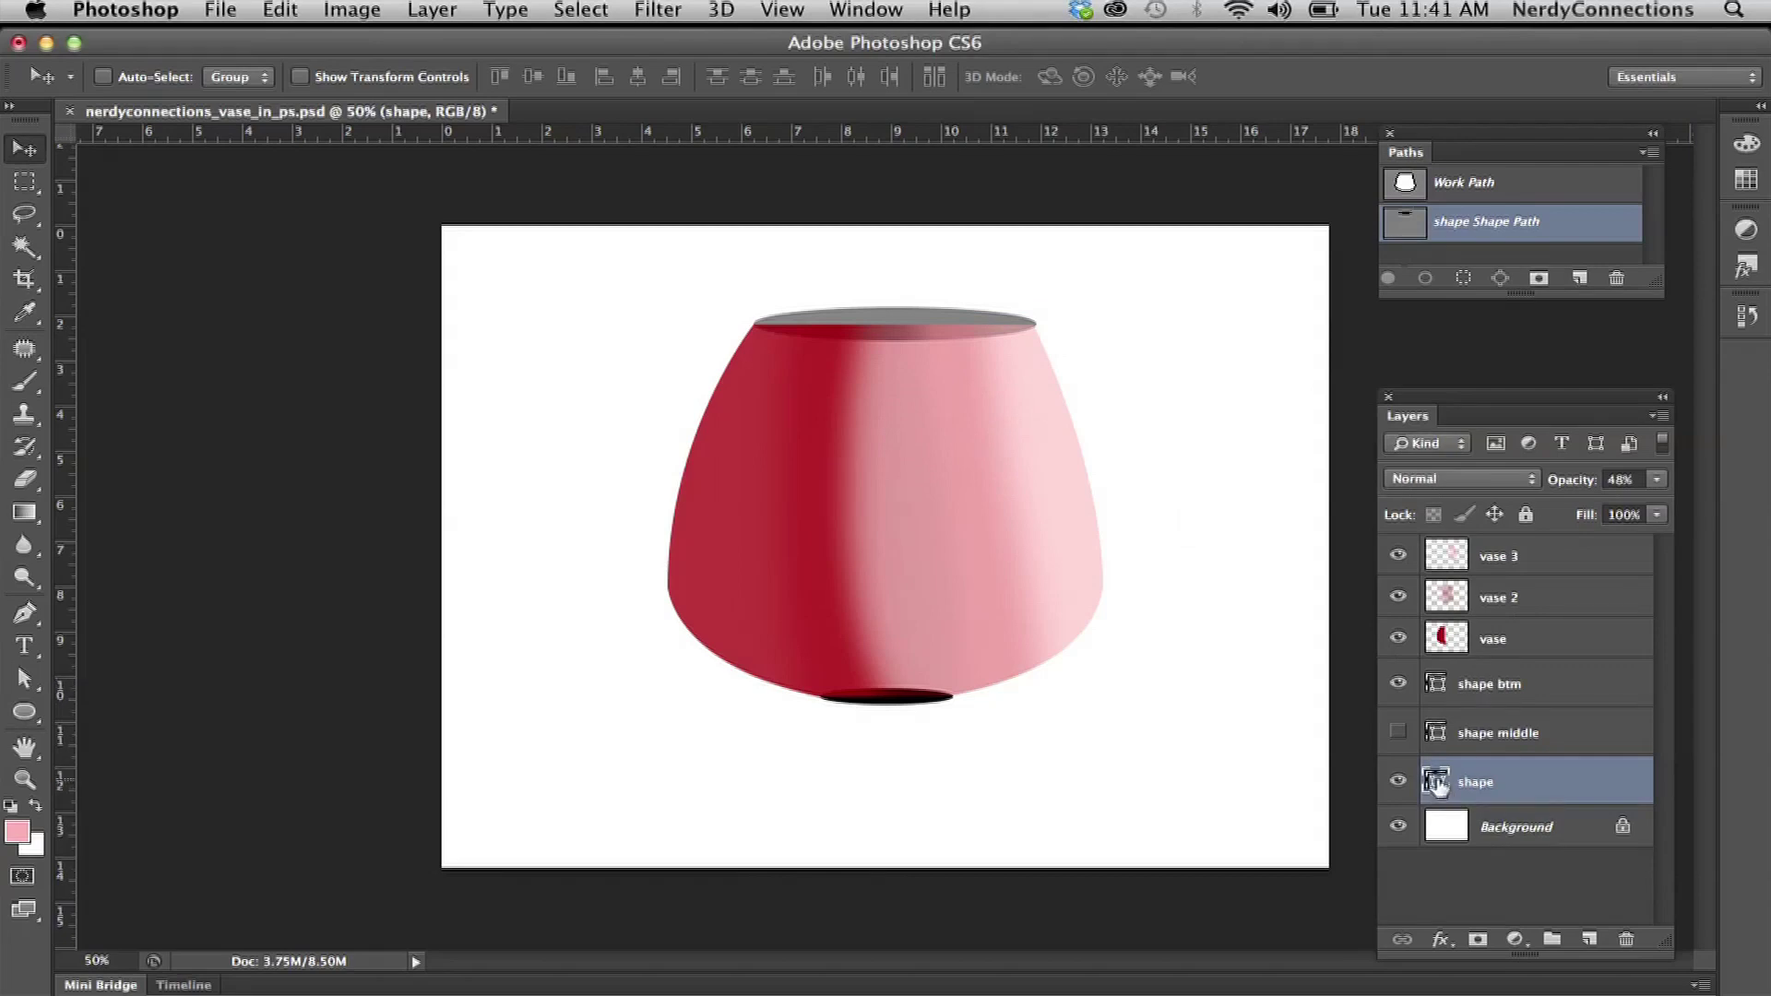
Load the rim ellipse of the "shape" layer as a selection, delete that area from "vase 3", "vase 2" and "vase", and deselect
left_click(1435, 782, "super")
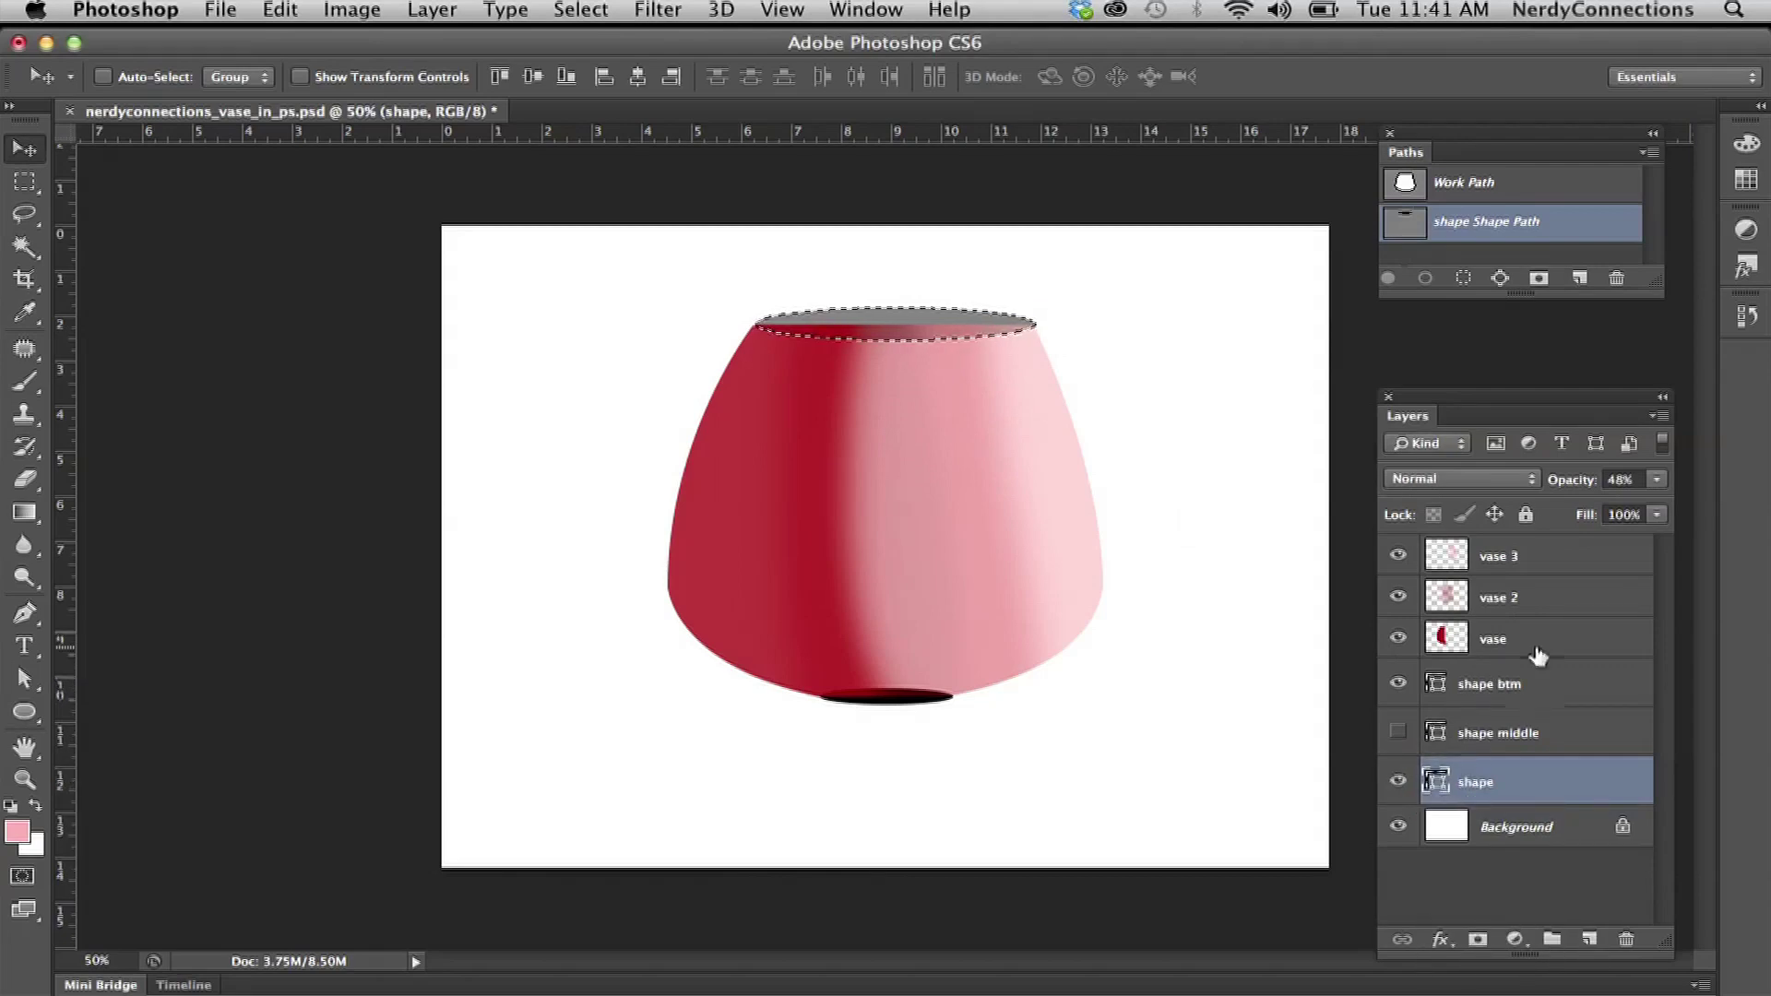
left_click(1514, 561)
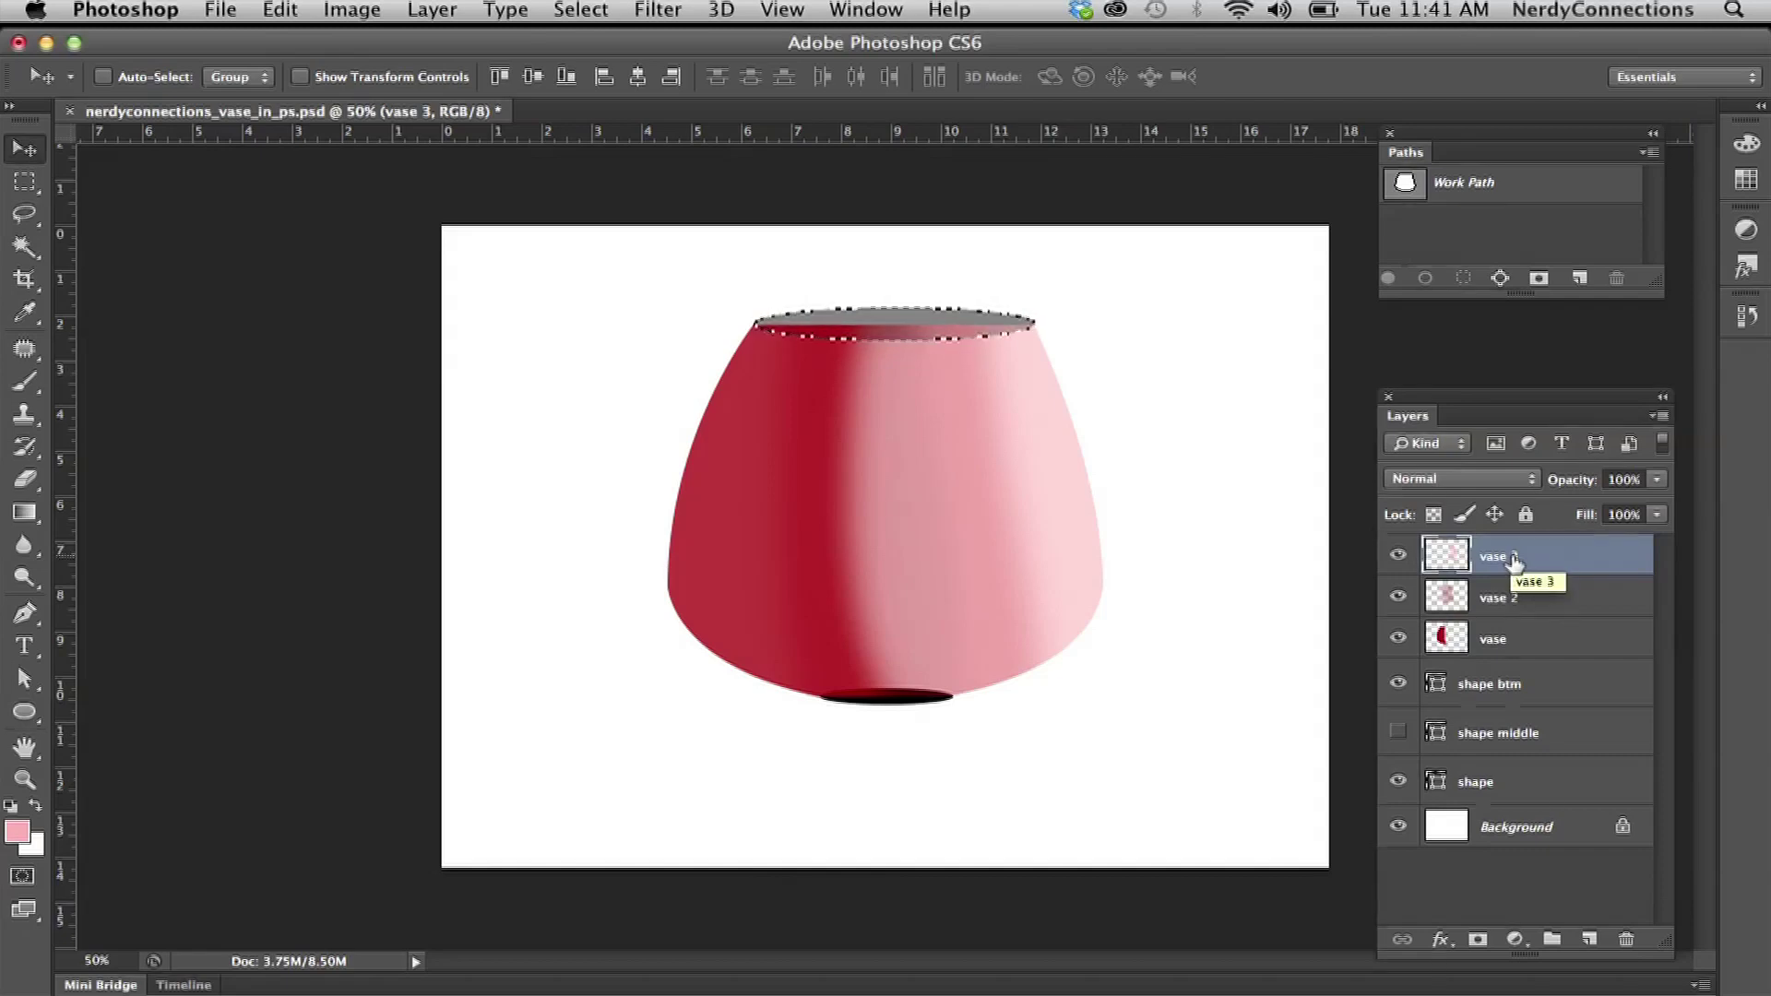
left_click(1509, 602)
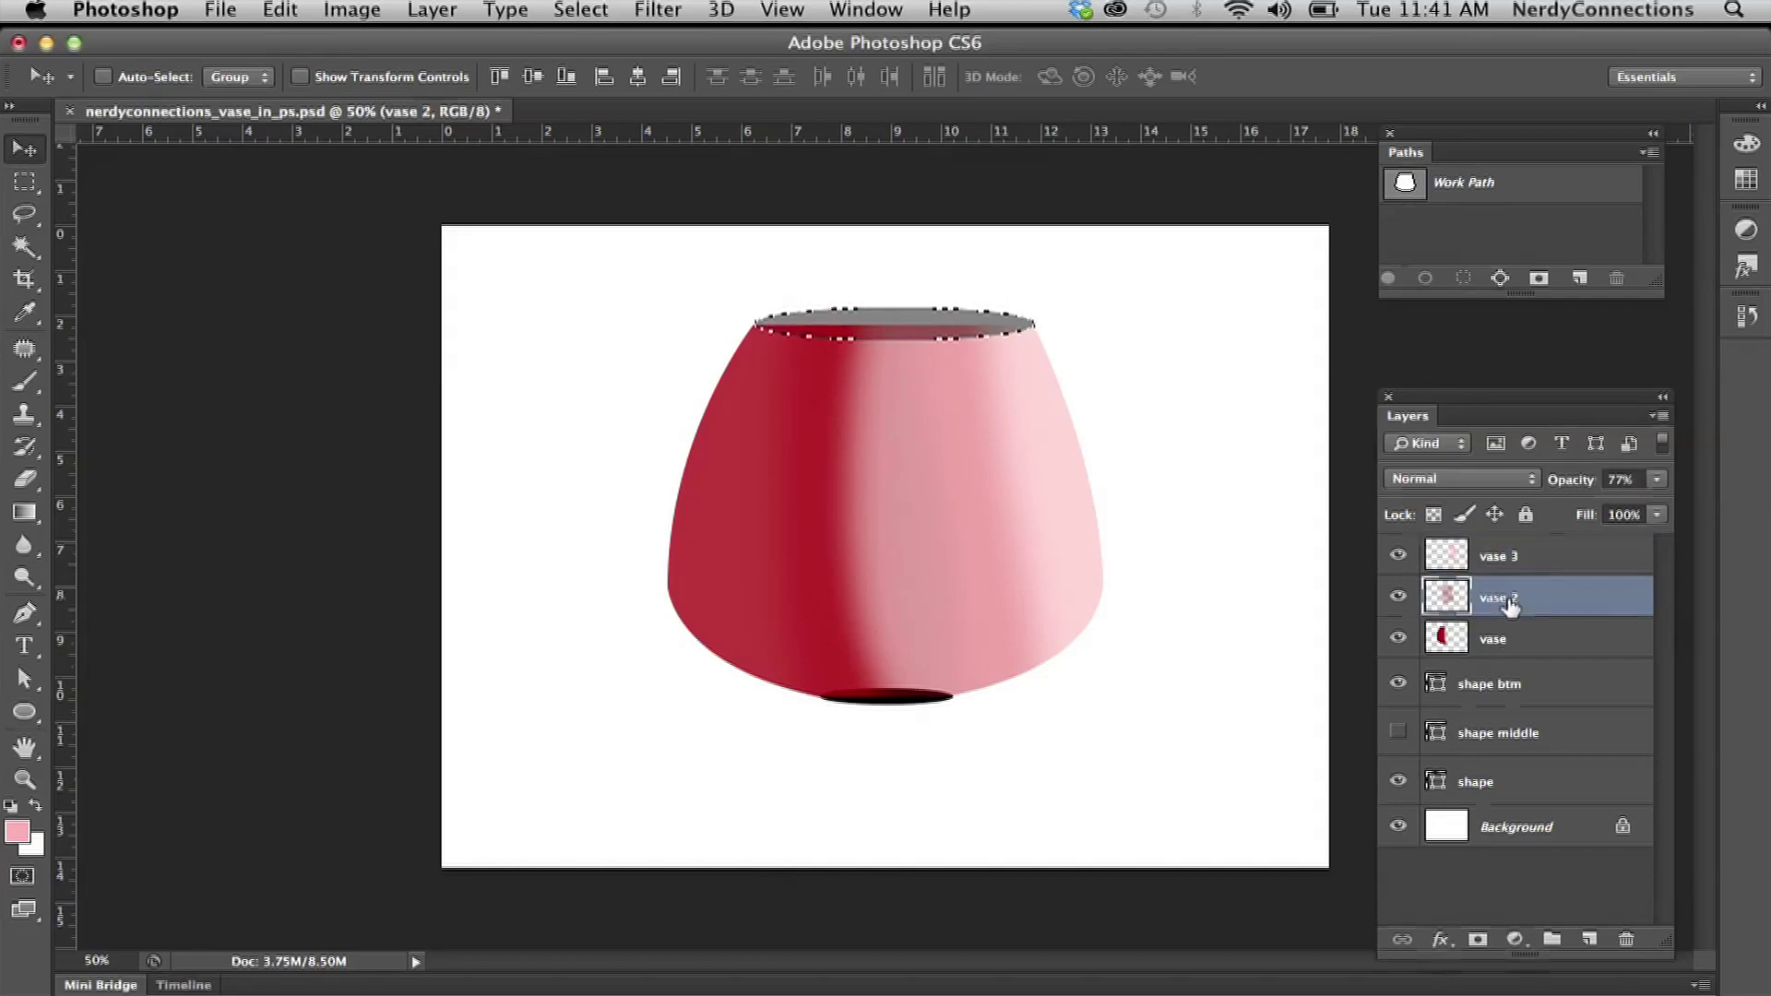
left_click(1506, 646)
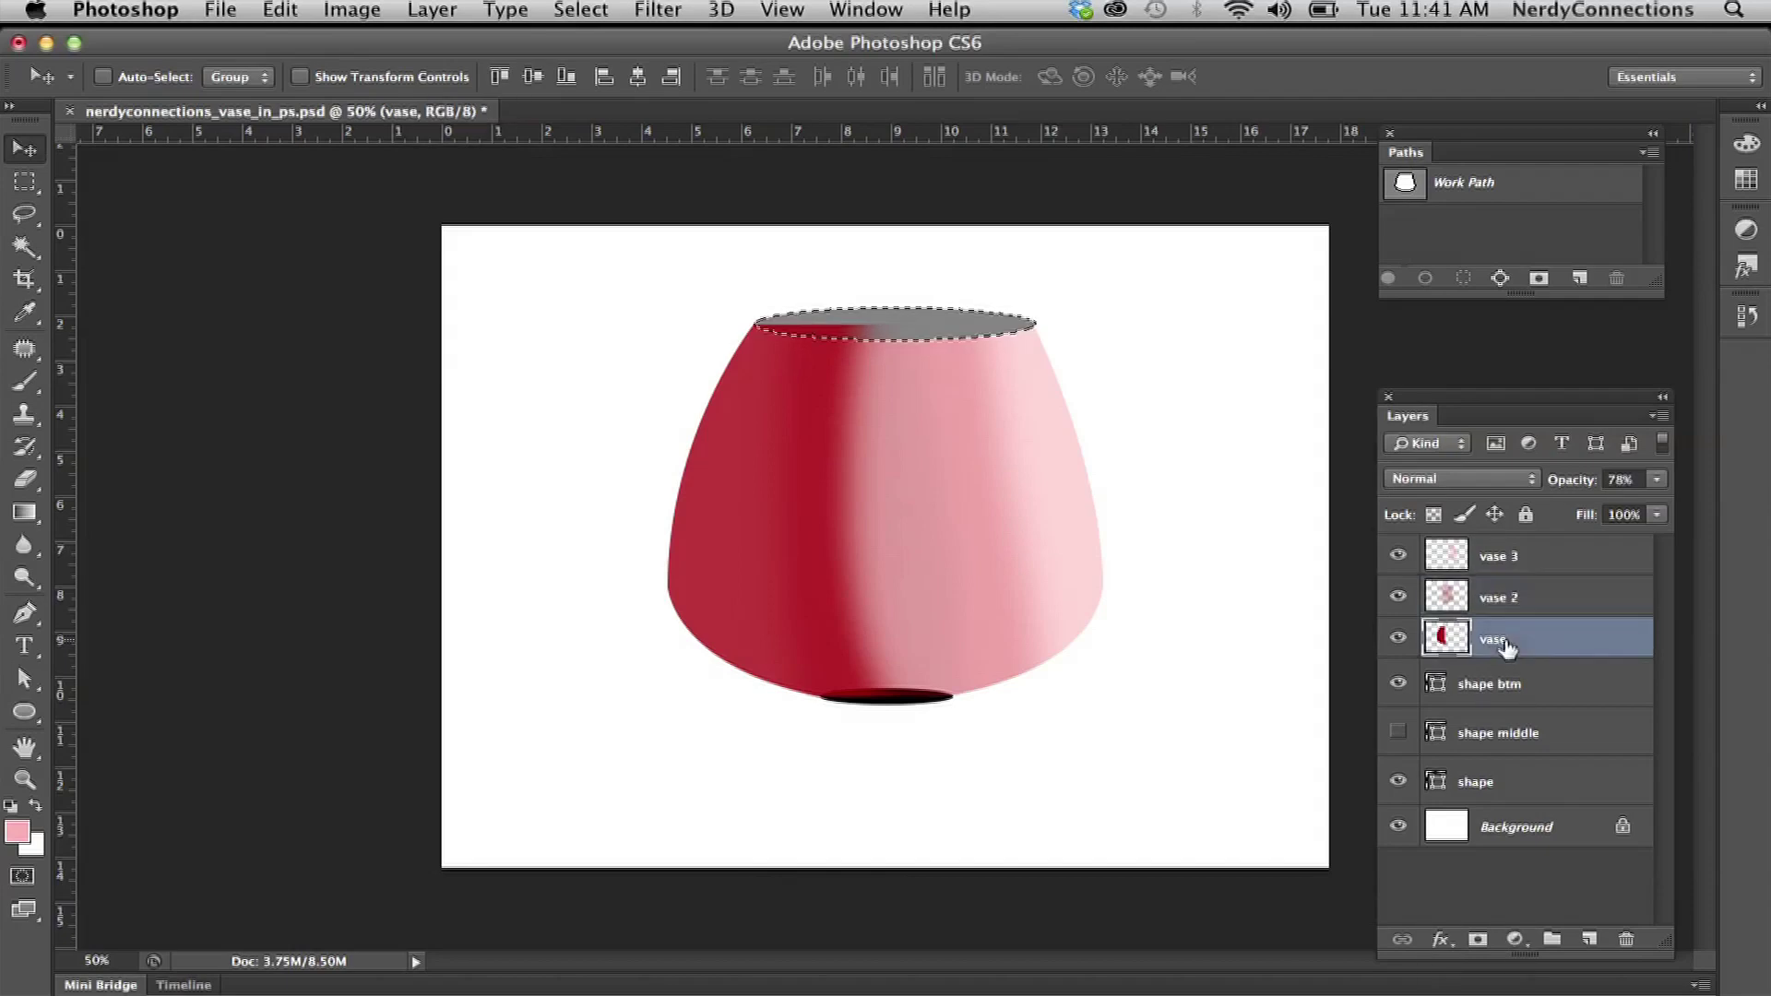
key("super+d")
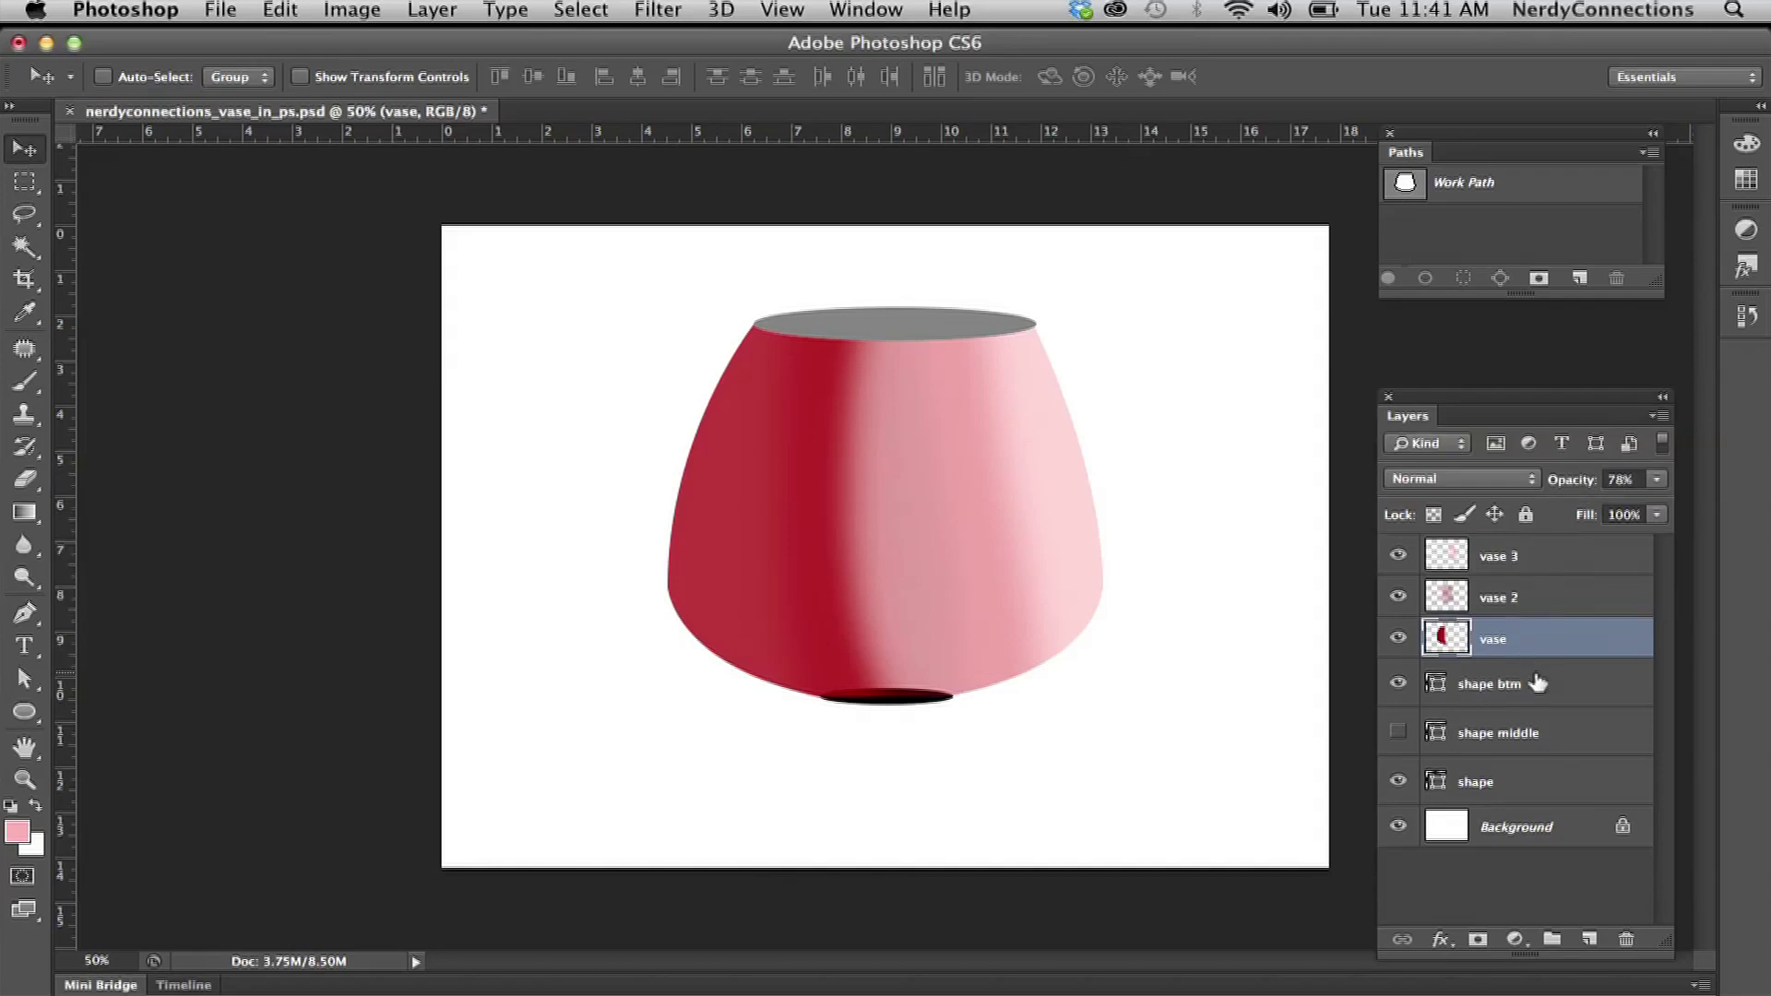
Lower the opacity of the "shape" layer to 31% and of the "shape btm" layer to 65%
left_click(1495, 781)
mouse_move(1577, 489)
left_mouse_down()
mouse_move(1539, 487)
mouse_move(1555, 493)
left_mouse_up()
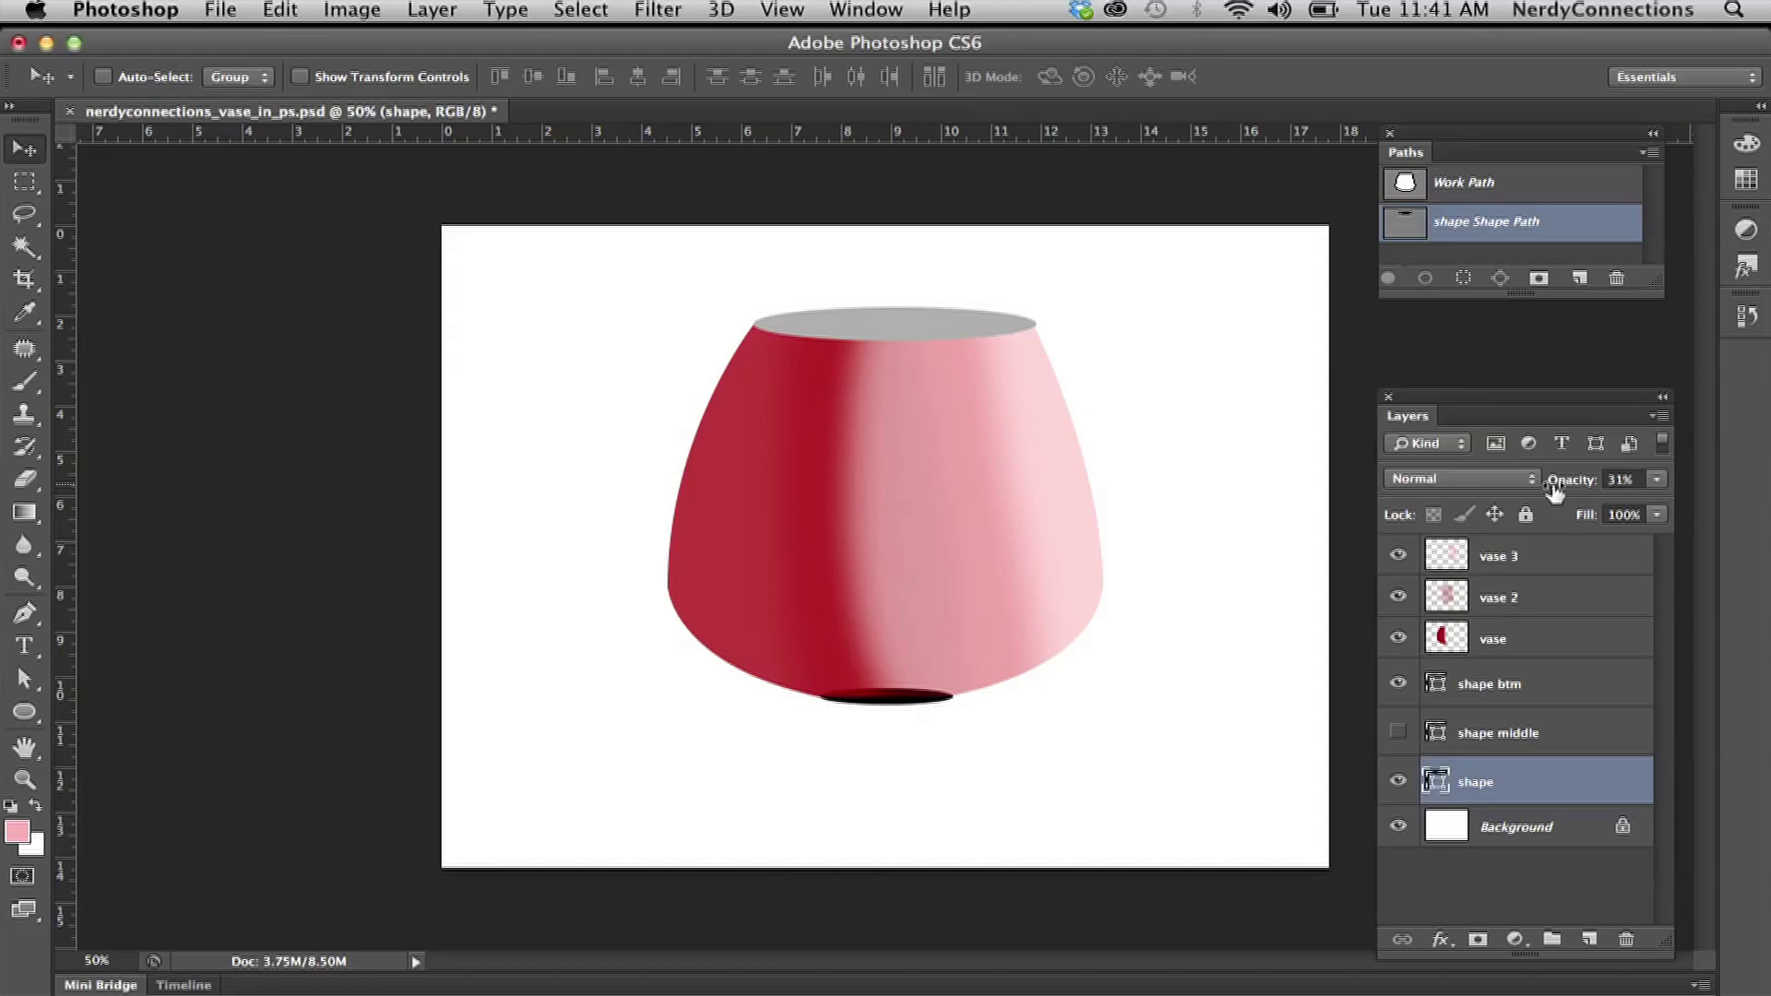
left_click(1510, 698)
left_click_drag(1574, 480, 1530, 482)
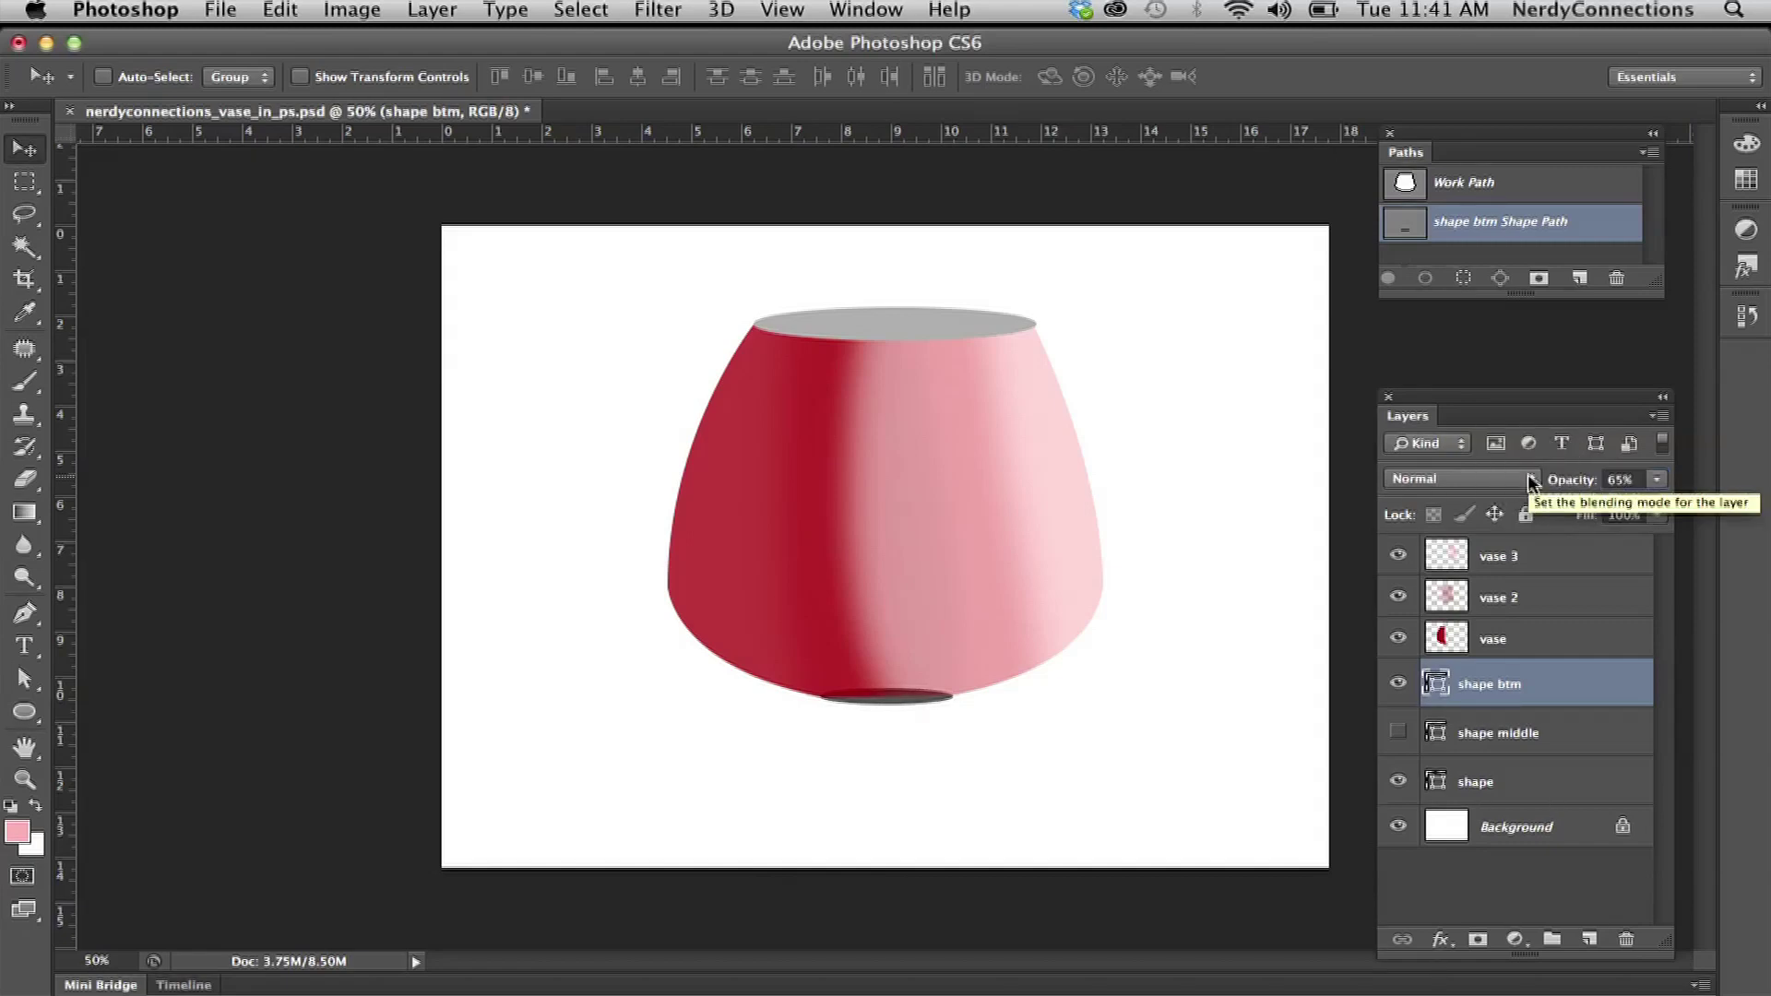